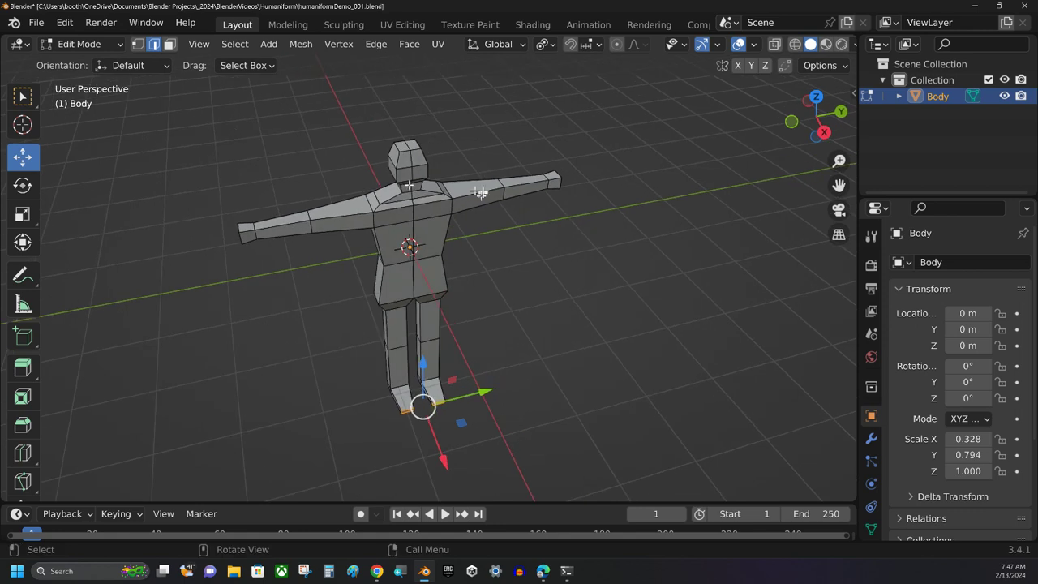
Select the front and back edges running between the shoulders at the base of the neck, ready for scaling
click(399, 200)
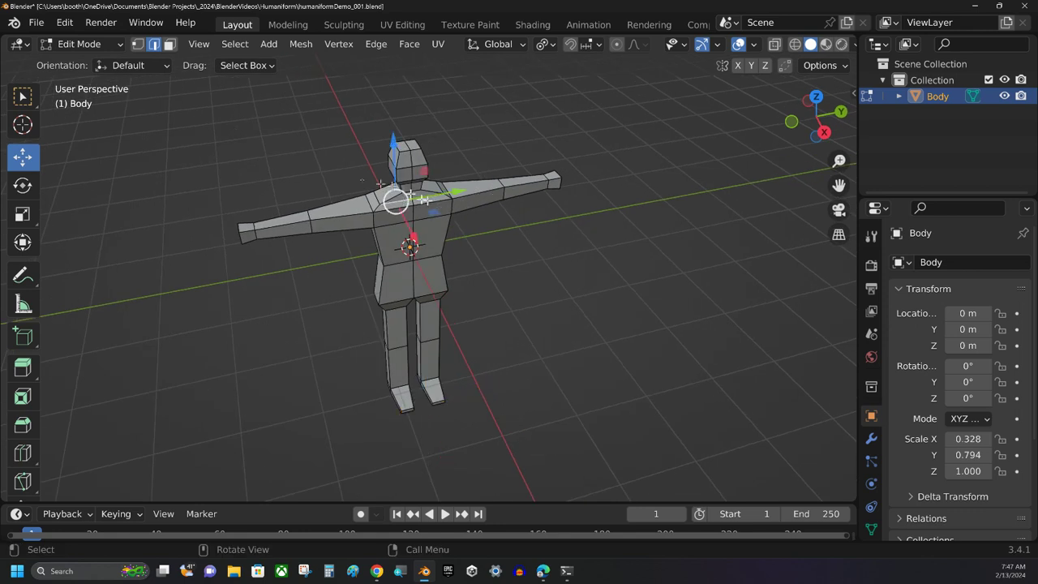
key(w)
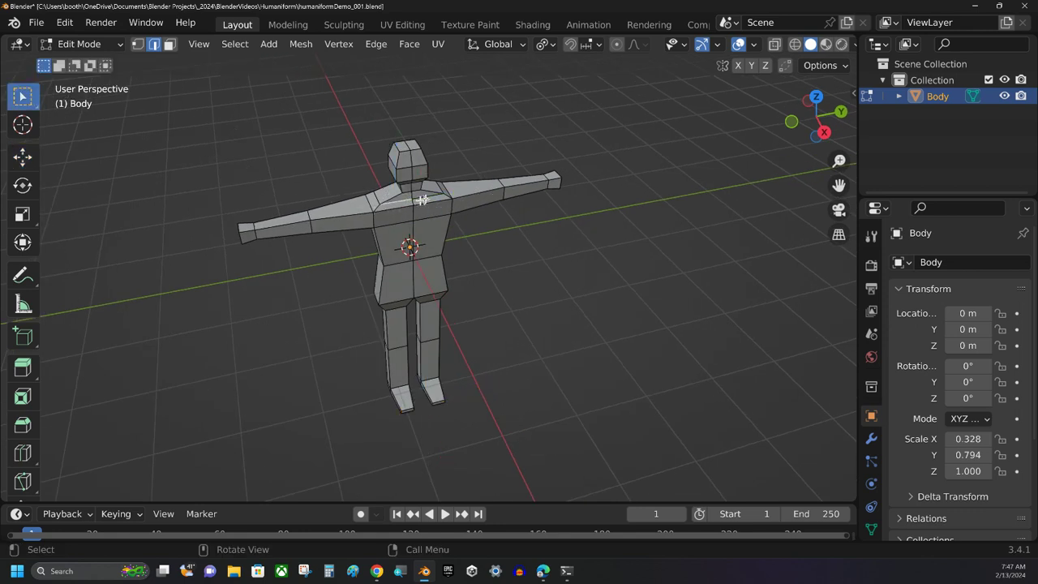
middle_drag(381, 188, 469, 182)
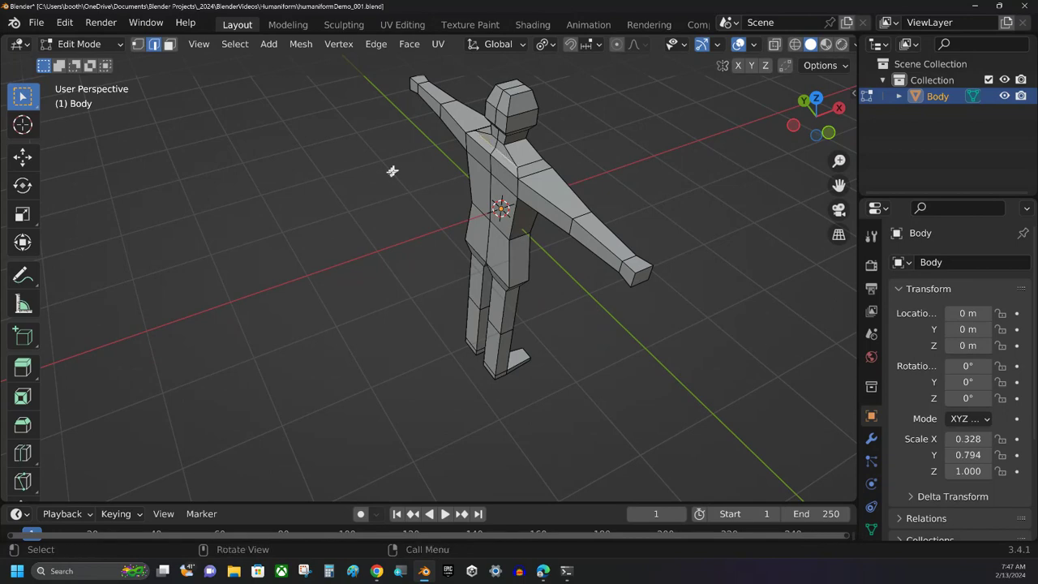
key(KP_Decimal)
middle_drag(471, 181, 474, 236)
click(23, 215)
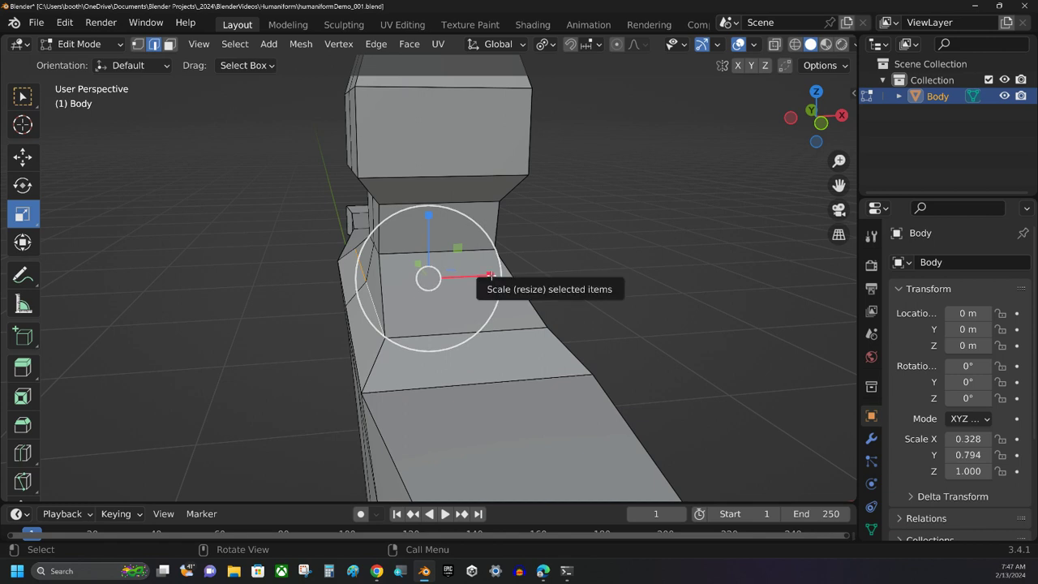
drag(490, 275, 524, 273)
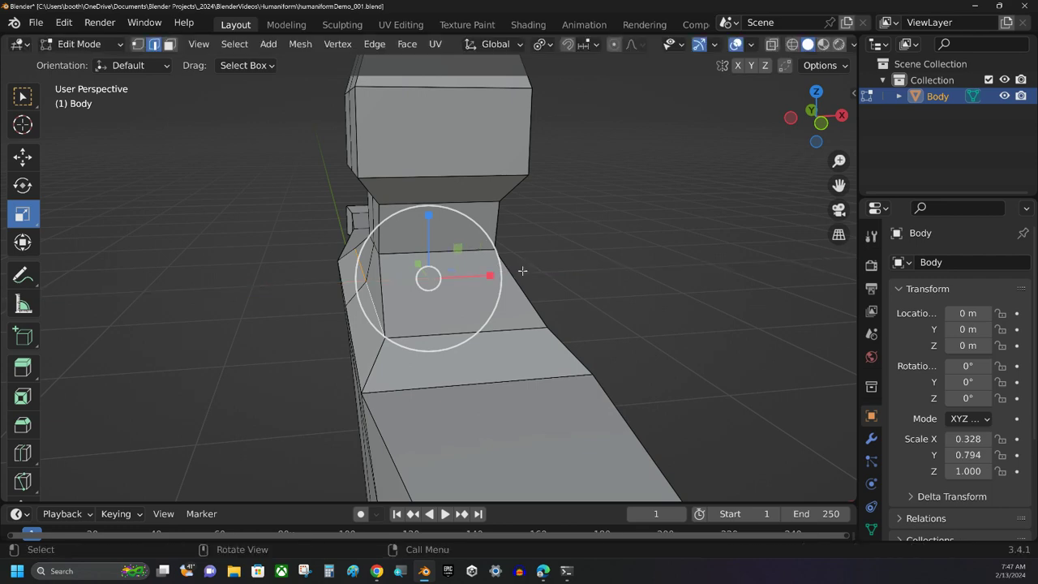
middle_drag(604, 250, 527, 240)
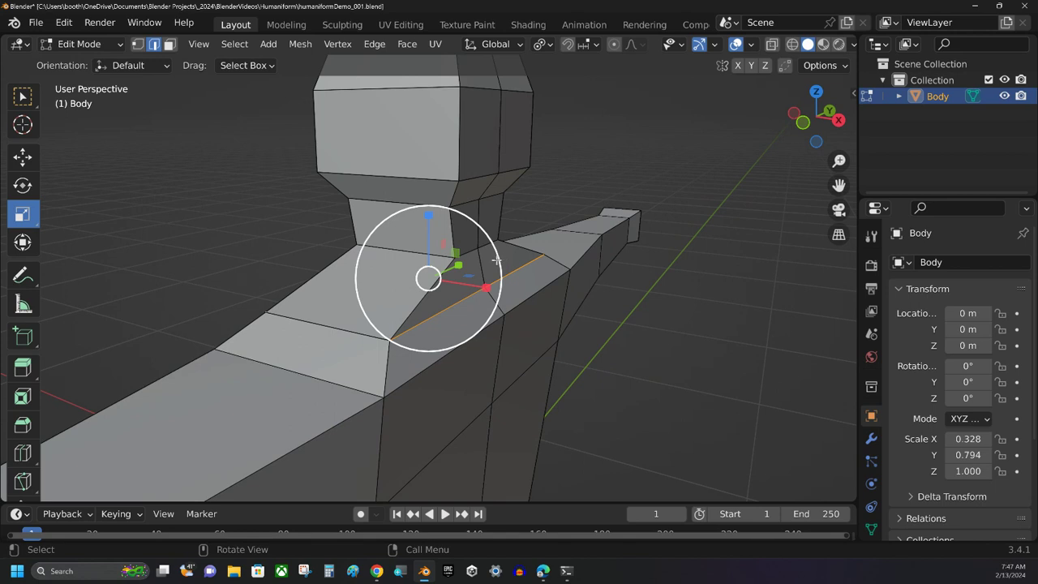
drag(496, 259, 502, 296)
Set the transform pivot to Median Point and scale the selected shoulder edges along X by 1.126, then by 1.022
click(551, 44)
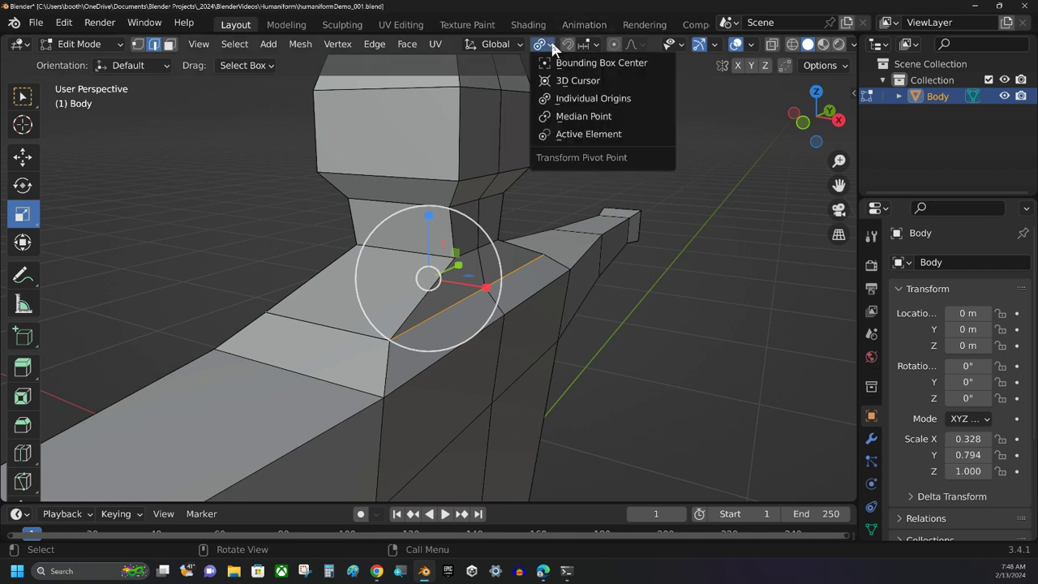
click(577, 116)
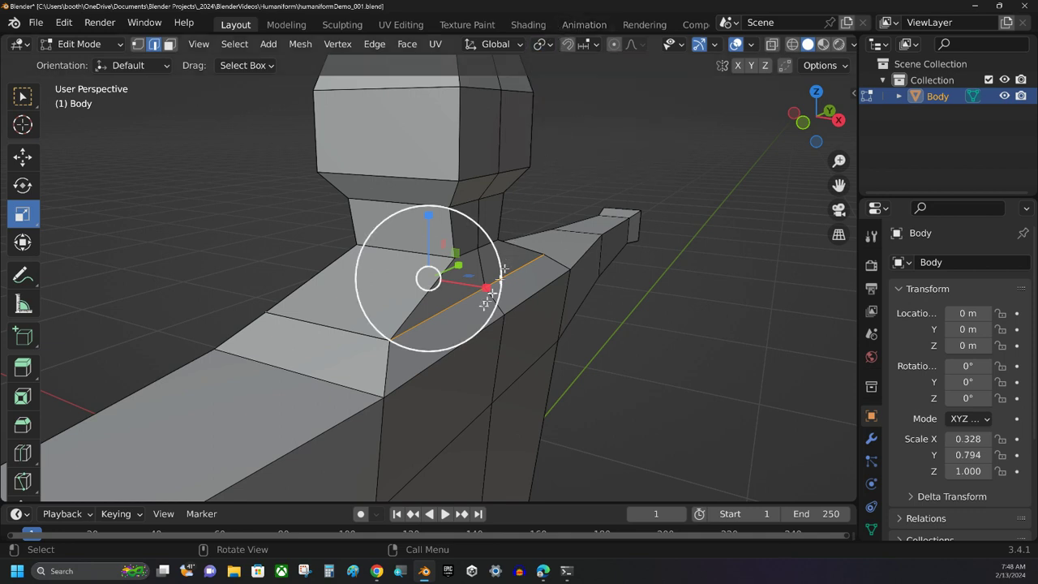
drag(485, 290, 494, 290)
middle_drag(494, 290, 516, 276)
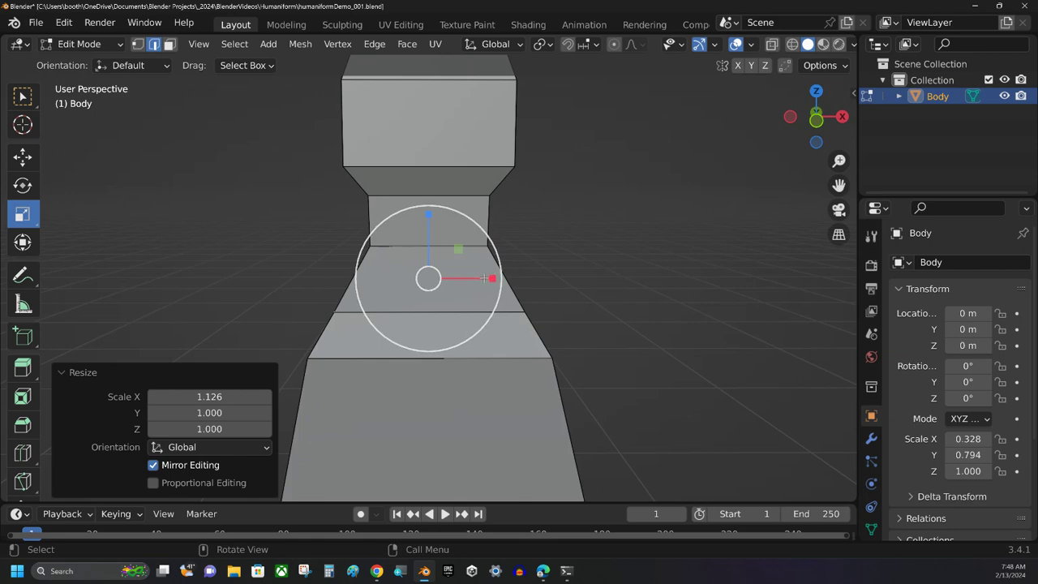
drag(491, 278, 492, 279)
middle_drag(492, 279, 419, 271)
scroll(419, 273, down, 2)
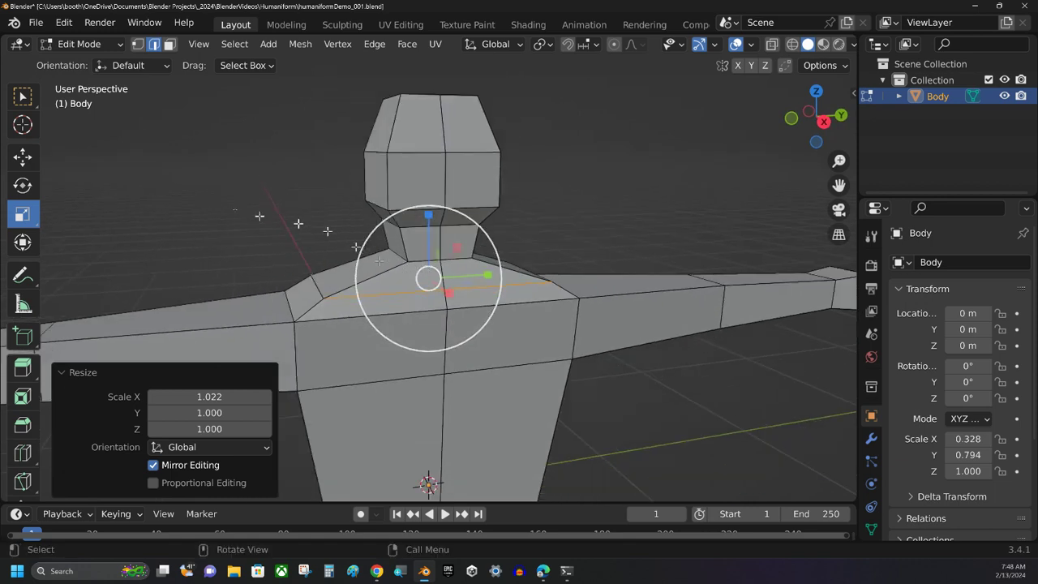
Select the vertical edges at all four corners of the head and neck, from the crown to the neck base
click(21, 97)
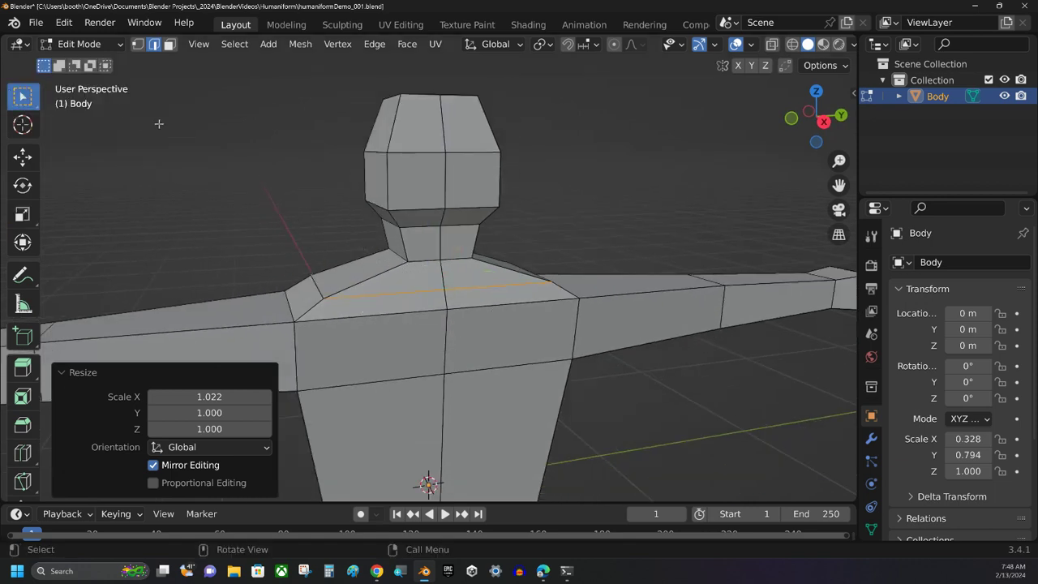
click(394, 115)
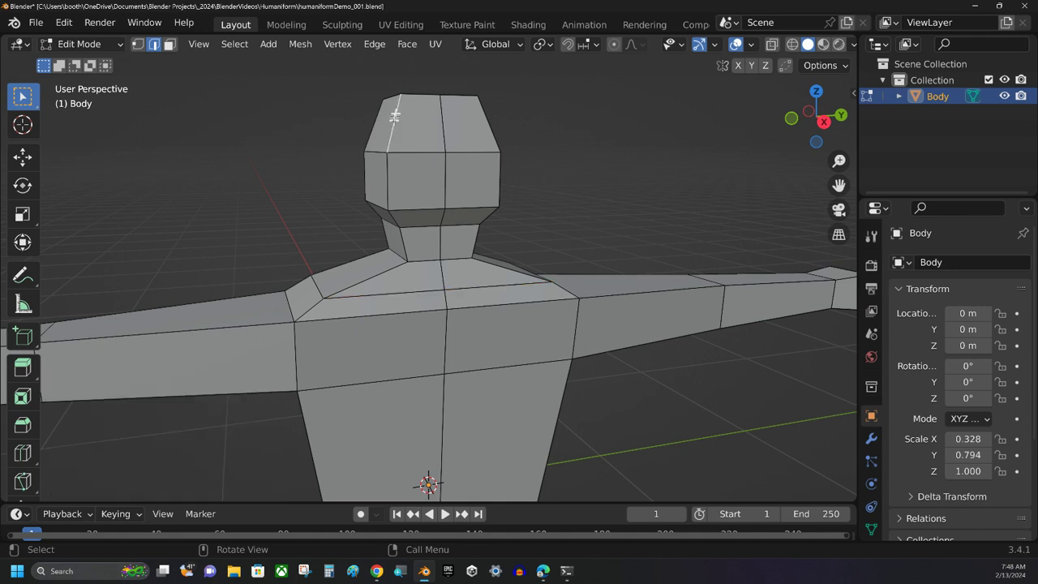
shift+click(386, 176)
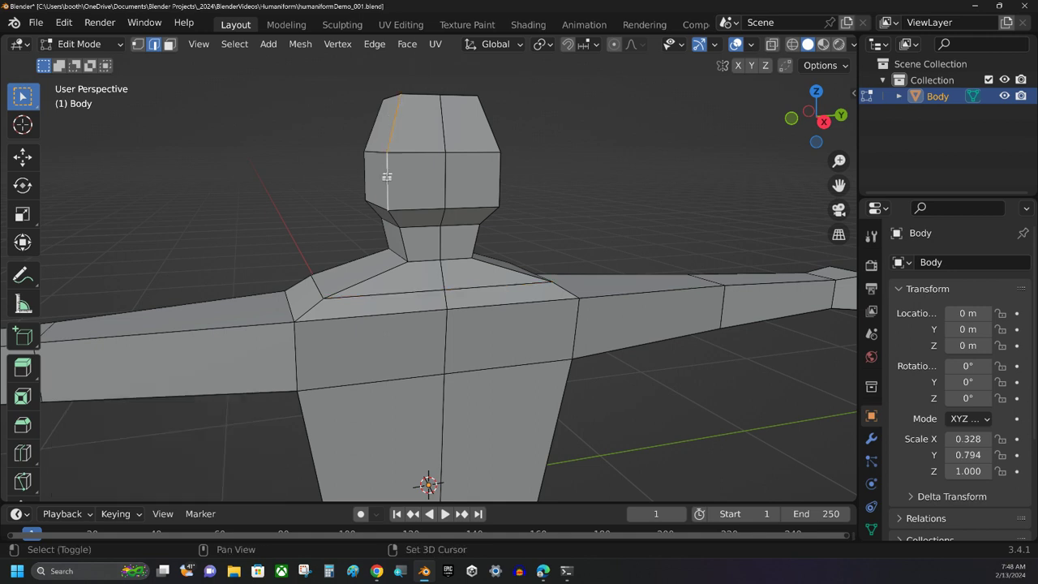
shift+click(401, 236)
middle_drag(423, 233, 456, 251)
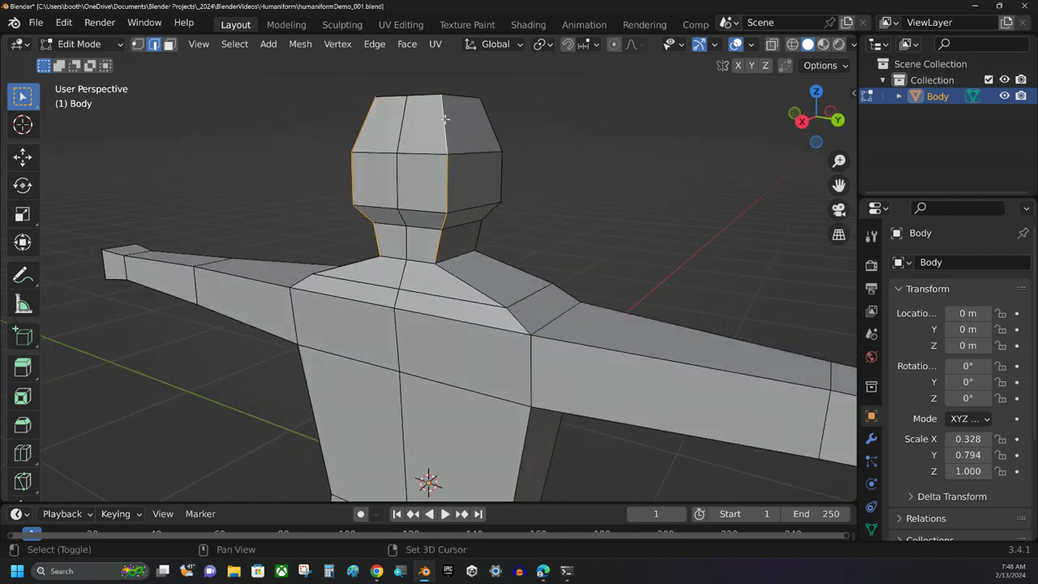
middle_drag(445, 119, 461, 150)
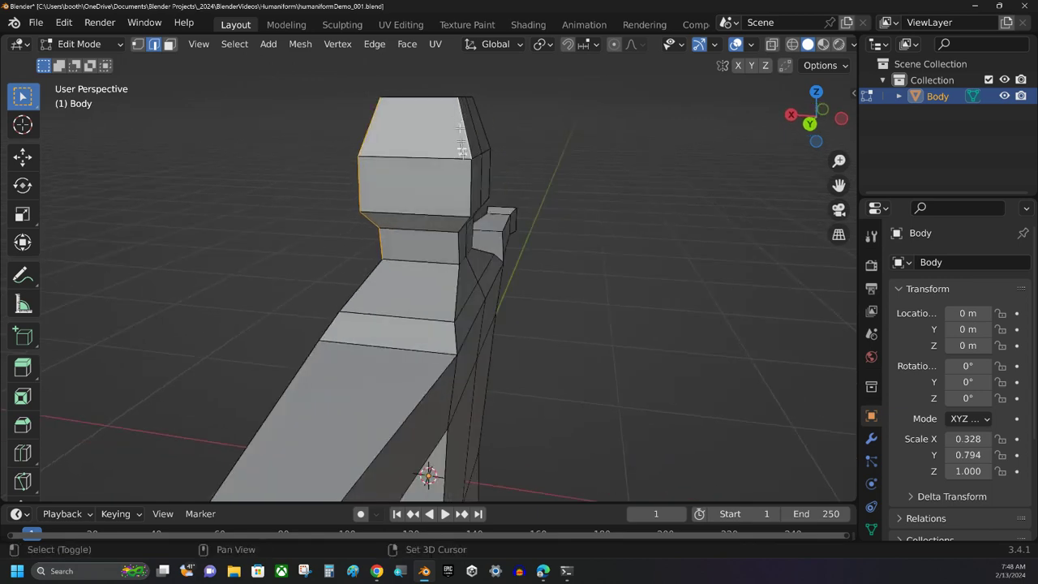
shift+click(469, 185)
middle_drag(538, 208, 478, 117)
shift+click(484, 162)
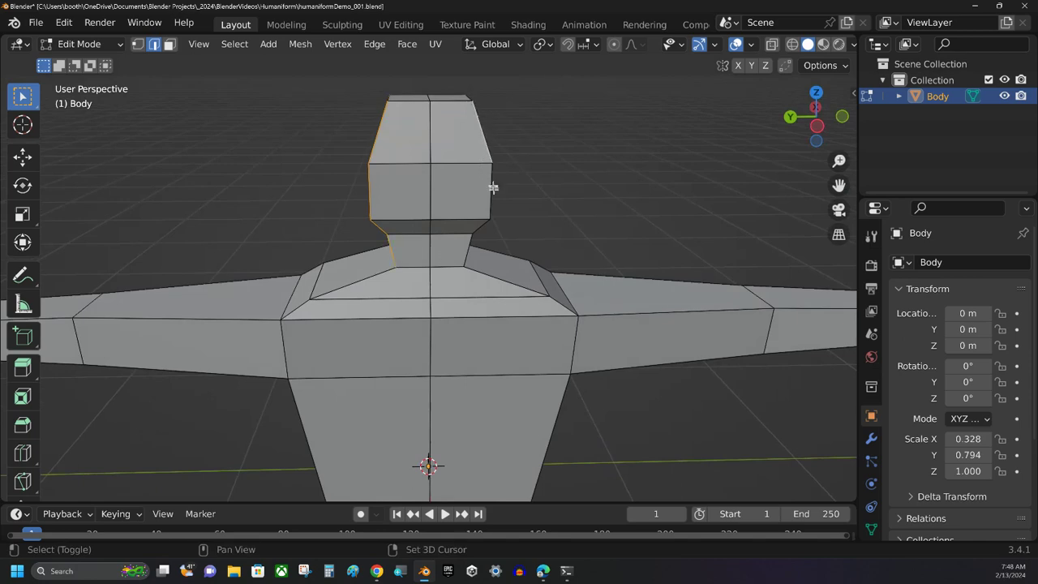
shift+click(489, 191)
Add the edges outlining the flat top of the head to the selection
middle_drag(607, 171, 507, 192)
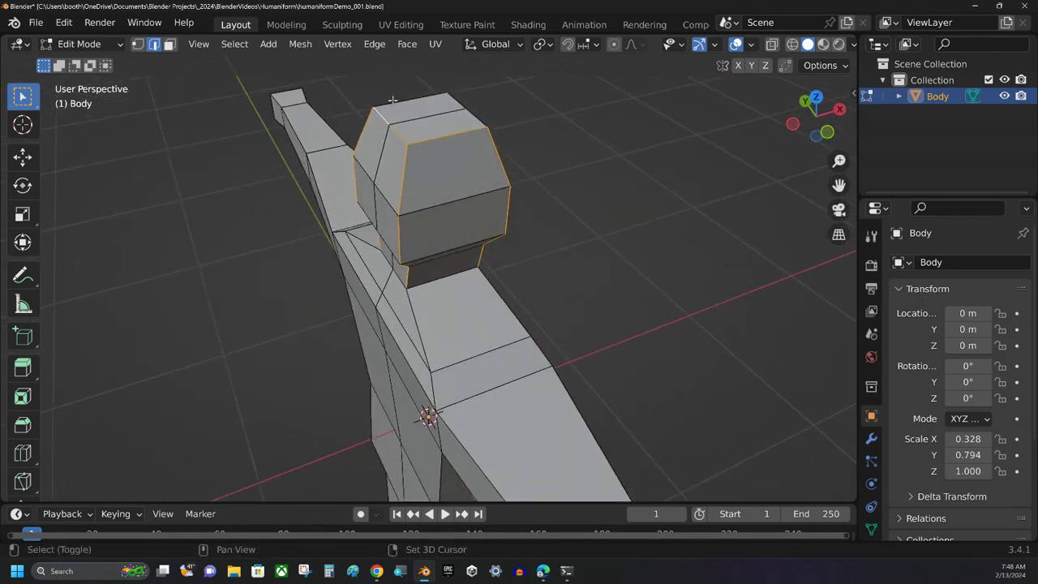
shift+click(420, 97)
shift+click(474, 119)
middle_drag(478, 119, 538, 181)
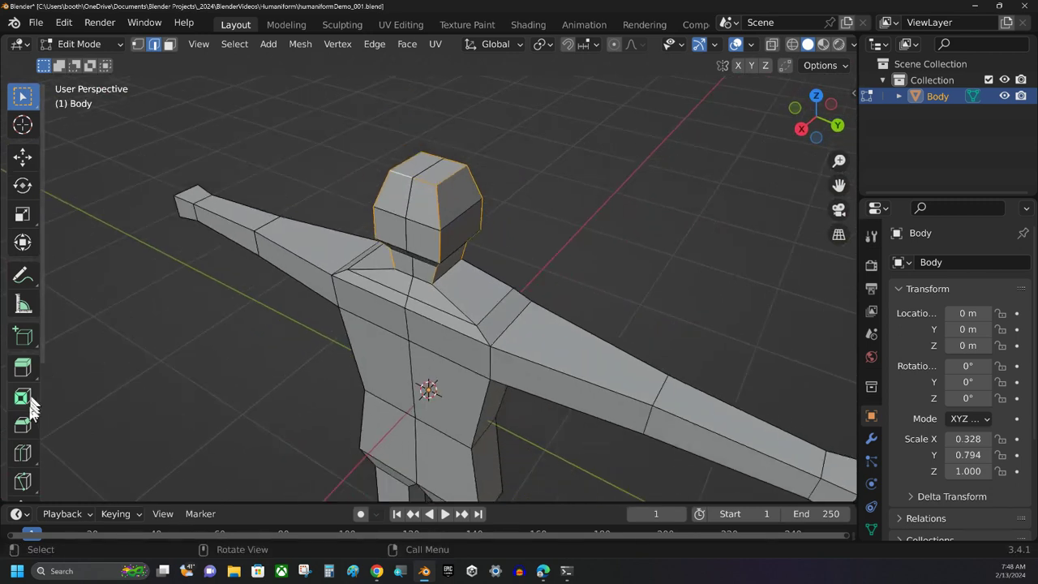
Bevel the selected head and neck edges with 6 segments to round them, and clear the selection
click(22, 425)
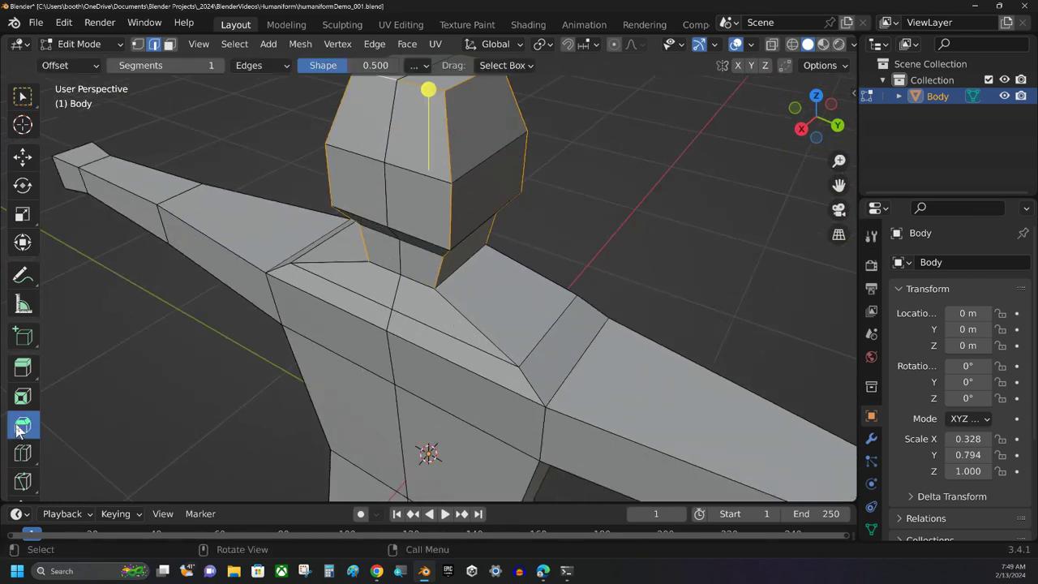
click(217, 63)
text(6)
key(Return)
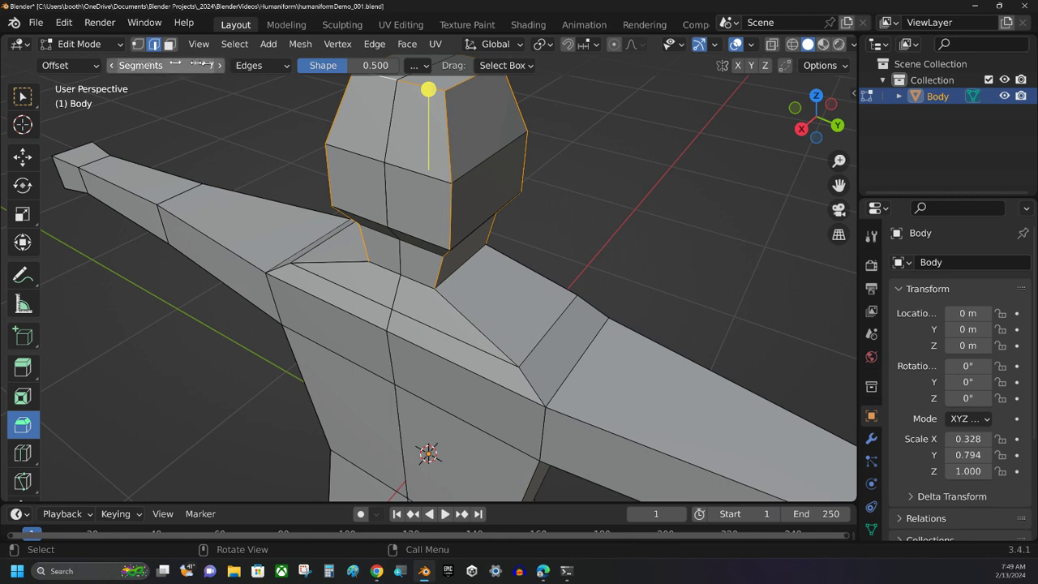
click(113, 65)
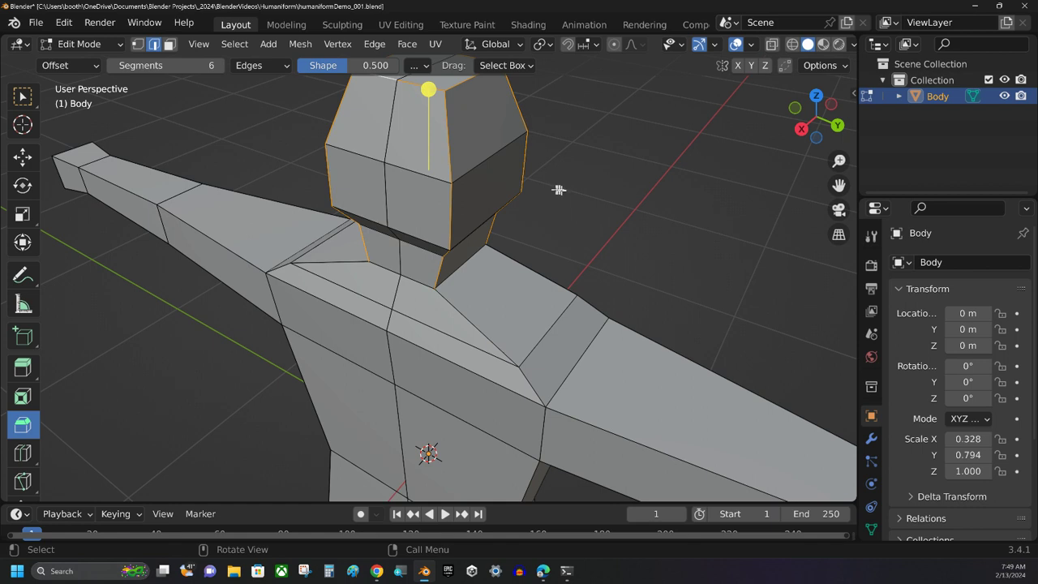
key(KP_Decimal)
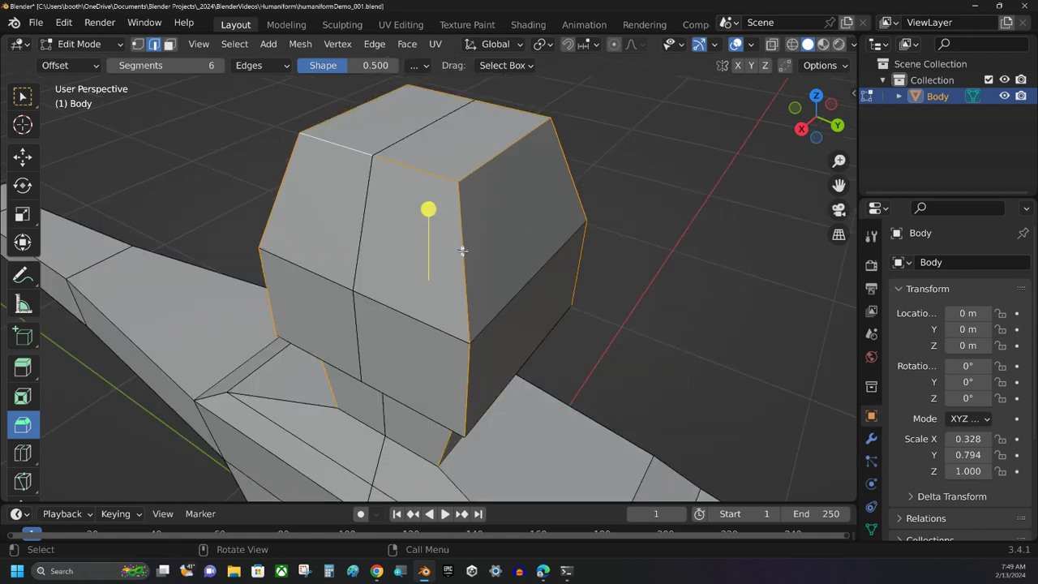
scroll(433, 235, down, 2)
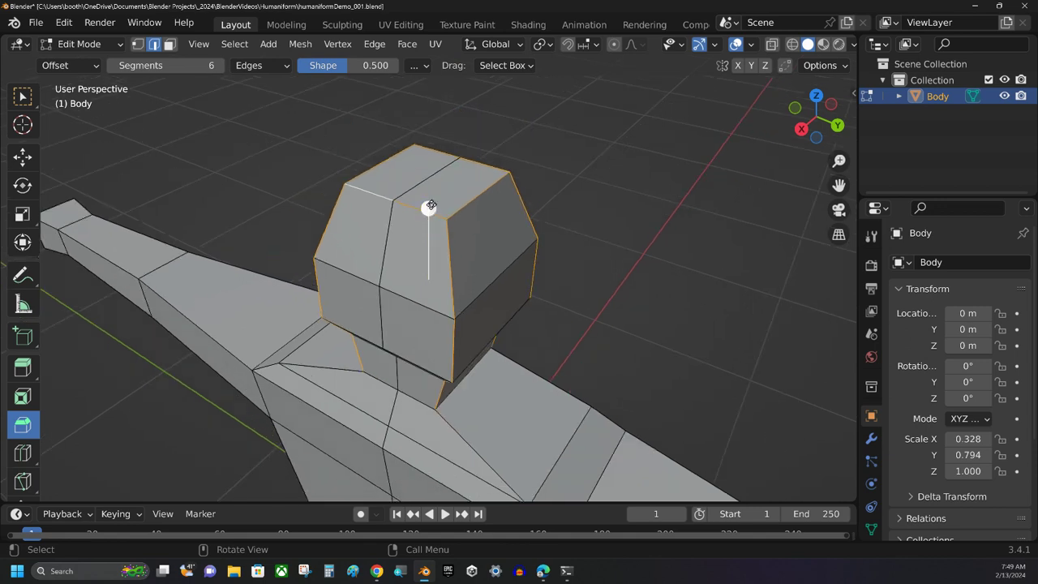
drag(430, 206, 448, 192)
middle_drag(448, 192, 308, 280)
scroll(581, 176, down, 4)
click(554, 219)
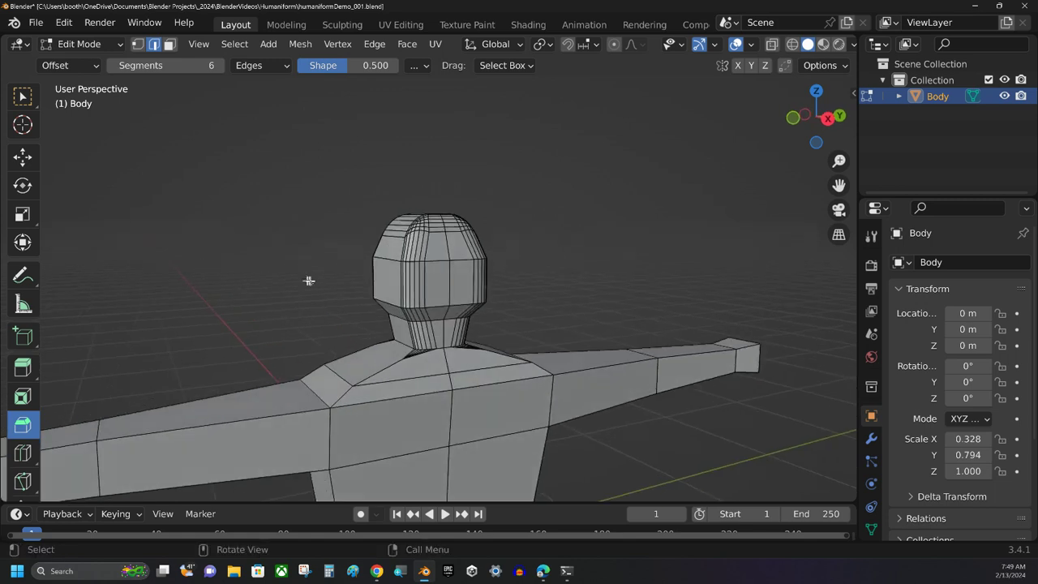
Select the upper front and rear edges of the -Y arm, from the neck base over the shoulder to the hand
click(377, 369)
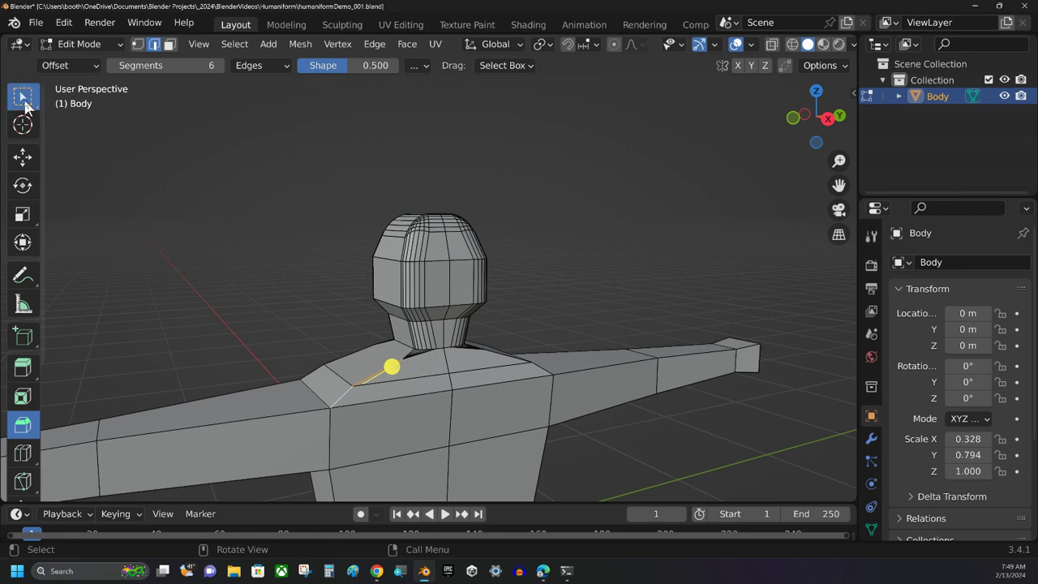
click(23, 98)
scroll(179, 324, down, 2)
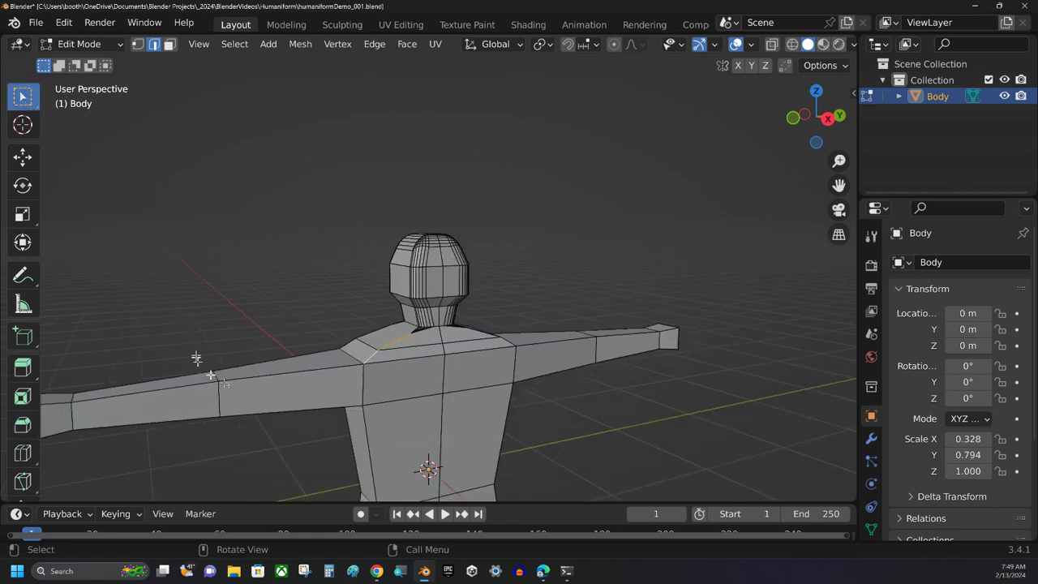
shift+click(287, 370)
shift+click(164, 387)
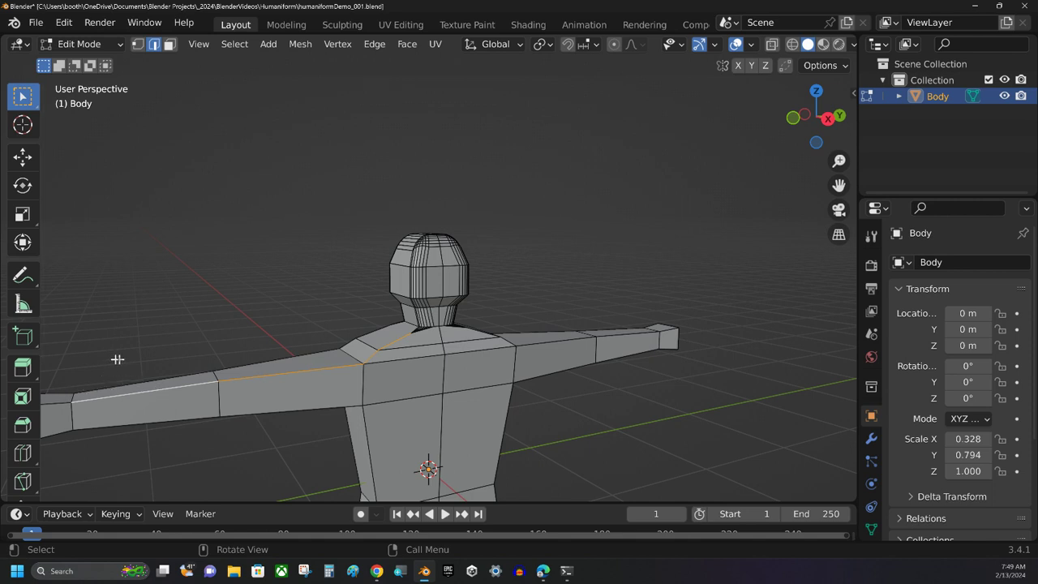
scroll(122, 363, down, 2)
scroll(154, 367, up, 1)
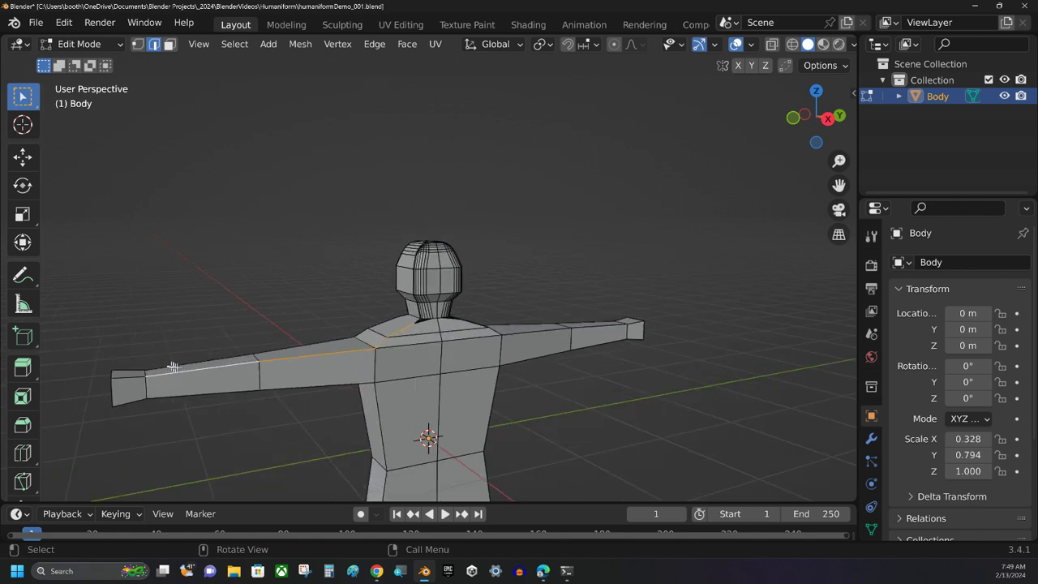
shift+click(131, 373)
shift+click(210, 366)
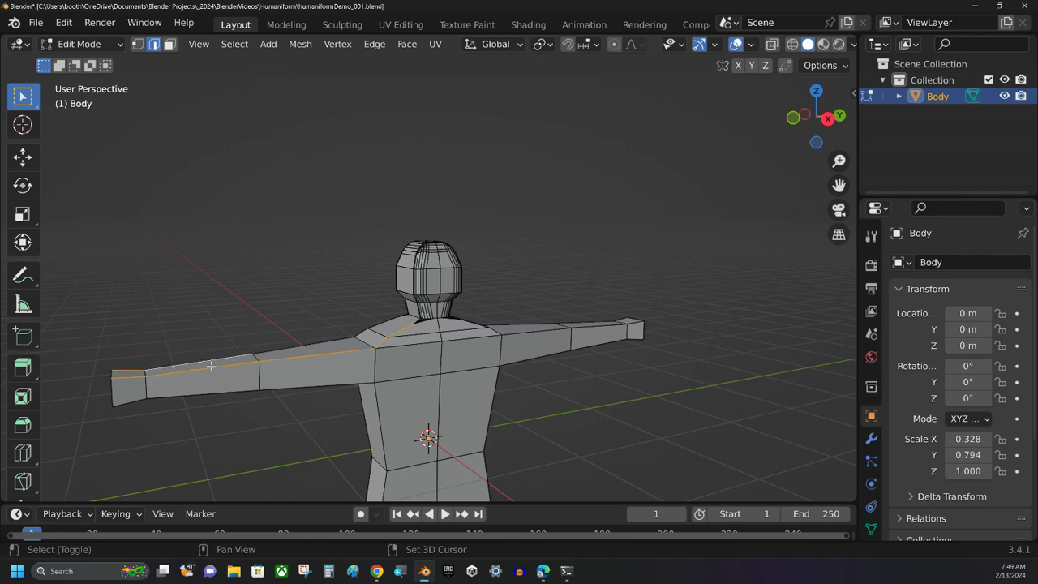
shift+click(341, 336)
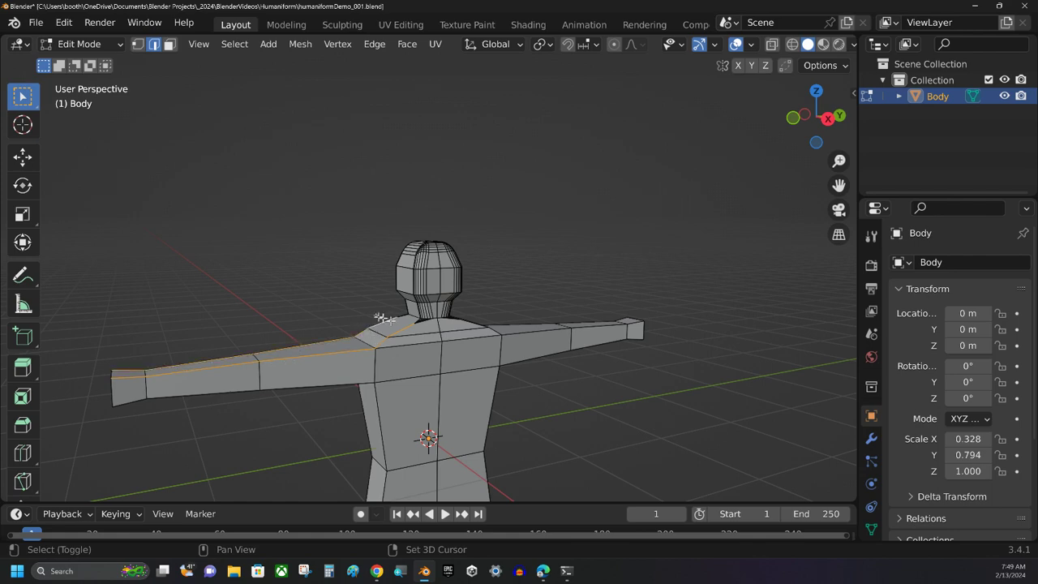
Add the matching upper front and rear edges of the +Y shoulder, arm and hand to the selection
middle_drag(385, 319, 458, 336)
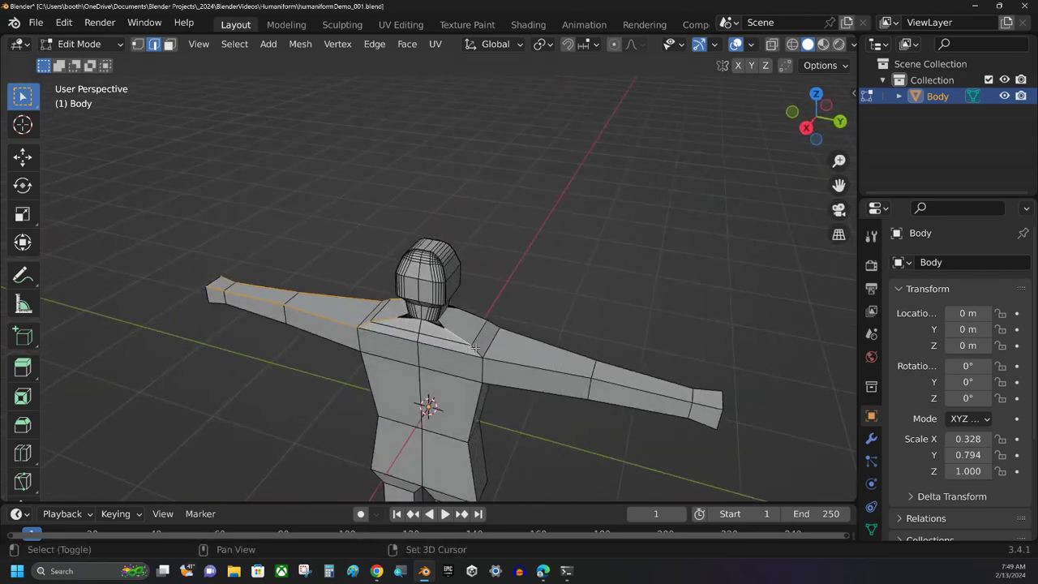
shift+click(499, 361)
shift+click(667, 392)
shift+click(705, 406)
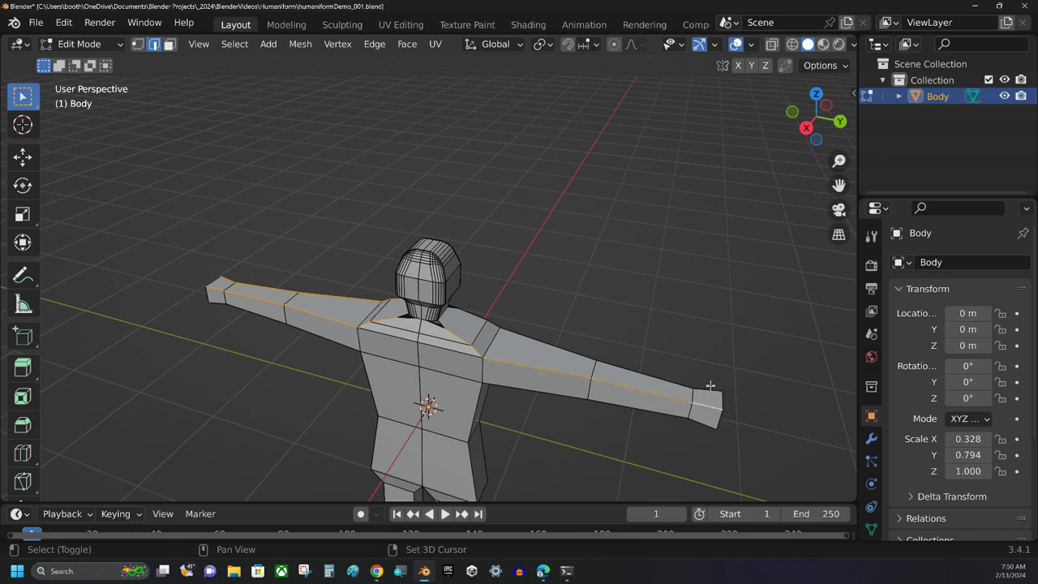
shift+click(708, 392)
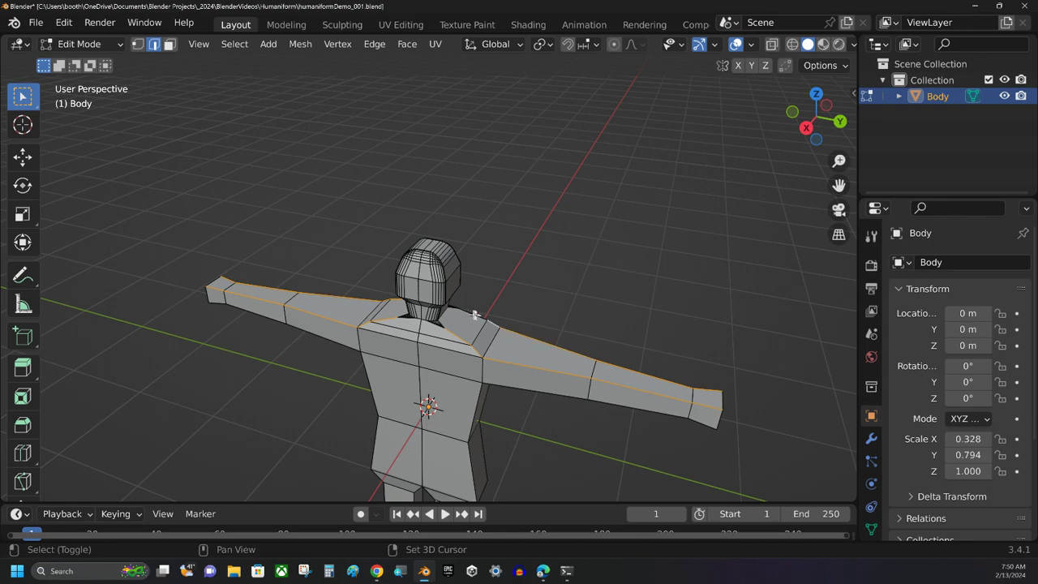
Add the lower rear edges of both arms, from the armpits out to the hands, to the selection
middle_drag(498, 301, 547, 359)
shift+click(553, 349)
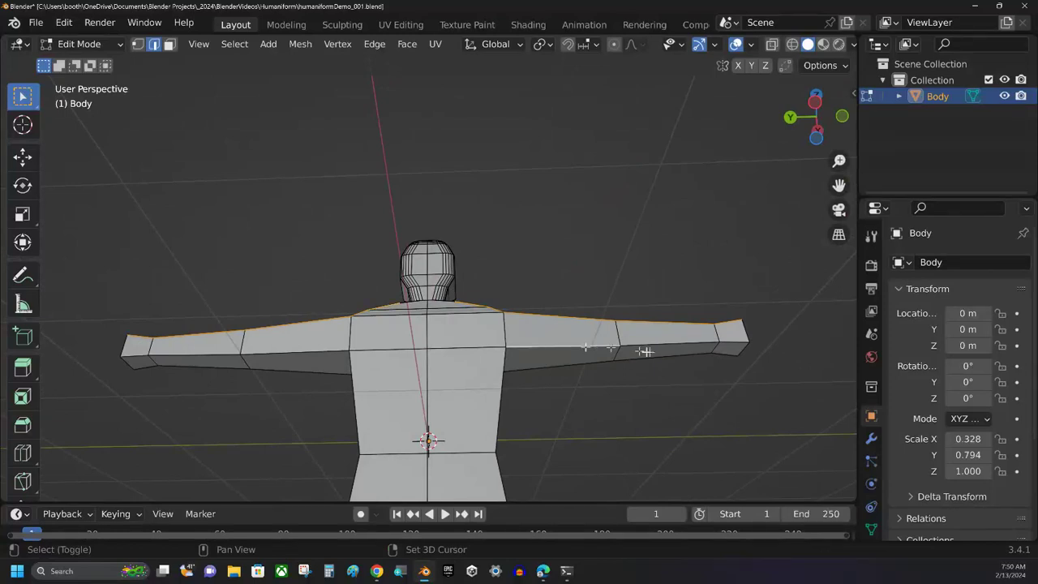
shift+click(666, 346)
shift+click(743, 340)
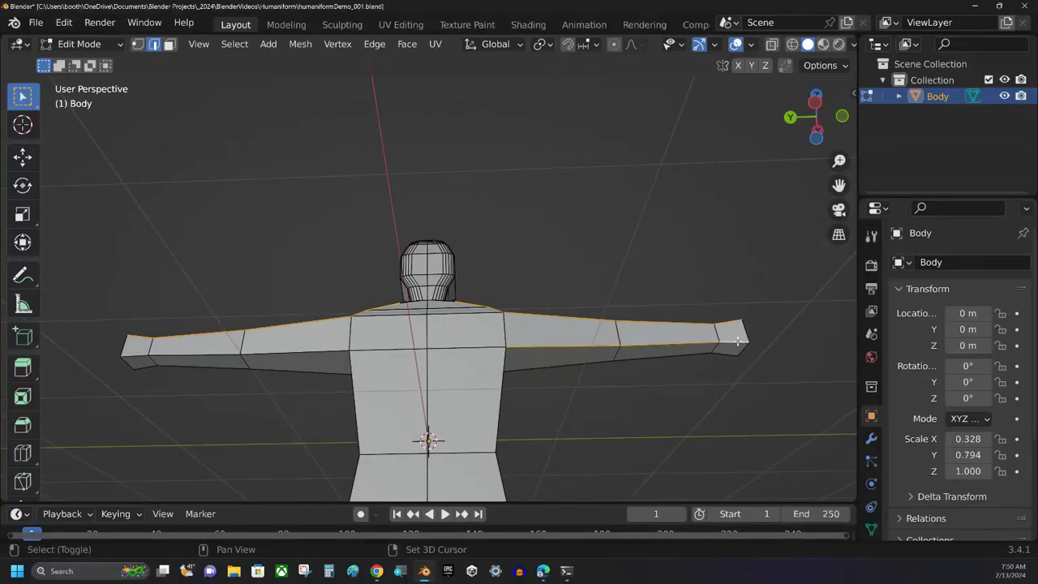
shift+click(312, 352)
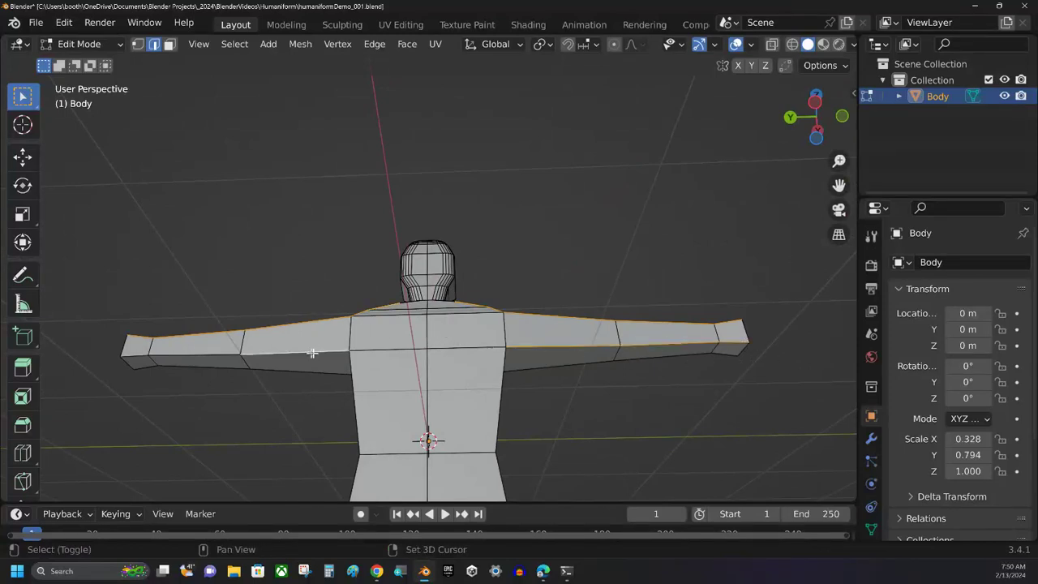
shift+click(199, 353)
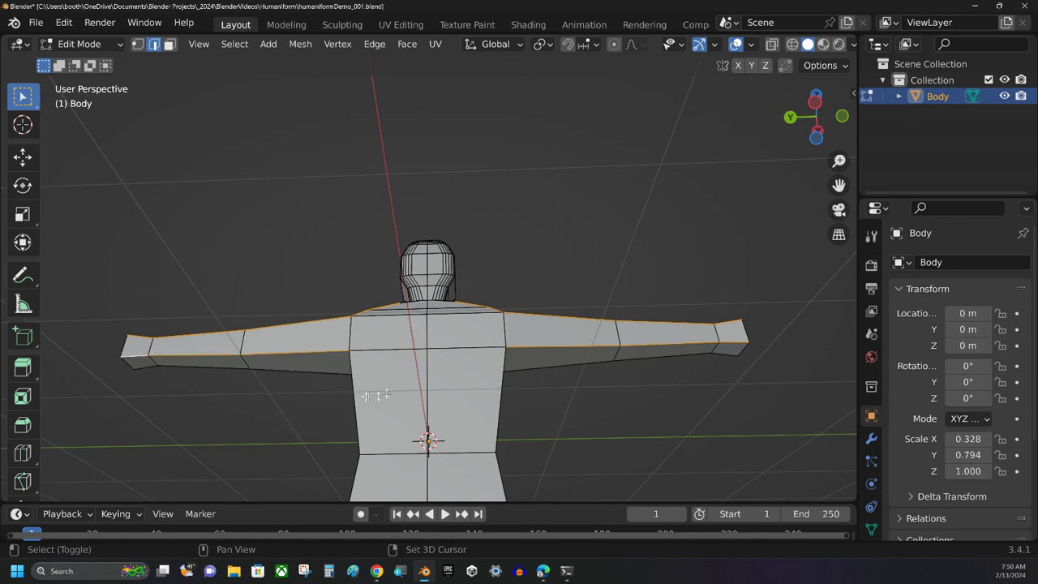
Add the front and rear vertical side edges of the torso, from the armpits down to the waist, to the selection
middle_drag(387, 382, 373, 393)
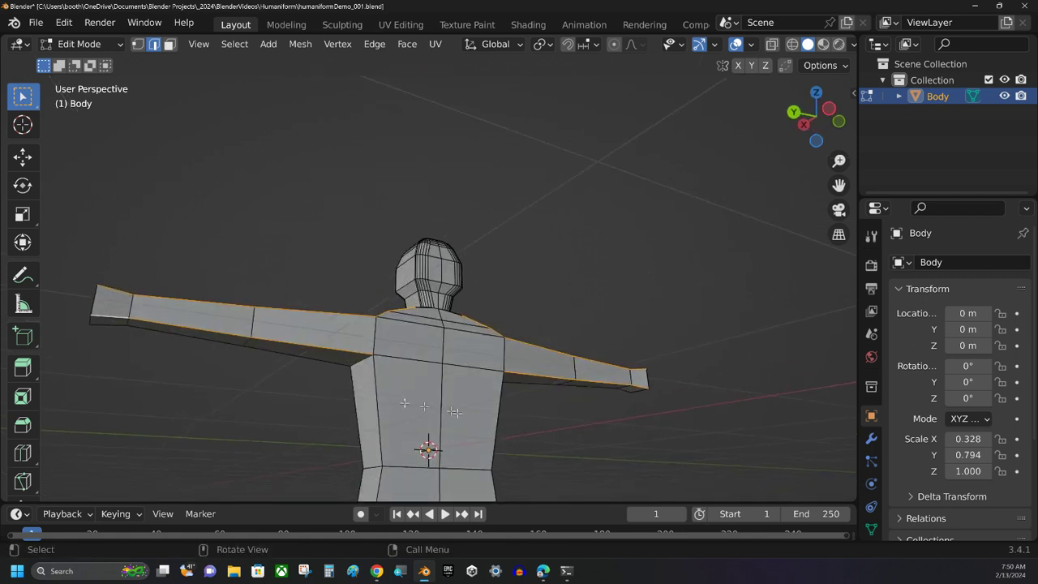
shift+click(372, 394)
shift+click(498, 399)
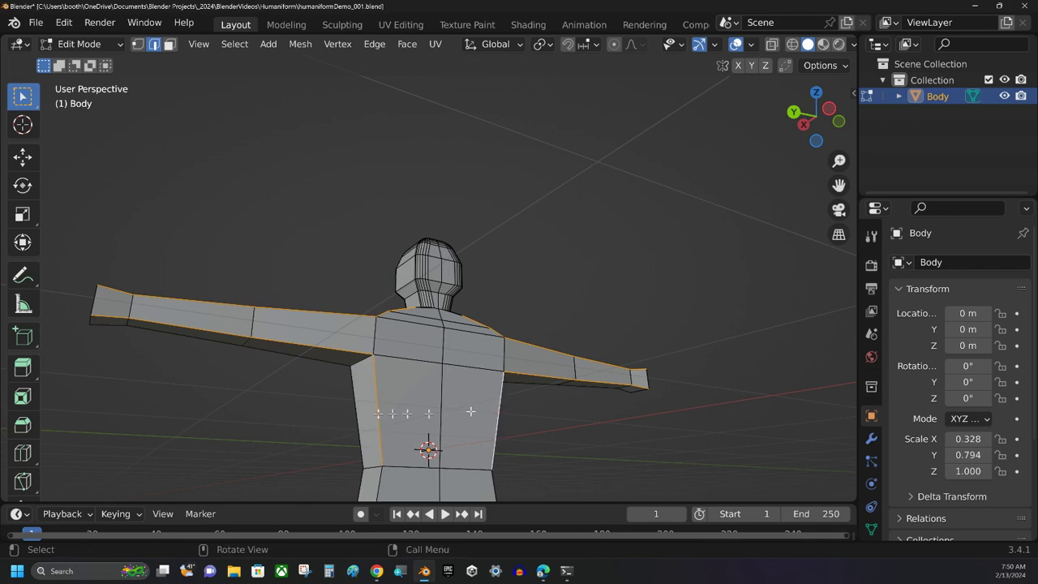
middle_drag(470, 412, 554, 456)
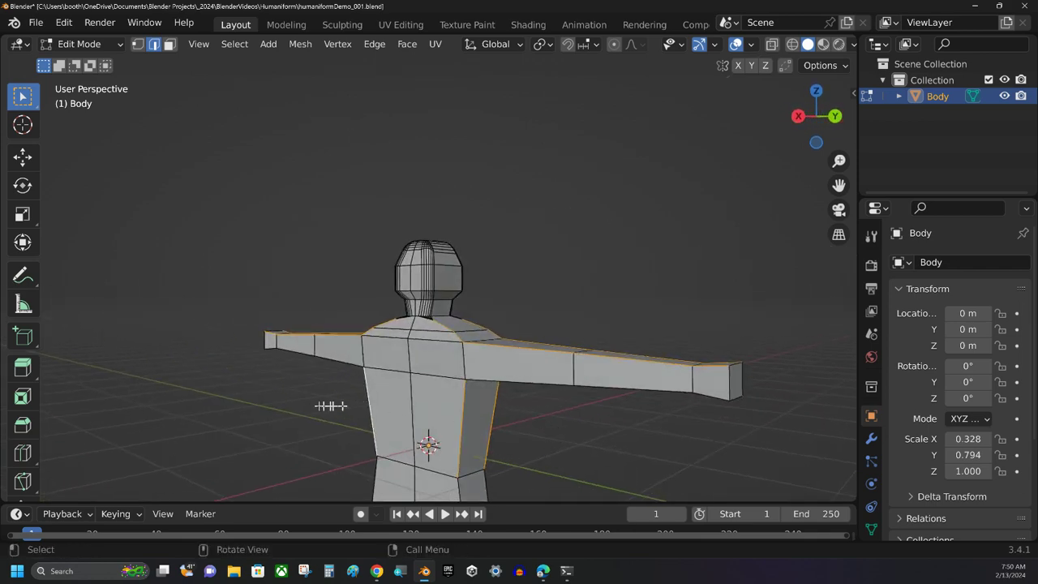
middle_drag(331, 406, 481, 322)
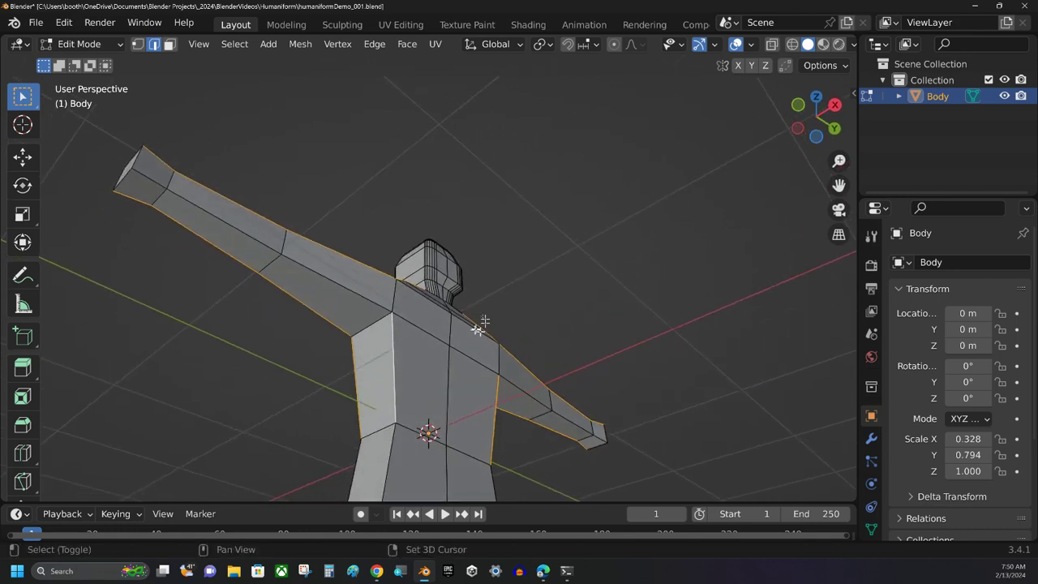
Add the lower front edges of both arms, from the armpits out to the hands, to the selection
shift+click(344, 286)
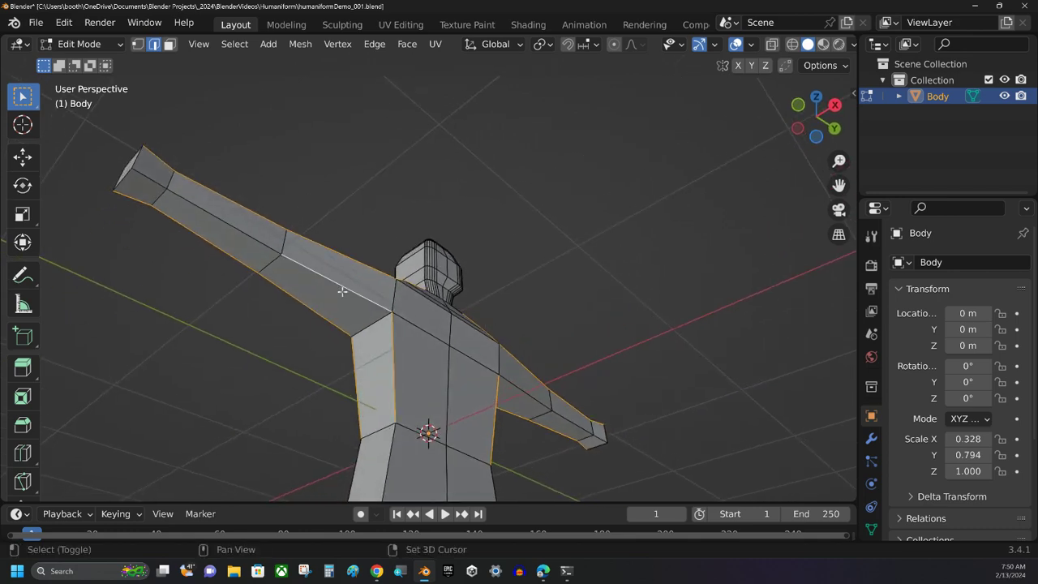
shift+click(241, 232)
shift+click(153, 181)
middle_drag(653, 359, 538, 343)
shift+click(545, 304)
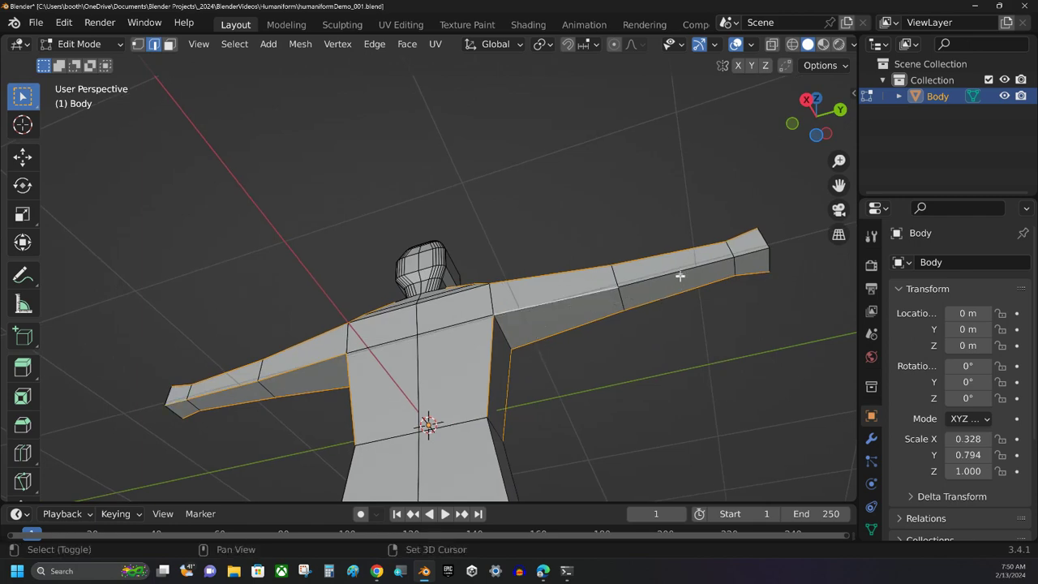
shift+click(742, 268)
Add the front and rear side edges between waist and hips to the selection, undoing any accidental deselection
middle_drag(709, 286, 638, 441)
scroll(638, 442, down, 3)
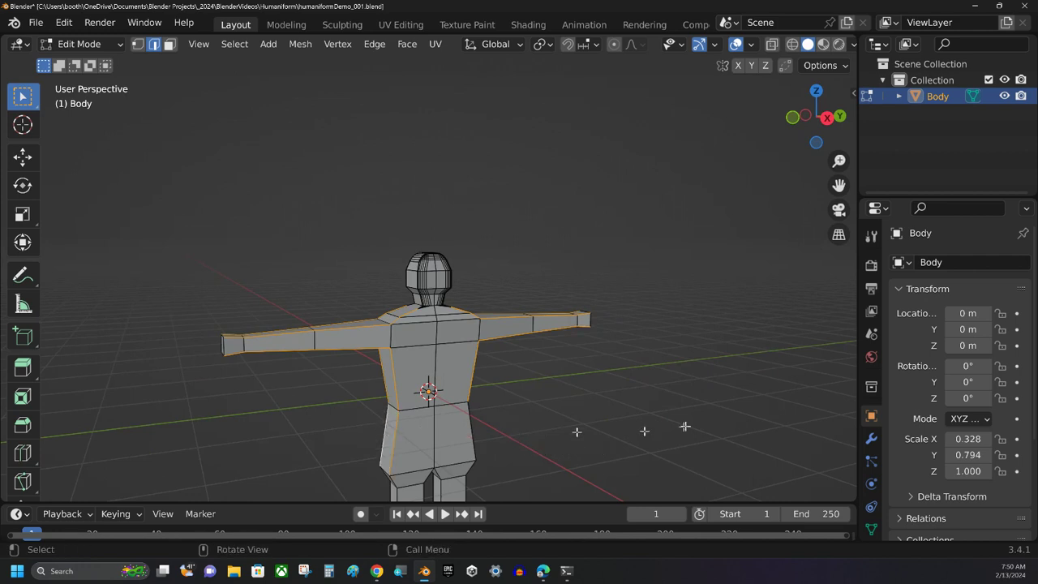
middle_drag(641, 429, 435, 437)
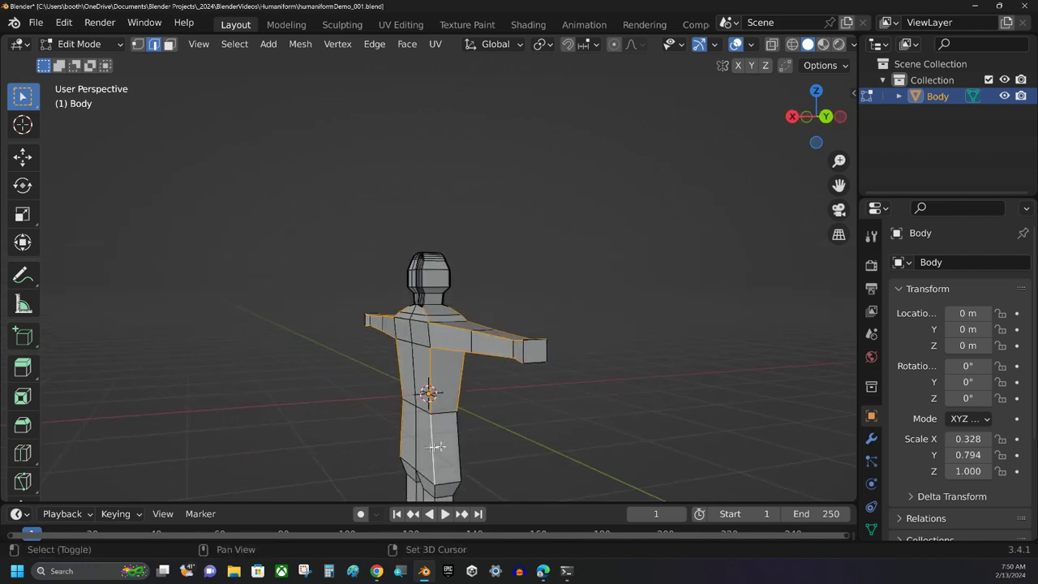
middle_drag(480, 440, 609, 408)
click(474, 490)
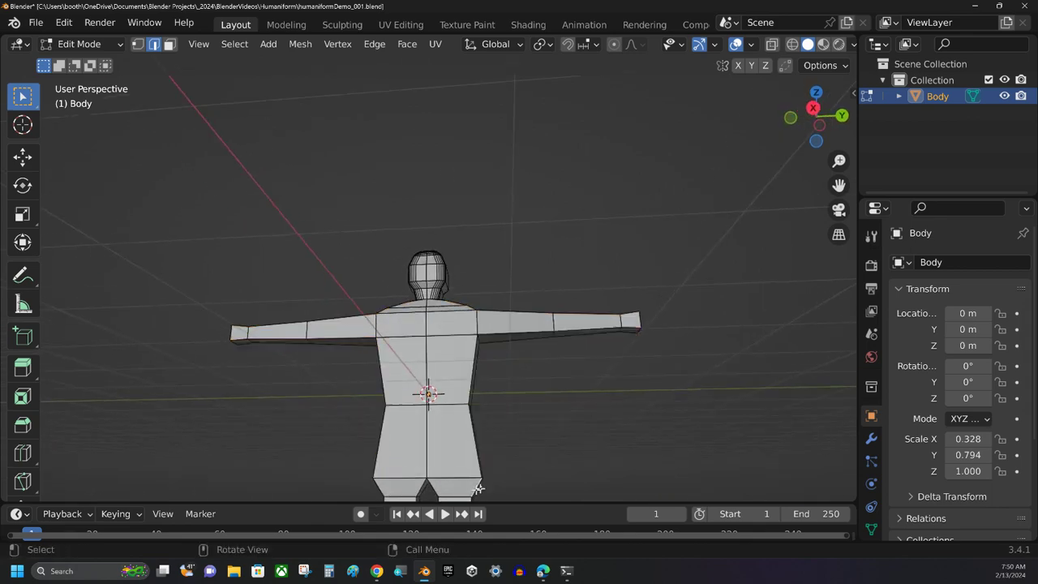
middle_drag(535, 474, 566, 469)
key(ctrl+z)
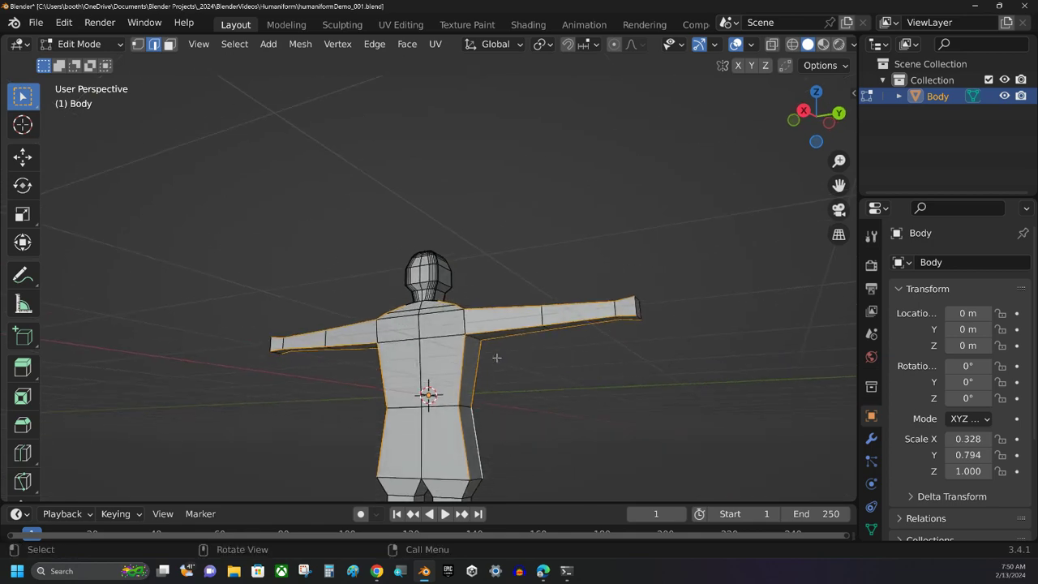
Add the slanted outer and inner edges joining the hips to both thighs, front and rear, to the selection
scroll(496, 357, down, 2)
scroll(435, 334, up, 4)
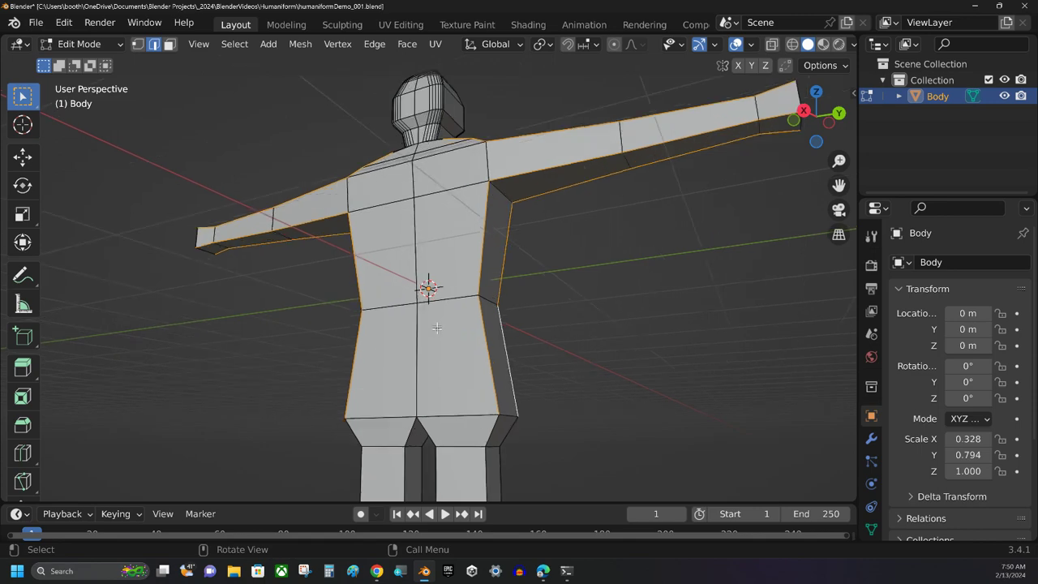
middle_drag(437, 327, 587, 328)
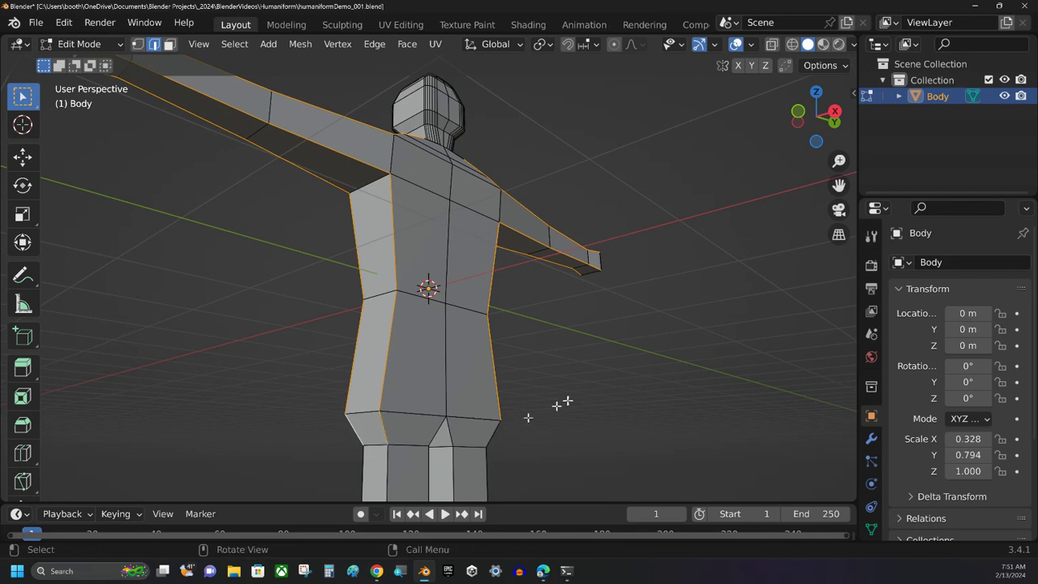
middle_drag(528, 417, 414, 434)
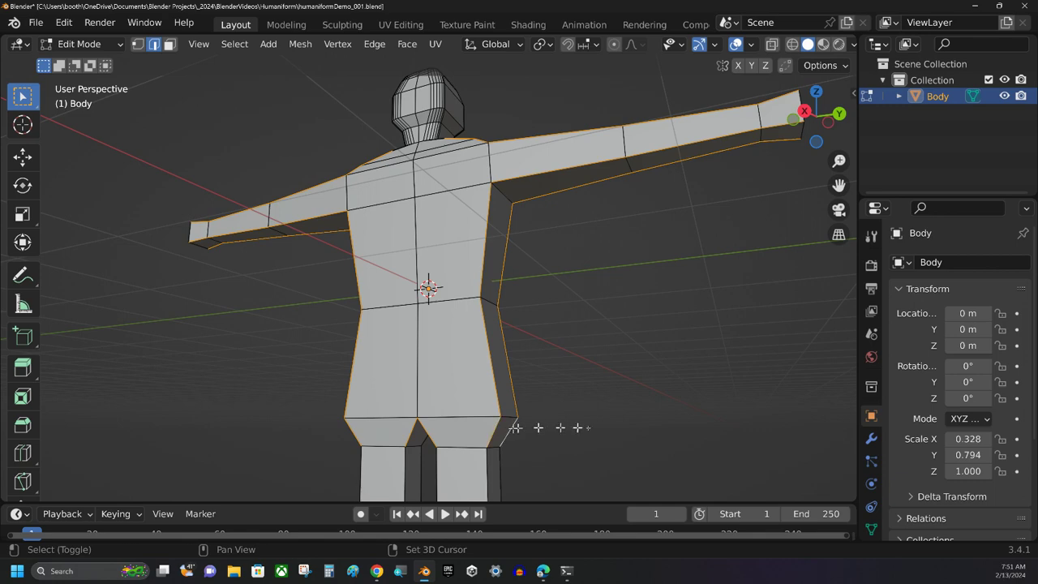
middle_drag(540, 427, 433, 430)
shift+click(435, 431)
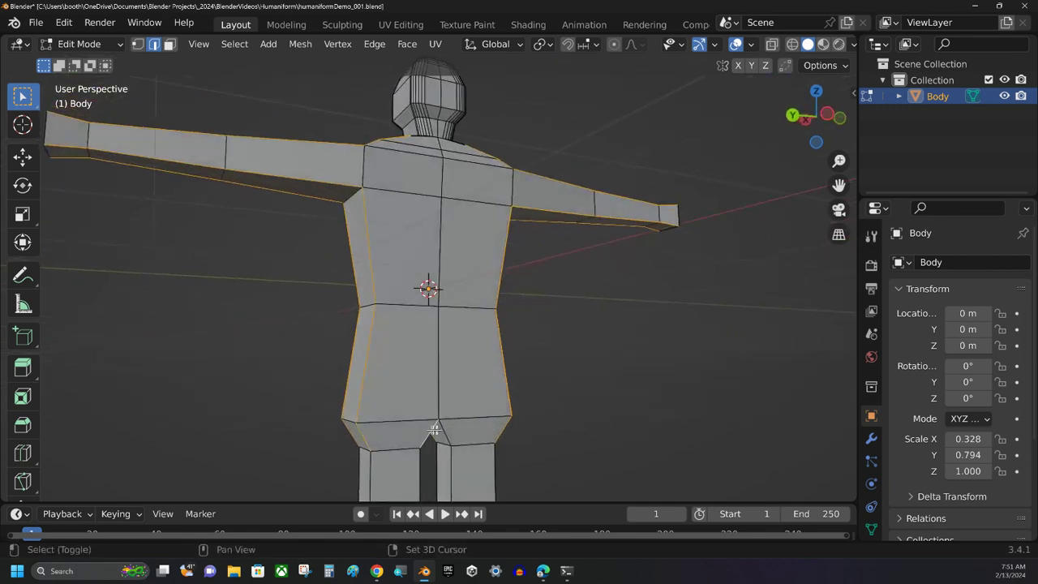
Add the vertical front and rear corner edges of both thighs, outer and inner, to the selection
middle_drag(555, 443, 464, 459)
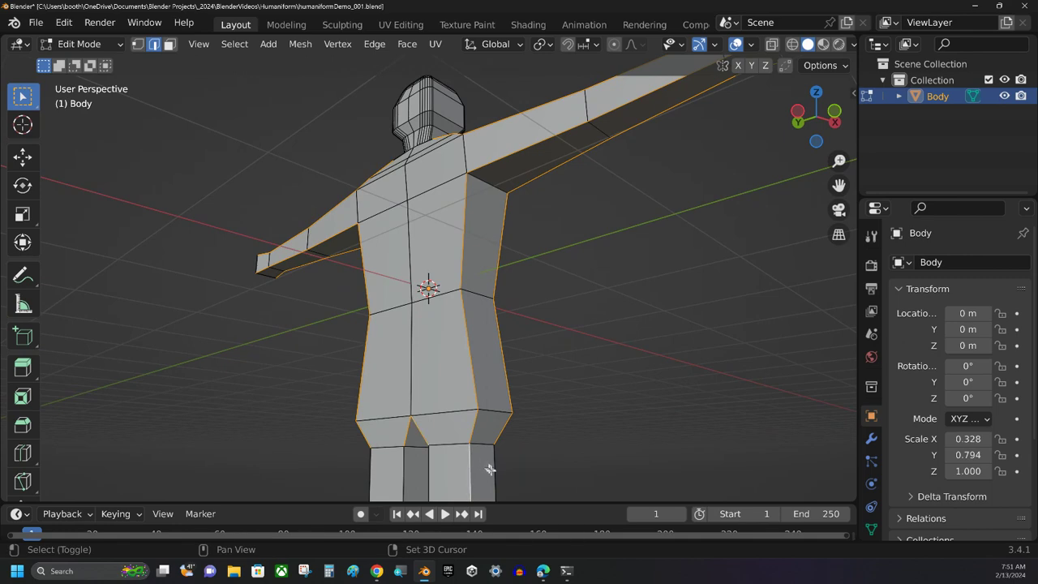
shift+click(490, 468)
middle_drag(487, 447, 396, 442)
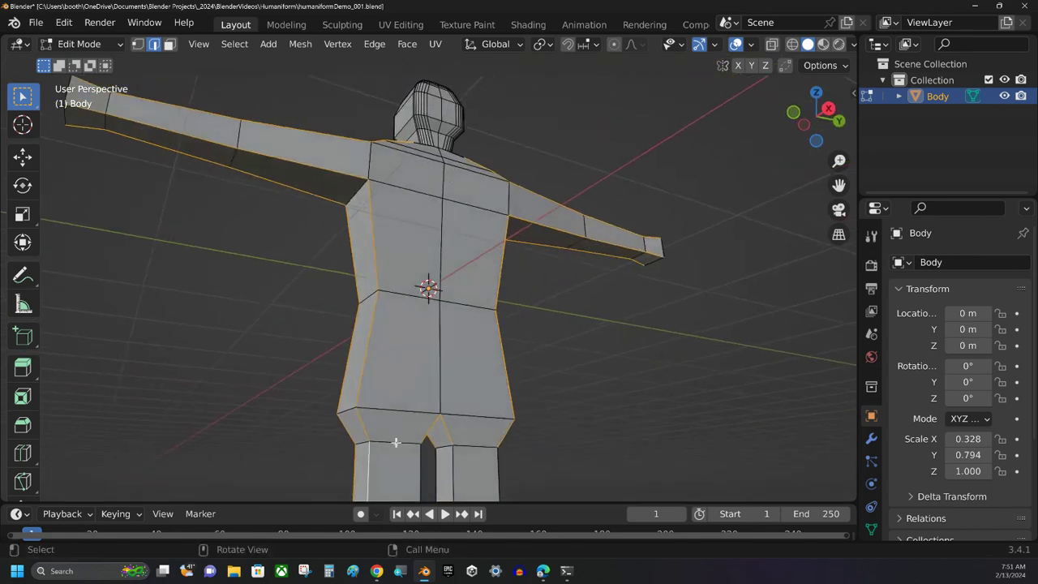
shift+click(430, 470)
shift+click(454, 470)
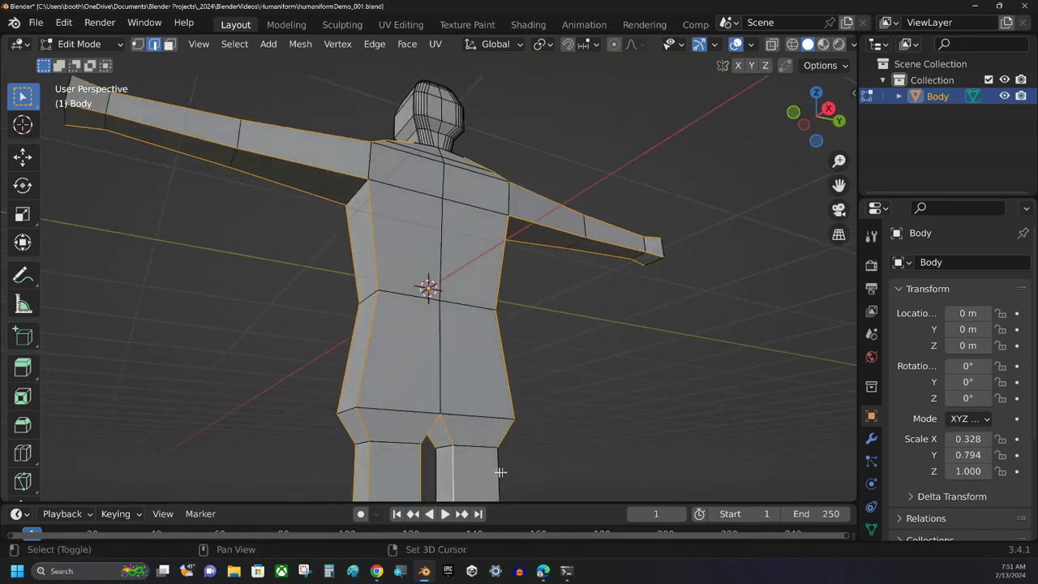
middle_drag(667, 459, 448, 447)
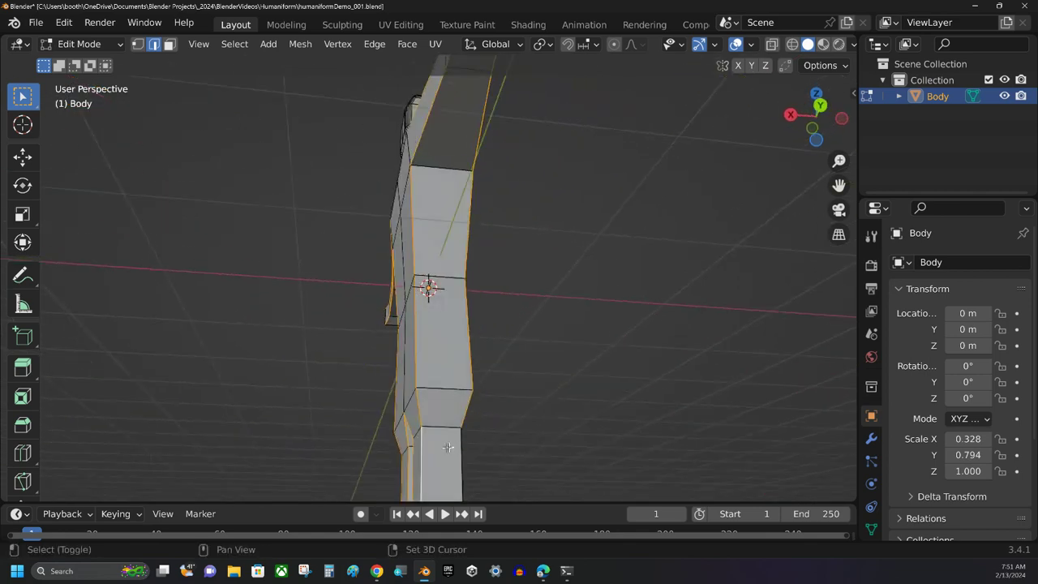
middle_drag(607, 433, 418, 456)
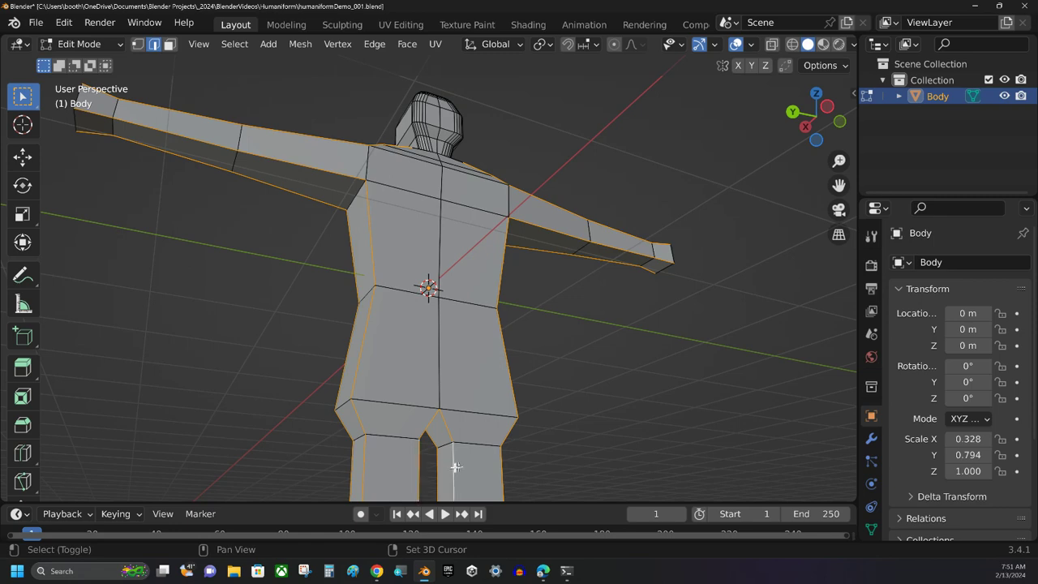
Extend the selection with the vertical corner edges of both lower legs, from the knees down to the ankles
scroll(450, 464, down, 6)
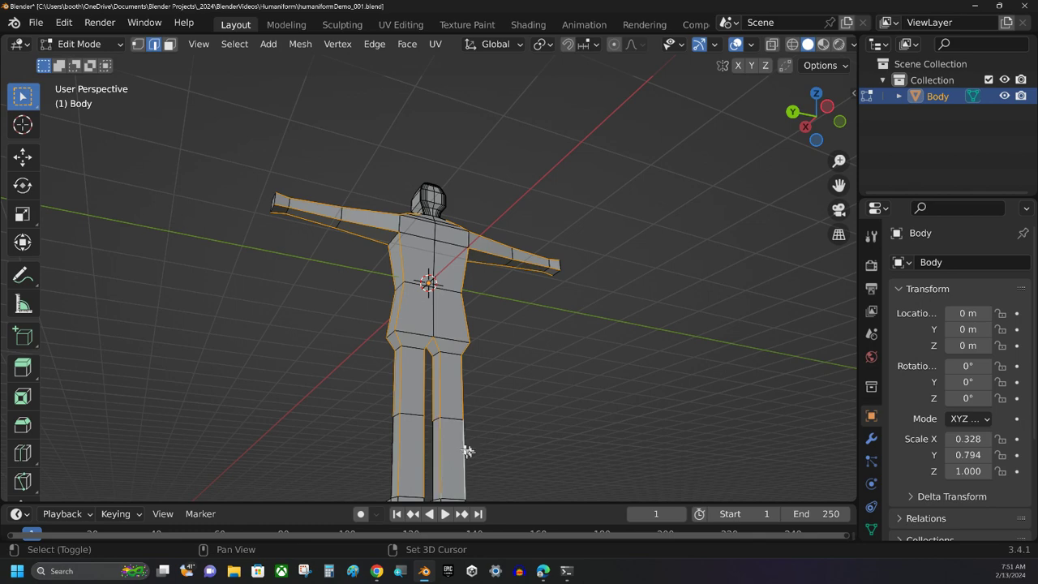
middle_drag(465, 449, 717, 463)
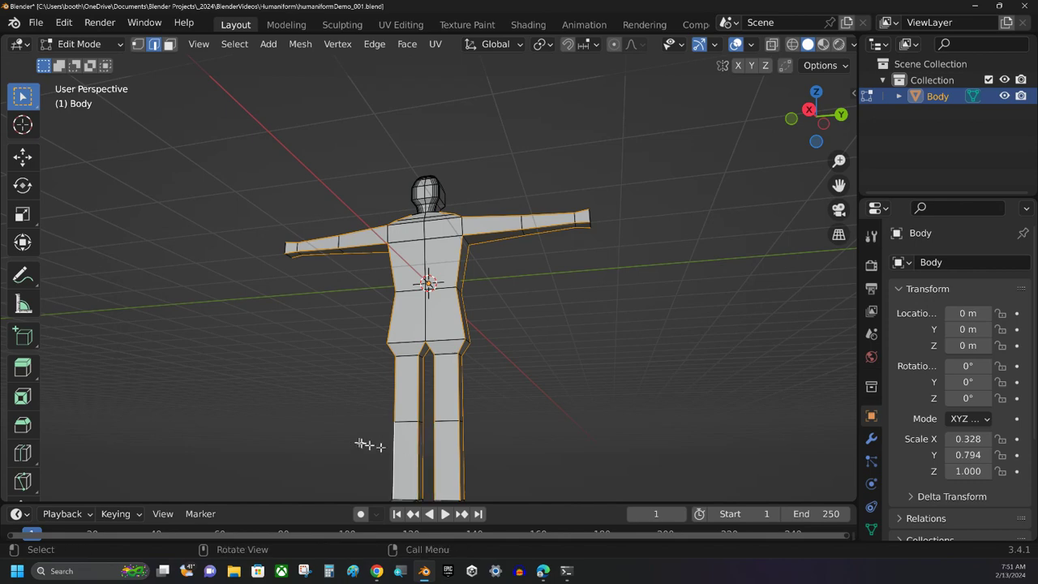
middle_drag(364, 441, 235, 298)
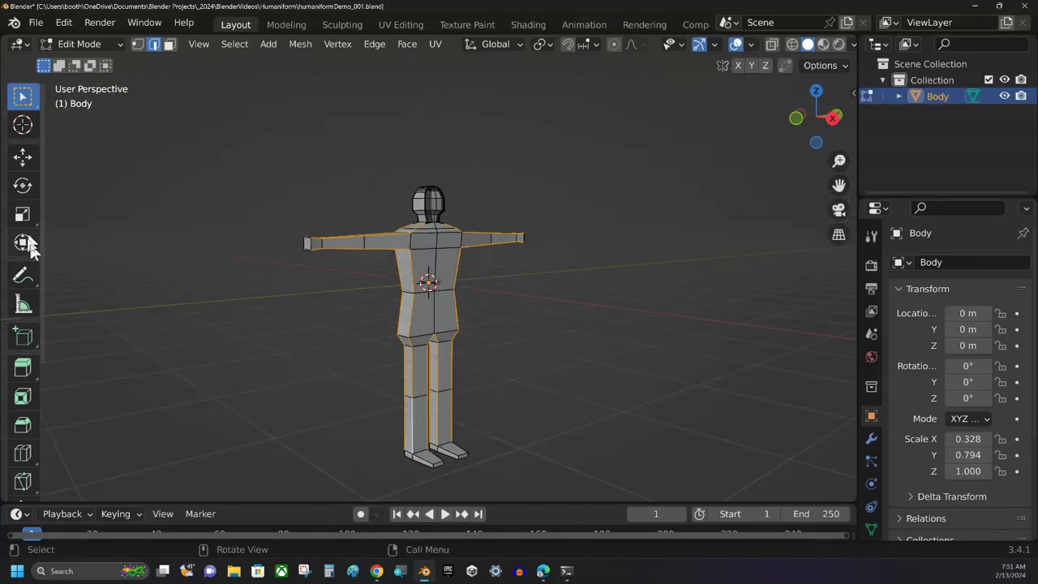
Bevel the selected arm, torso and leg edges with 6 segments and a width of about 0.064 m, then clear the selection and return to the Select tool
click(23, 423)
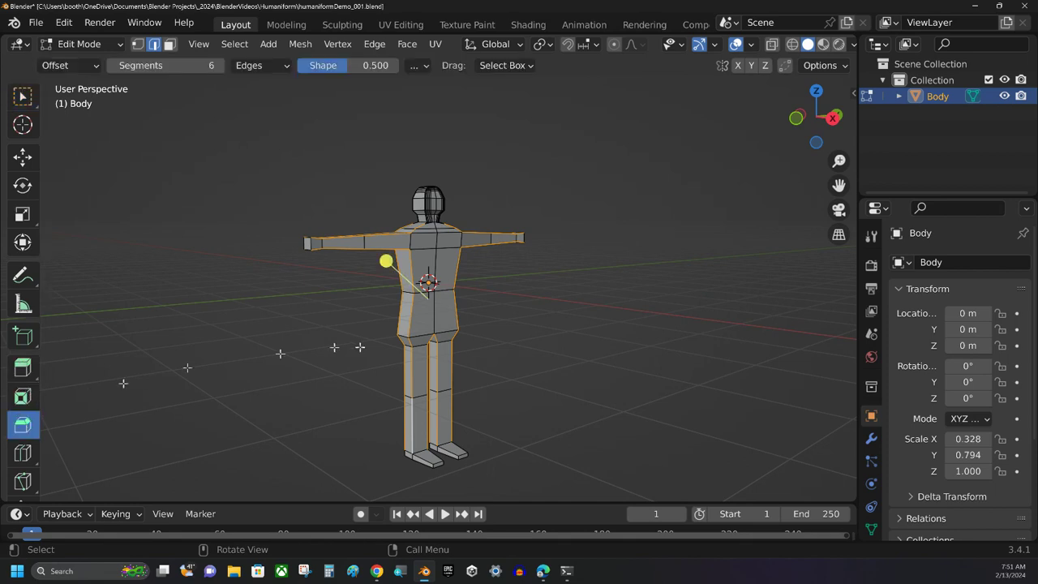
mouse_move(379, 260)
mouse_down()
mouse_move(367, 251)
mouse_move(383, 279)
mouse_up()
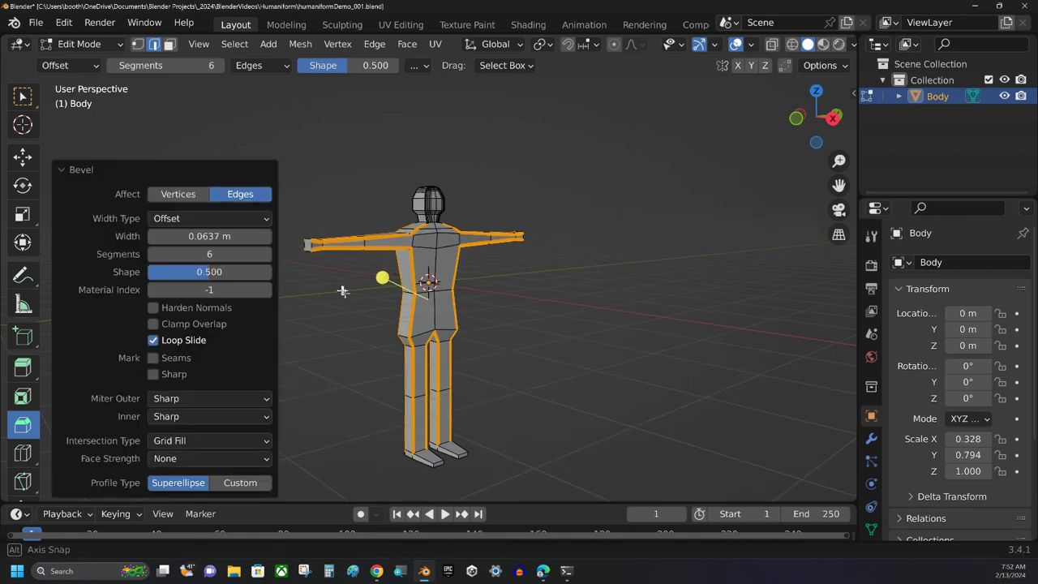
middle_drag(382, 280, 362, 303)
middle_drag(522, 320, 532, 274)
click(583, 301)
scroll(479, 284, down, 1)
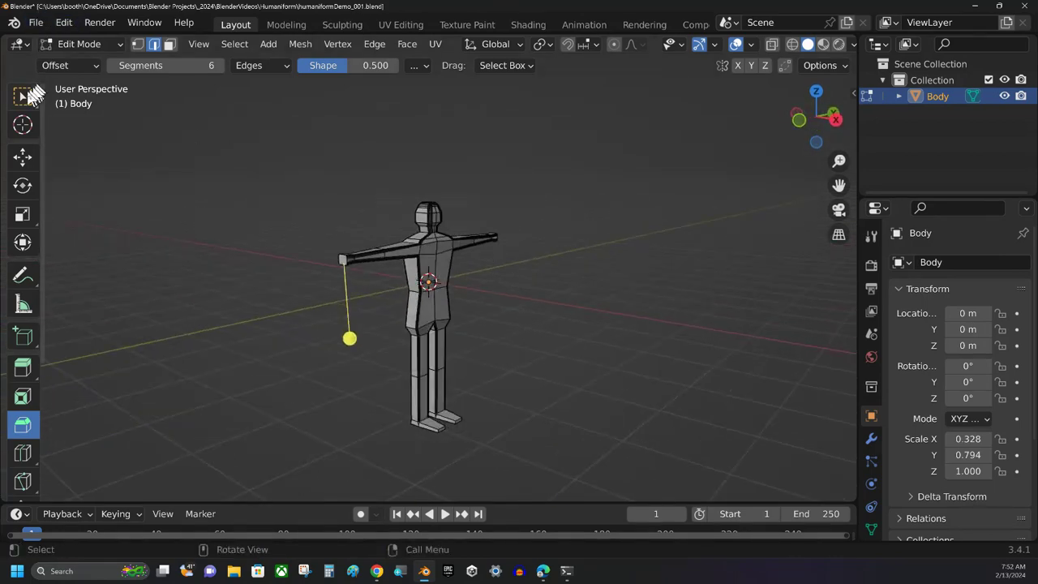
click(23, 96)
middle_drag(457, 162, 426, 152)
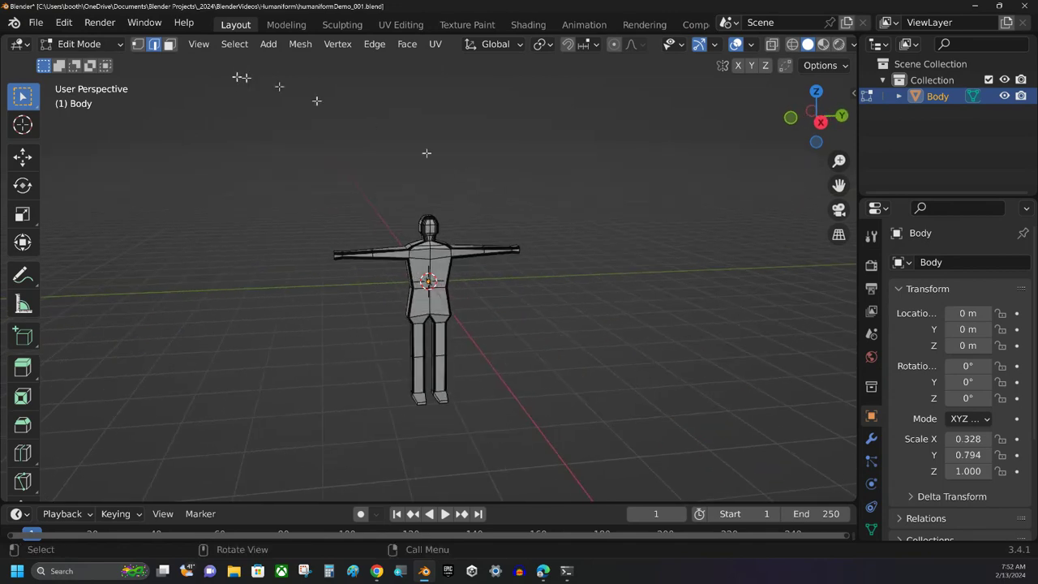
Save the project as a new incremented version named humaniformDemo_002.blend
click(35, 22)
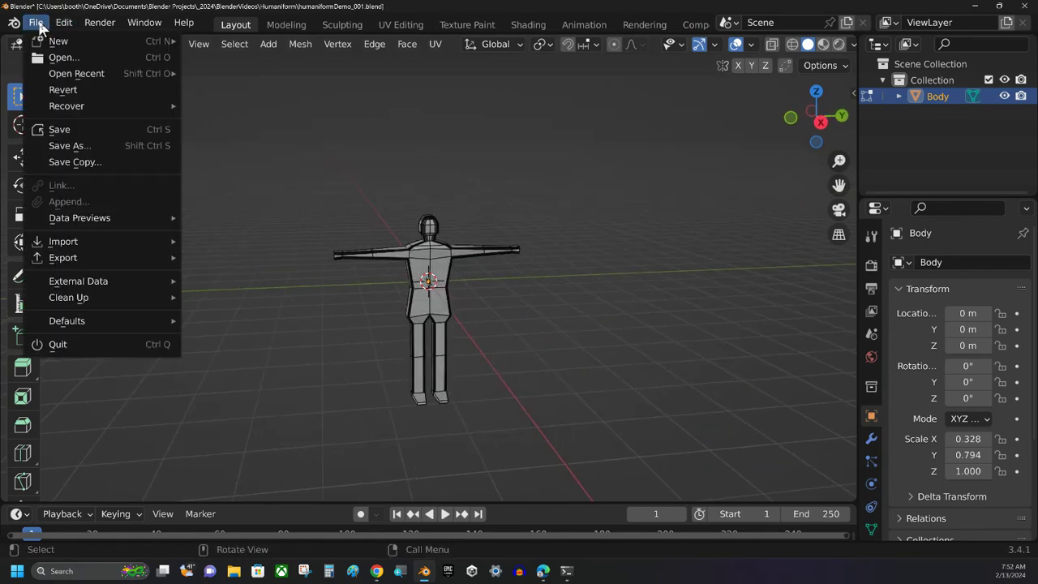
click(80, 149)
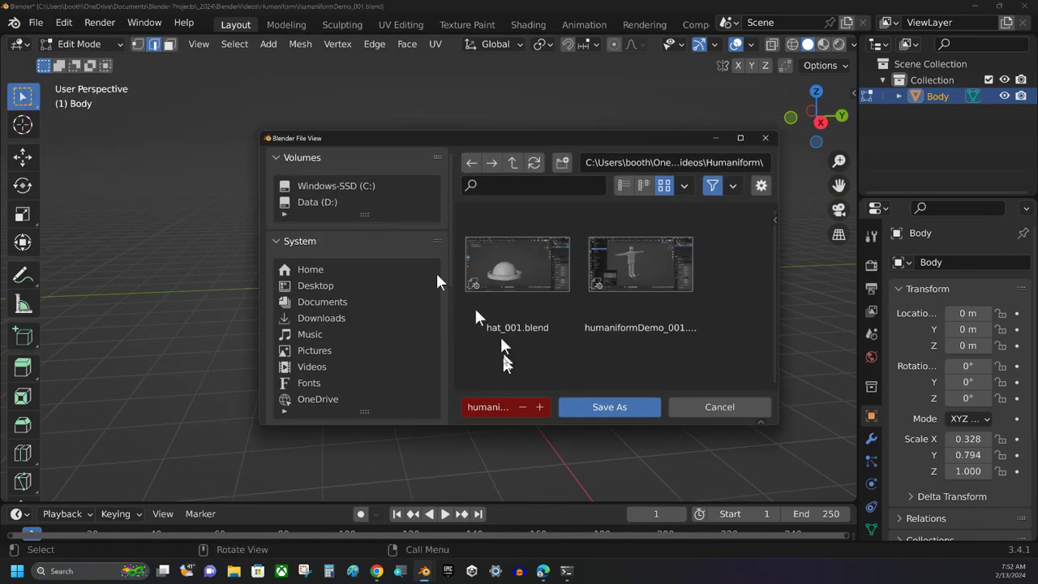
click(539, 407)
click(607, 410)
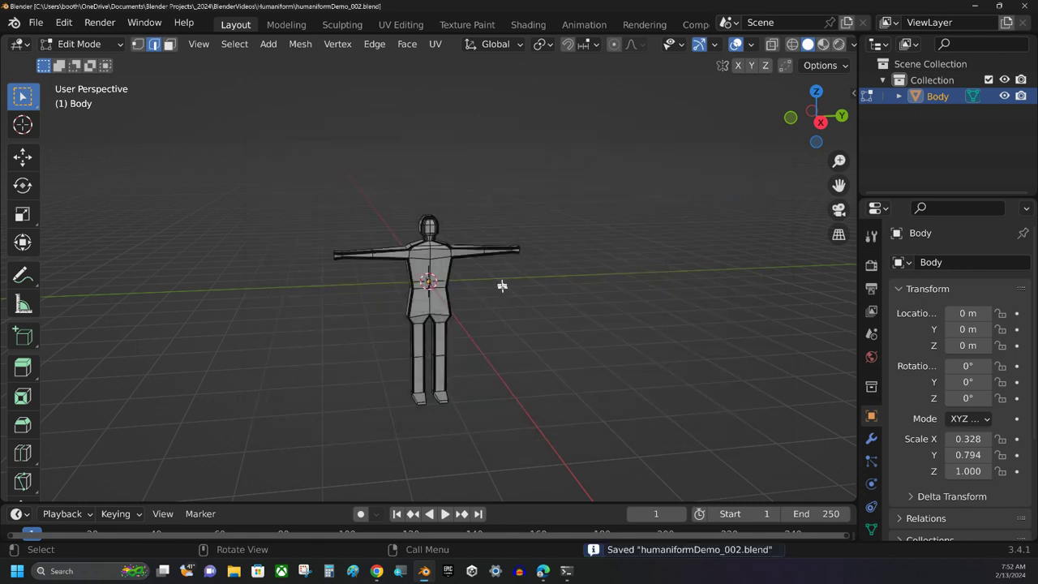
Switch the body mesh editing to face selection
scroll(502, 286, up, 3)
scroll(517, 280, down, 1)
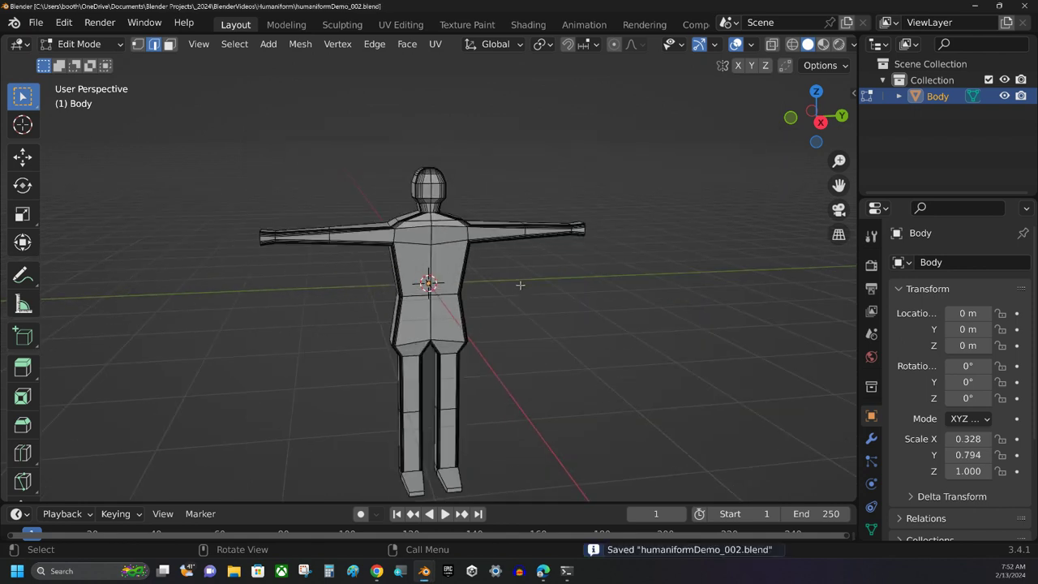
click(169, 44)
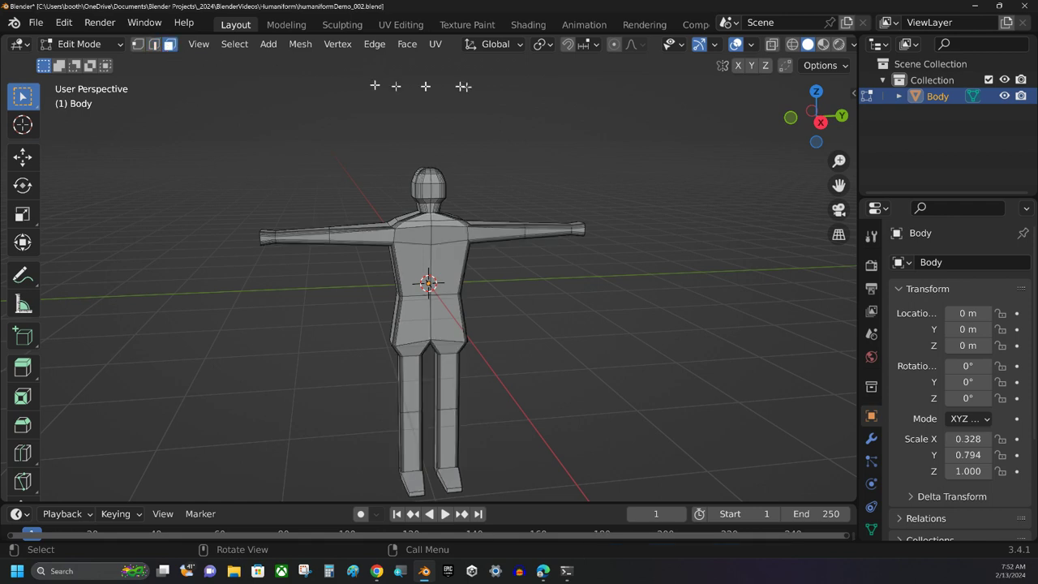
Turn on see-through display and select all faces of both forearms and hands, from the elbows outward, in the Right Orthographic view
click(773, 43)
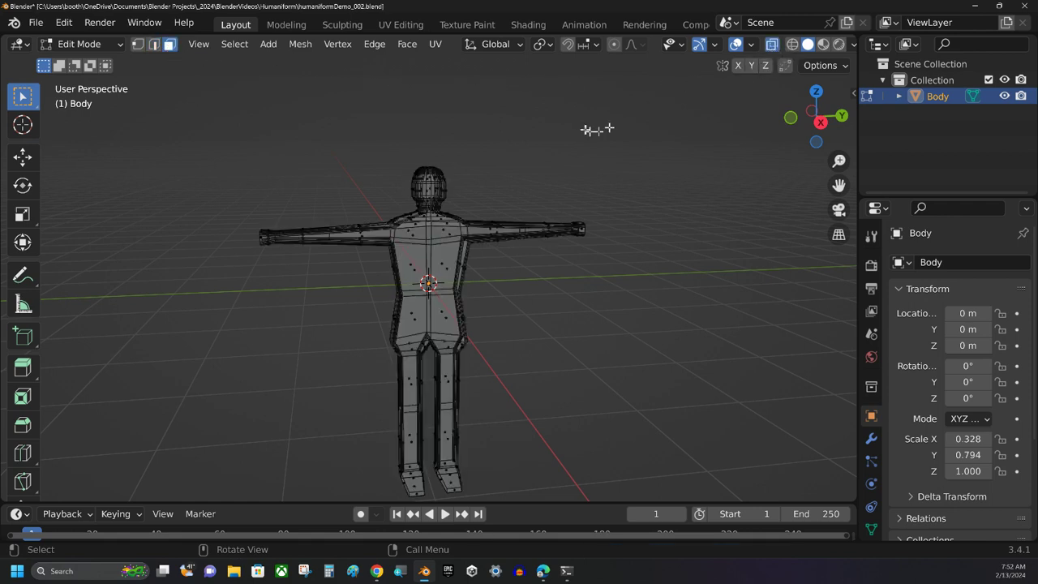
click(820, 122)
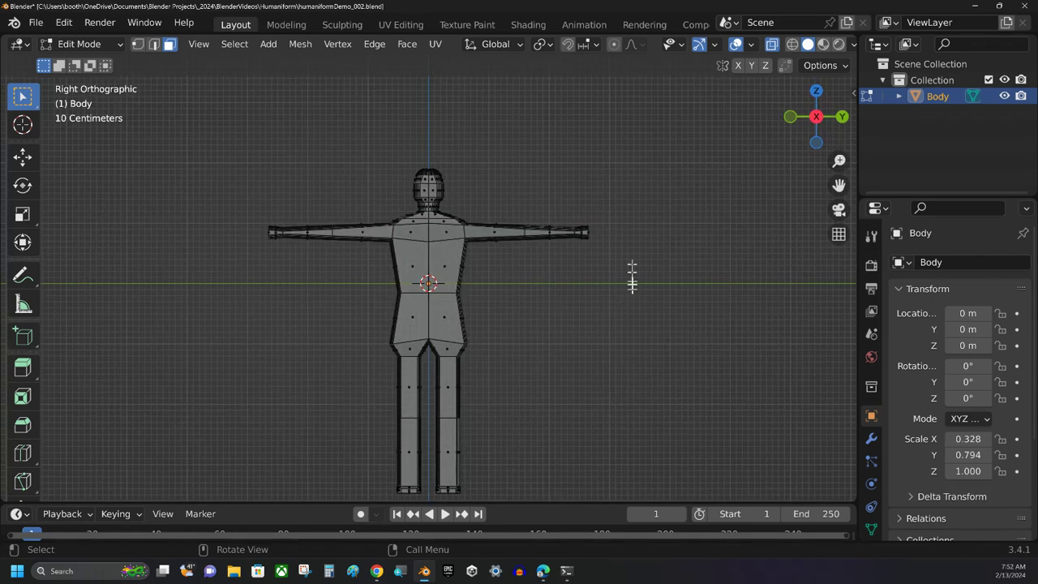
drag(637, 197, 530, 297)
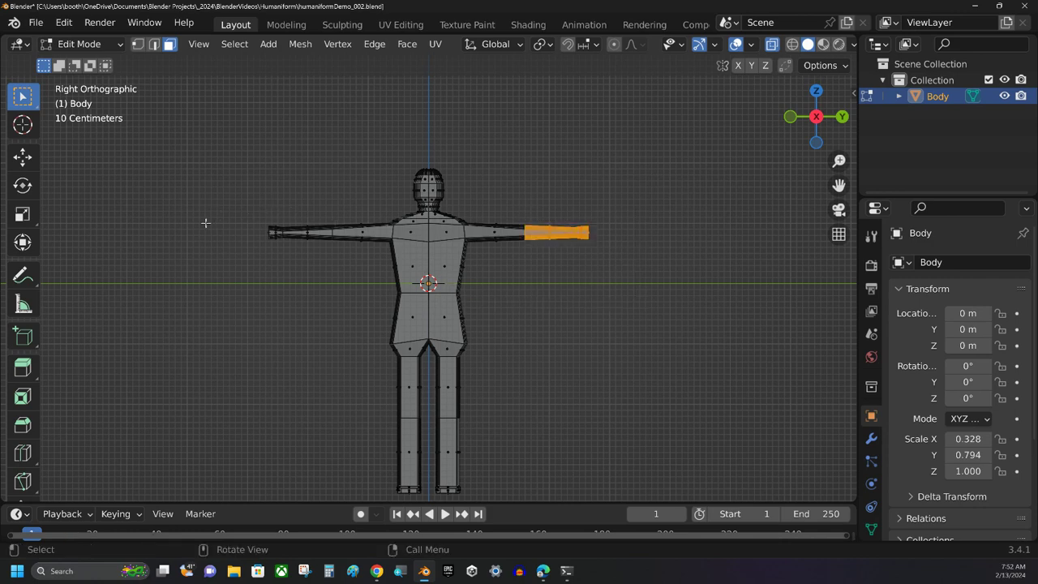
shift+drag(237, 211, 327, 276)
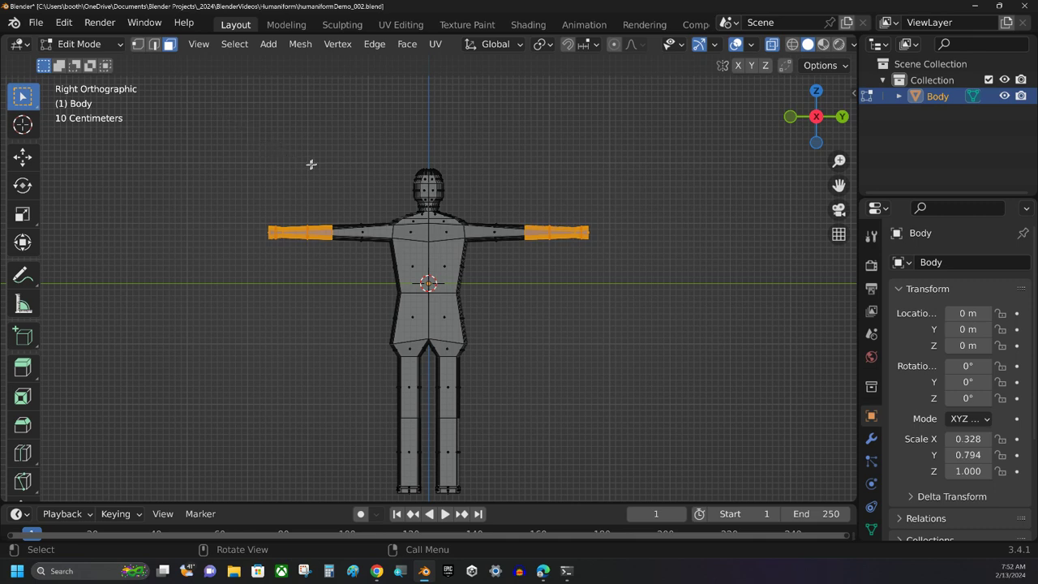
Separate the selected forearm and hand faces into their own object and rename it Arms
key(p)
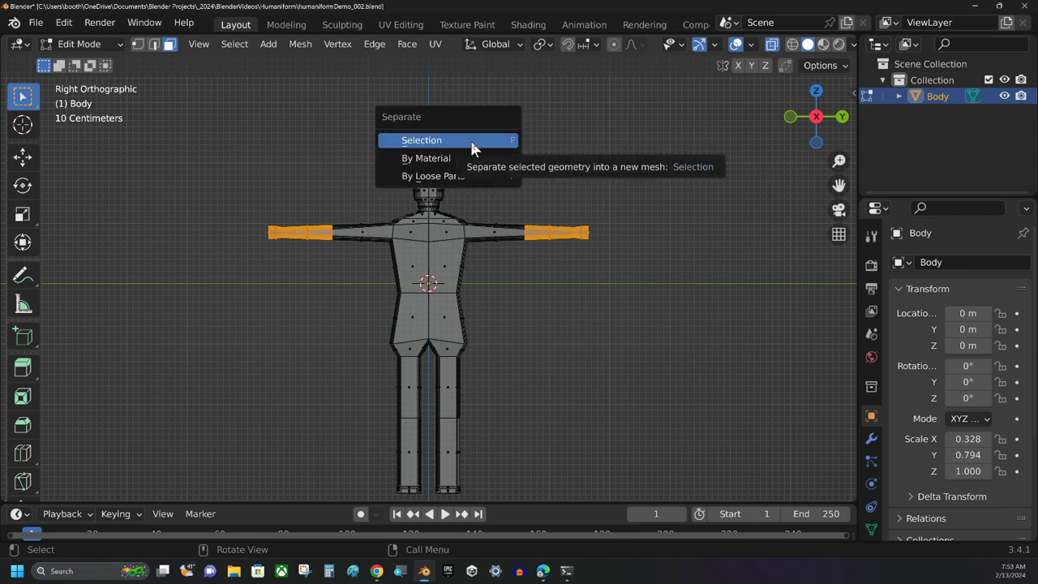
click(468, 144)
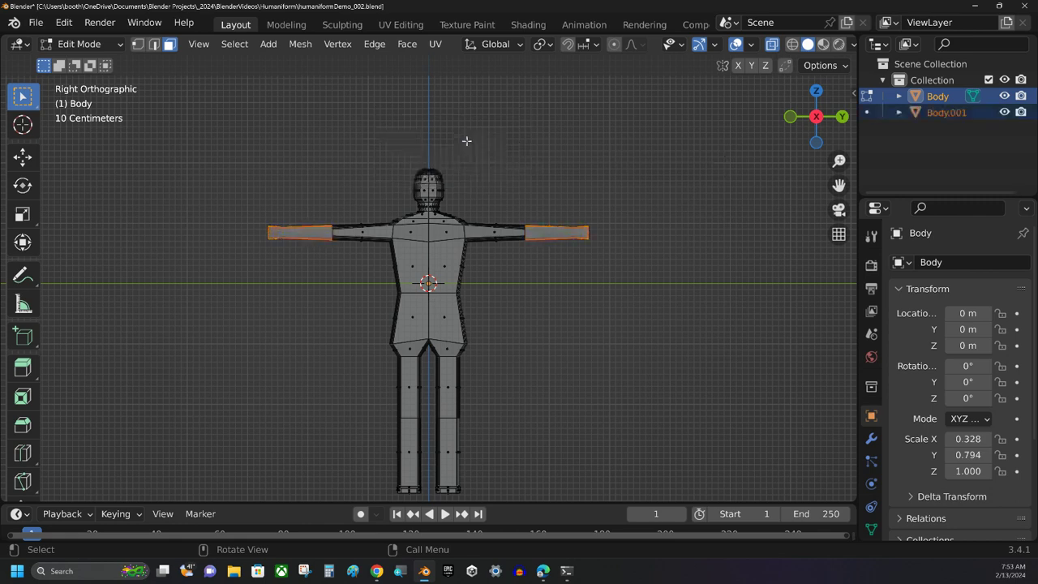
double_click(941, 114)
text(A)
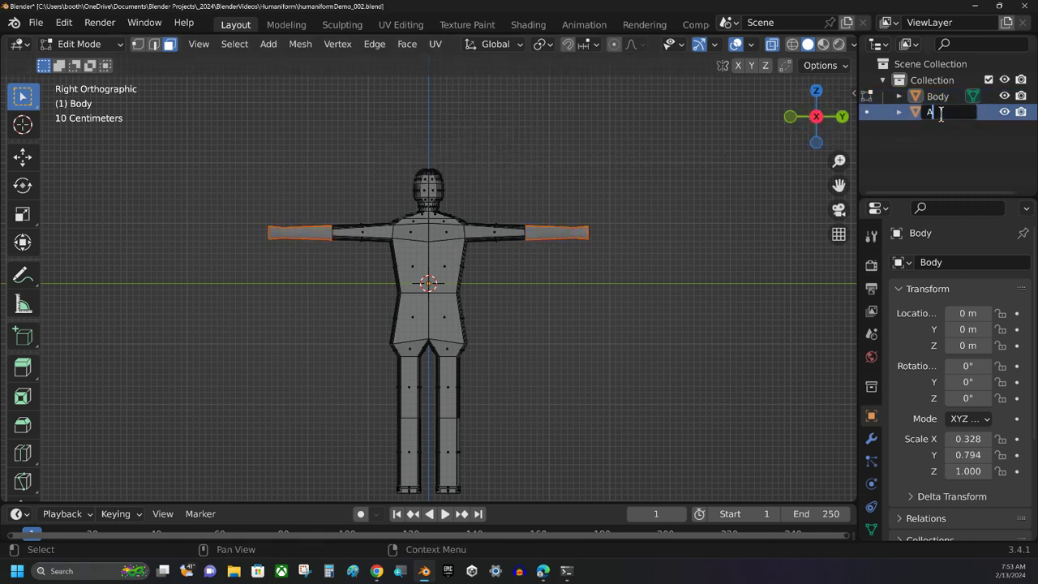
text(rms)
key(Return)
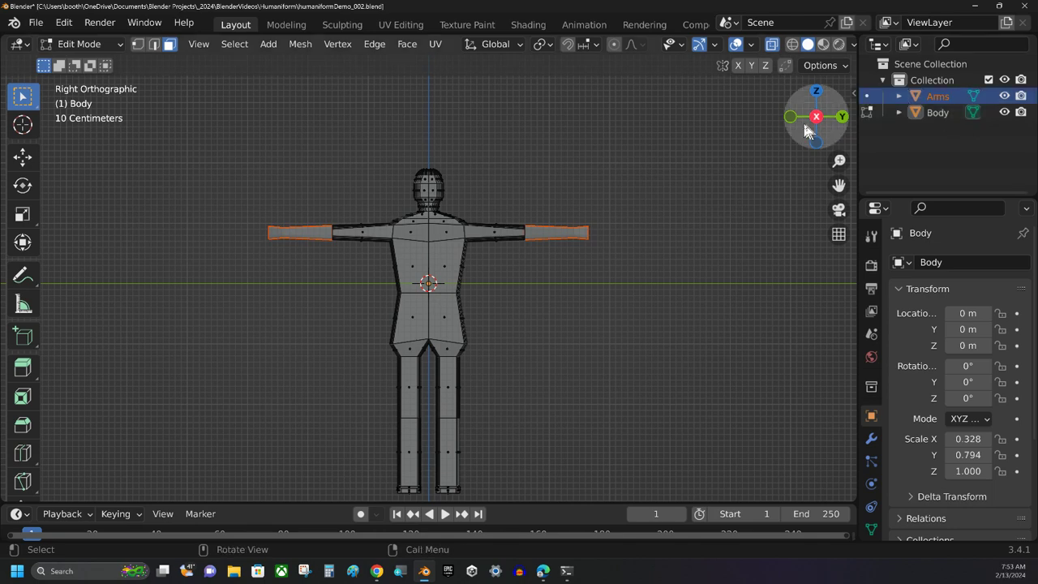
Select all the head faces above the neck through the body mesh, and turn off see-through display
drag(389, 140, 464, 206)
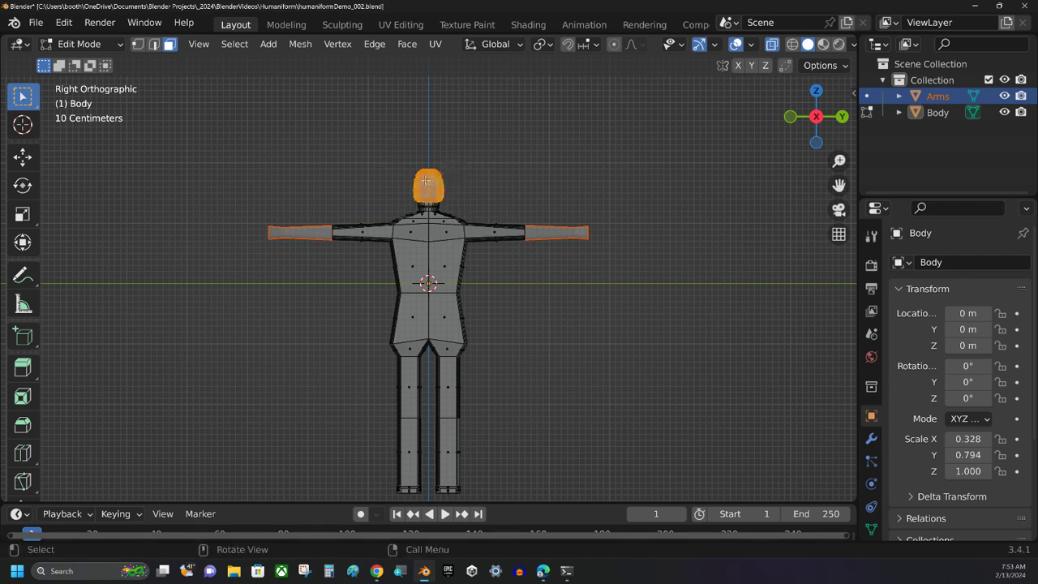
click(773, 46)
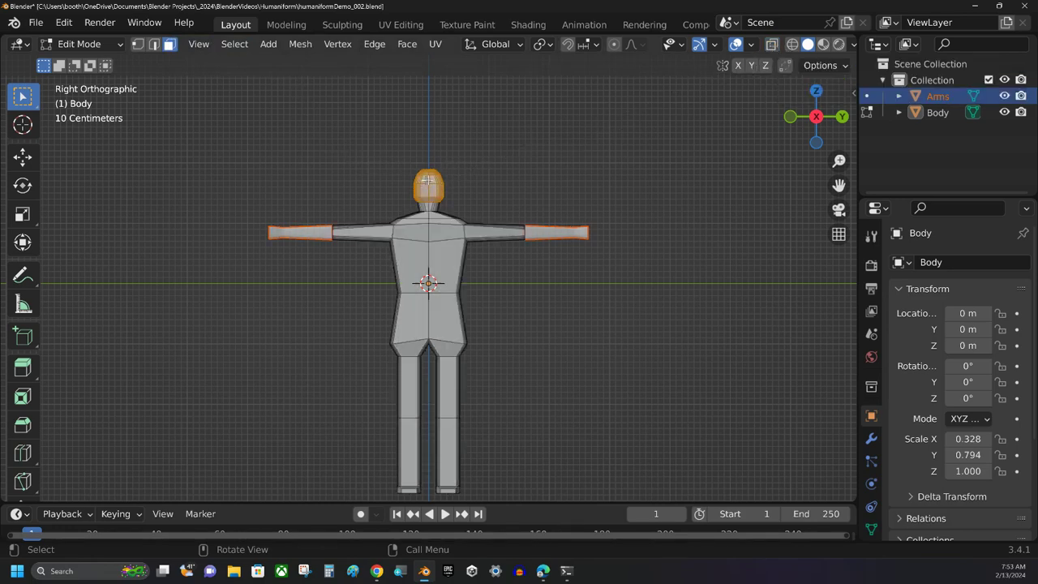
scroll(427, 179, up, 2)
key(KP_Decimal)
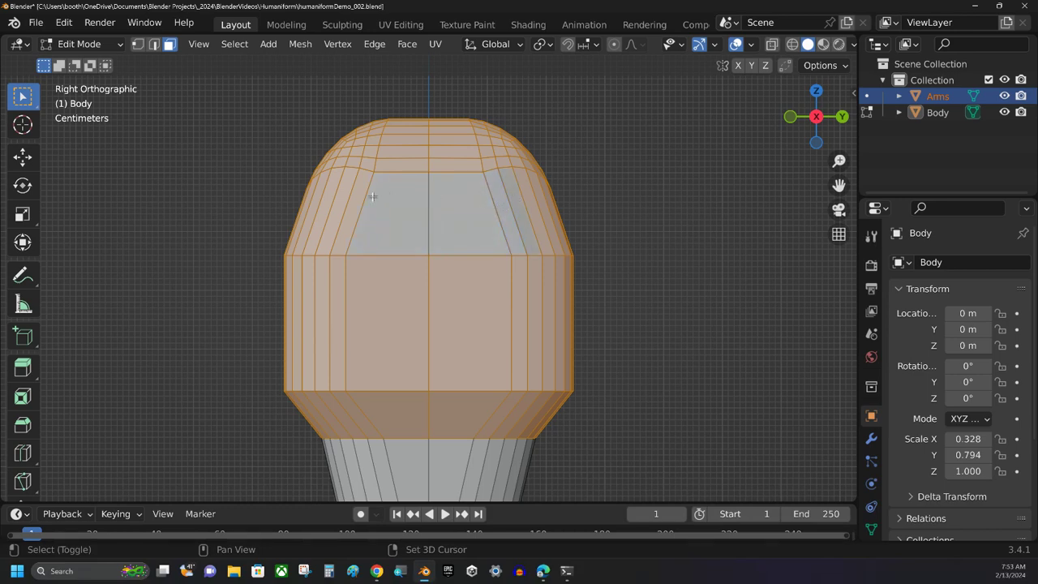
Deselect the front faces of the head that form the face, including the chin faces, keeping the crown, sides and back selected
shift+click(332, 278)
shift+click(417, 295)
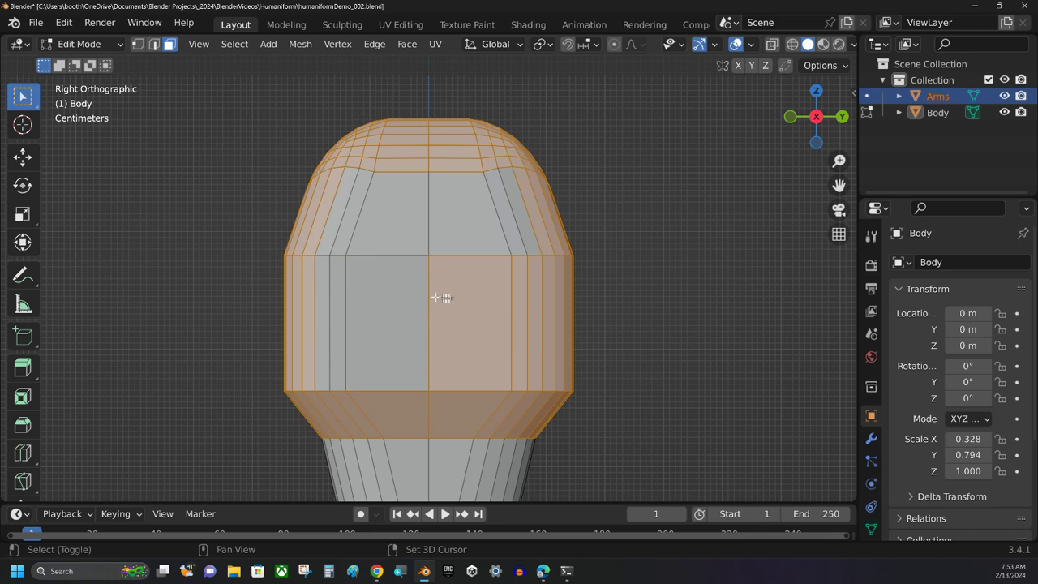
shift+click(446, 297)
shift+click(526, 297)
shift+click(535, 301)
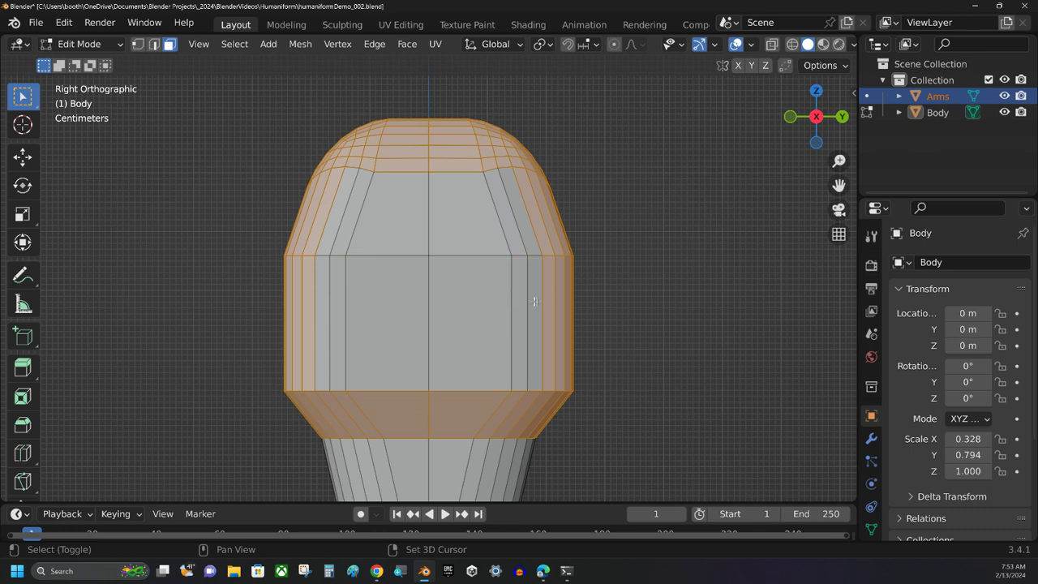
shift+click(522, 403)
shift+click(468, 406)
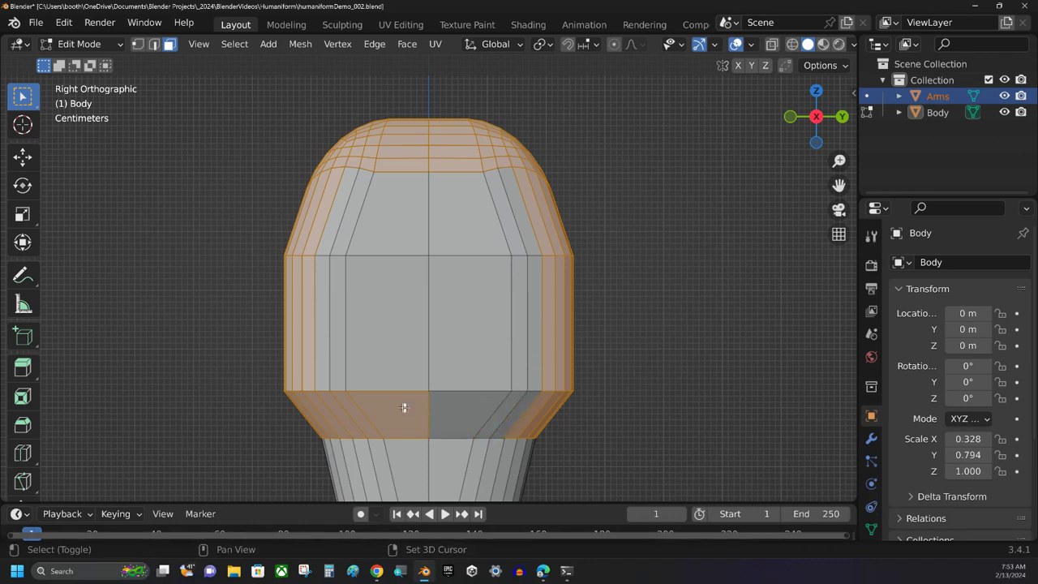
shift+click(403, 407)
shift+click(351, 408)
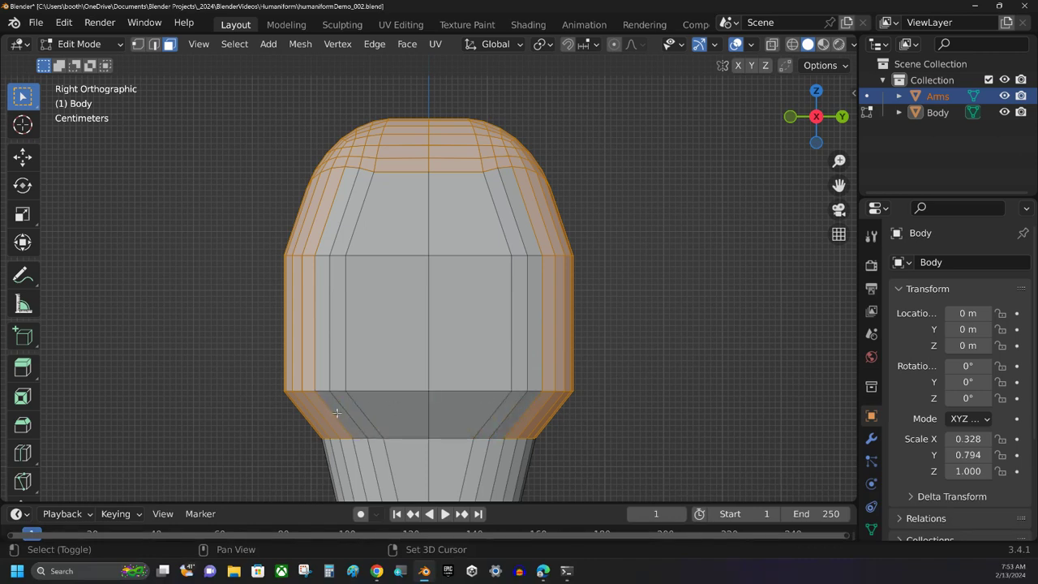
Separate the selected crown, side and back faces of the head into their own object and rename it Hair
middle_drag(633, 434, 575, 421)
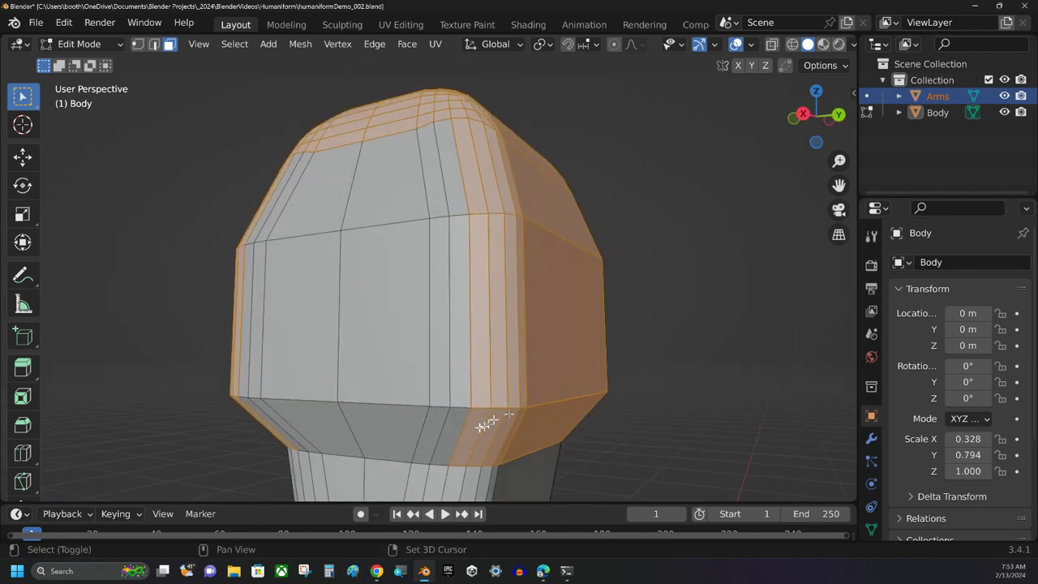
middle_drag(484, 423, 653, 410)
scroll(690, 410, down, 3)
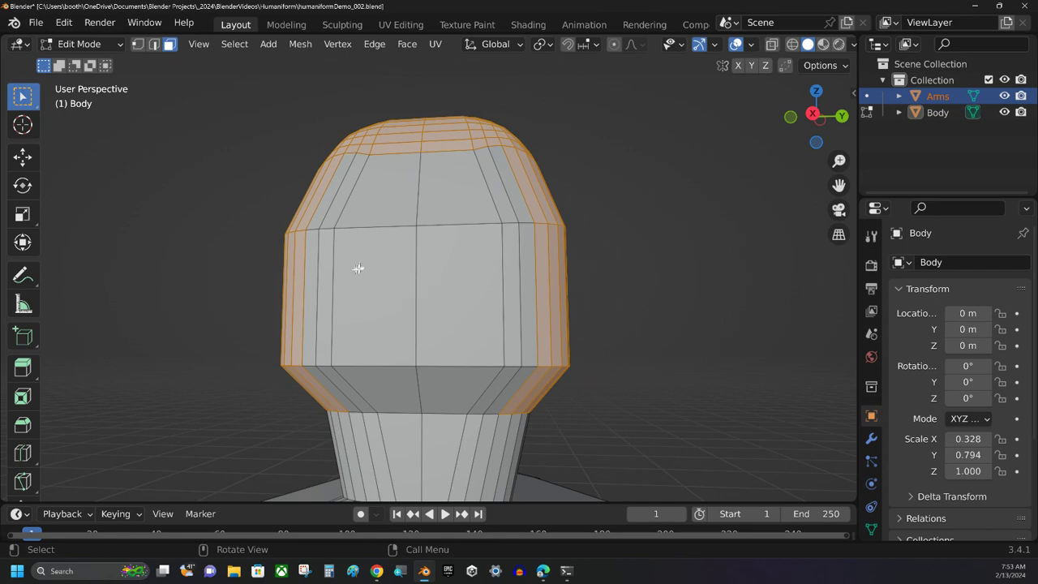
key(l)
mouse_move(341, 241)
middle_down()
mouse_move(549, 289)
mouse_move(648, 273)
mouse_move(463, 262)
mouse_move(248, 267)
mouse_move(364, 287)
mouse_move(345, 251)
middle_up()
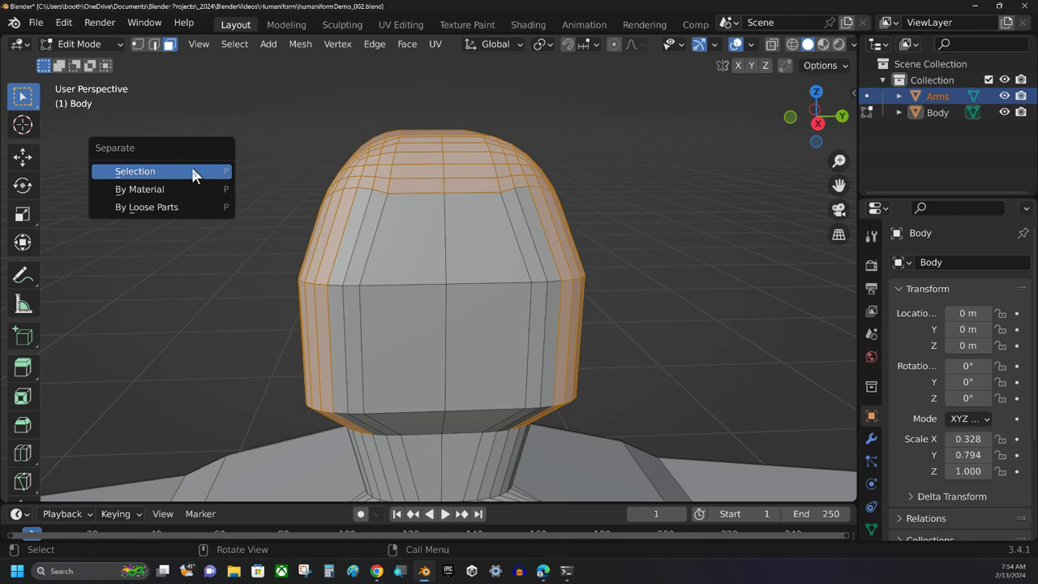
click(195, 171)
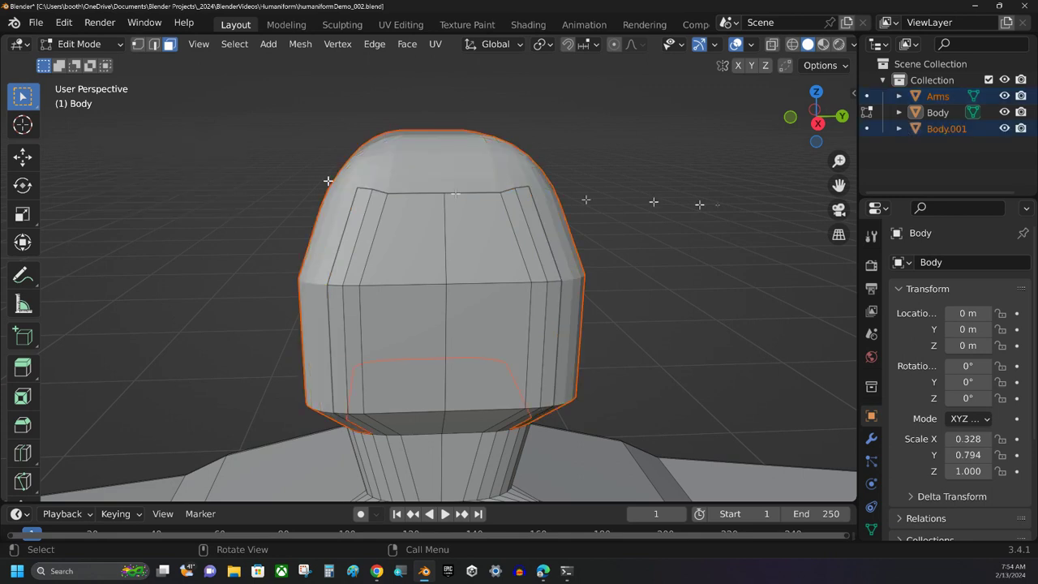
double_click(947, 129)
text(Hair)
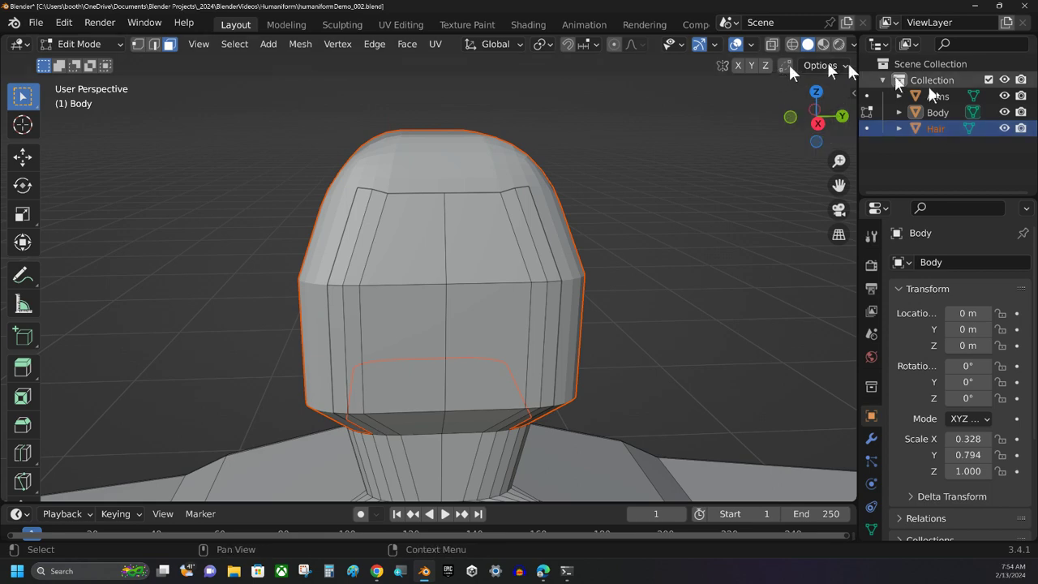
Hide the Hair and Arms objects, and select all remaining face and neck faces of the body using see-through display
click(1004, 129)
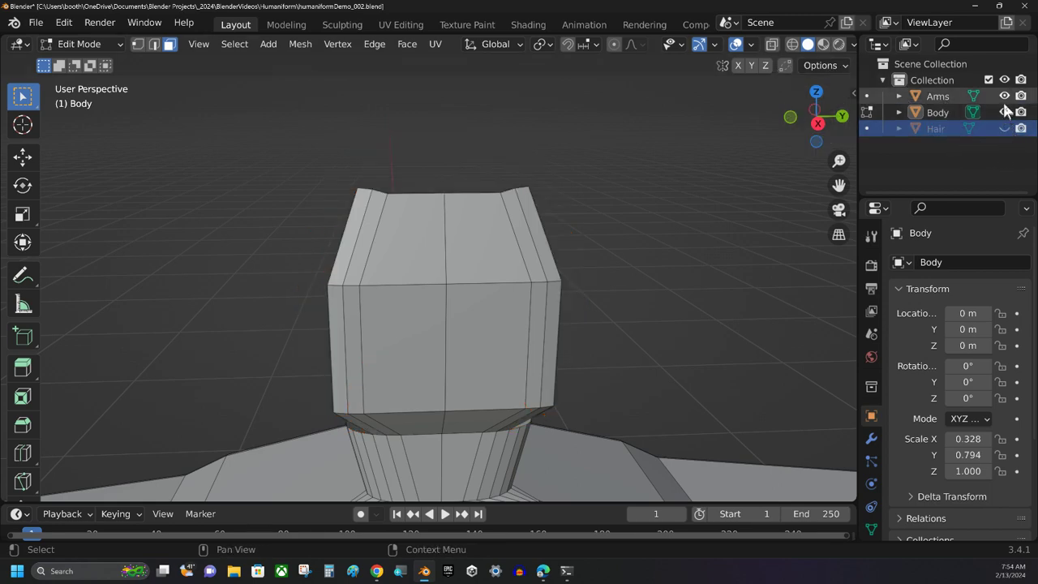
click(1004, 97)
middle_drag(697, 202, 770, 162)
click(831, 116)
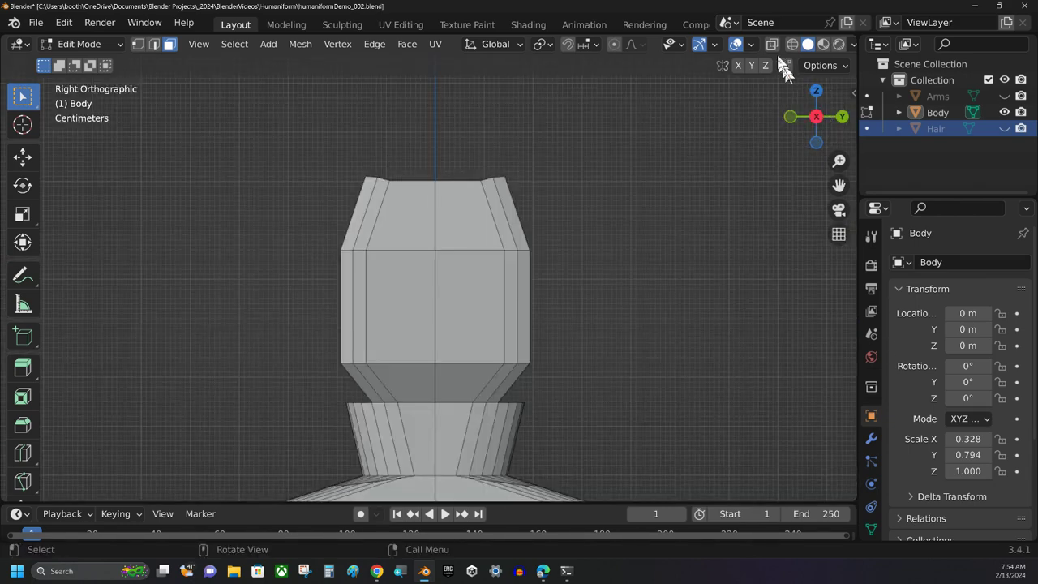
drag(209, 136, 602, 460)
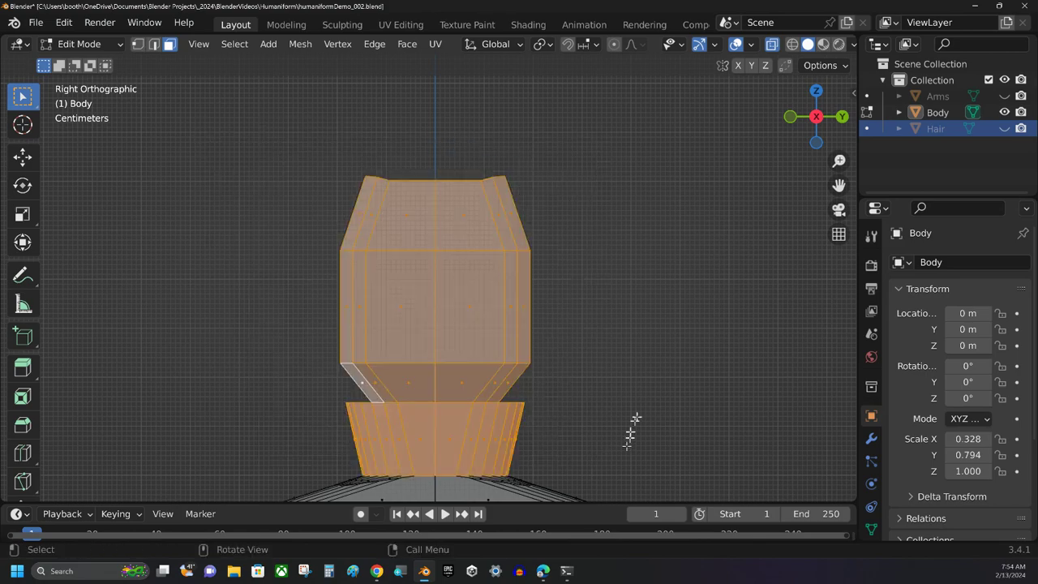
middle_drag(630, 343, 663, 337)
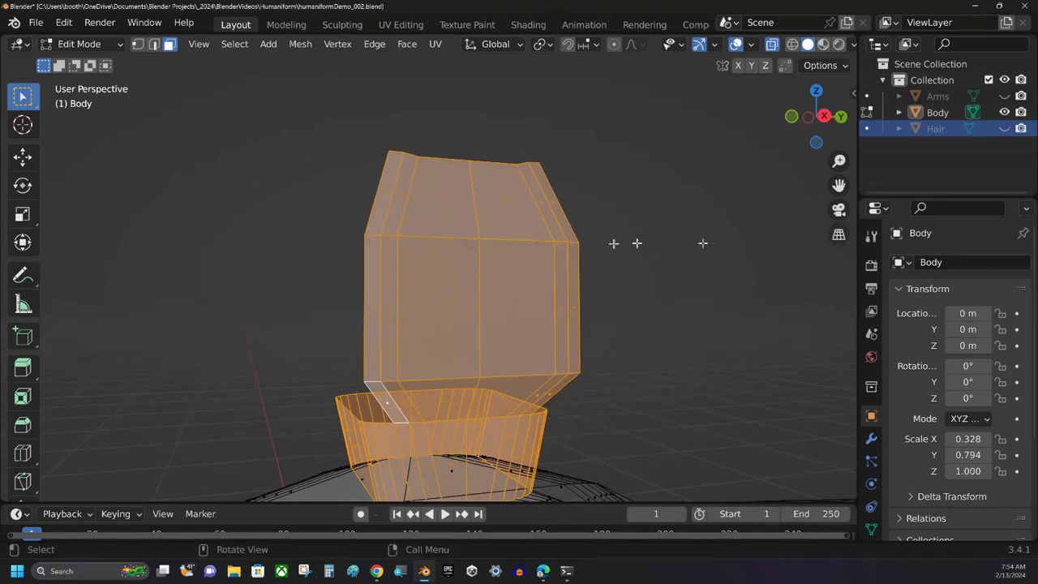
Separate the selected face and neck faces into an object named Face, and hide it
key(p)
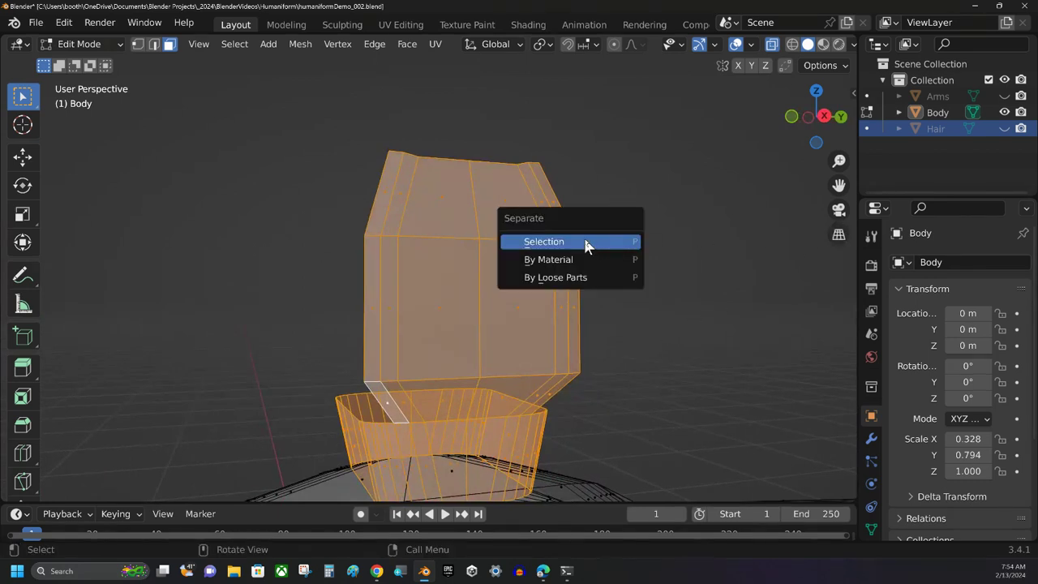
click(585, 242)
double_click(941, 130)
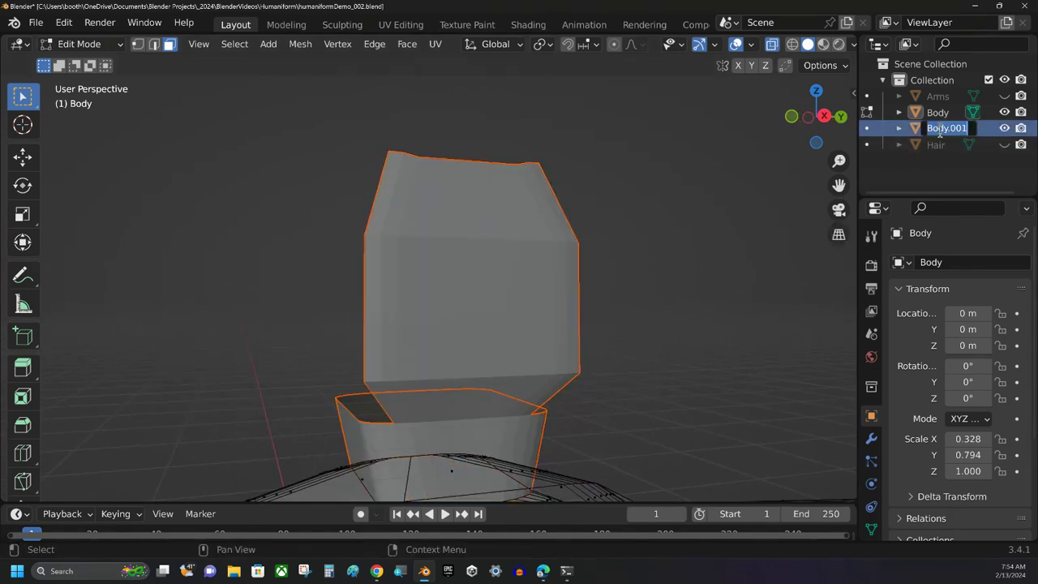
text(Face)
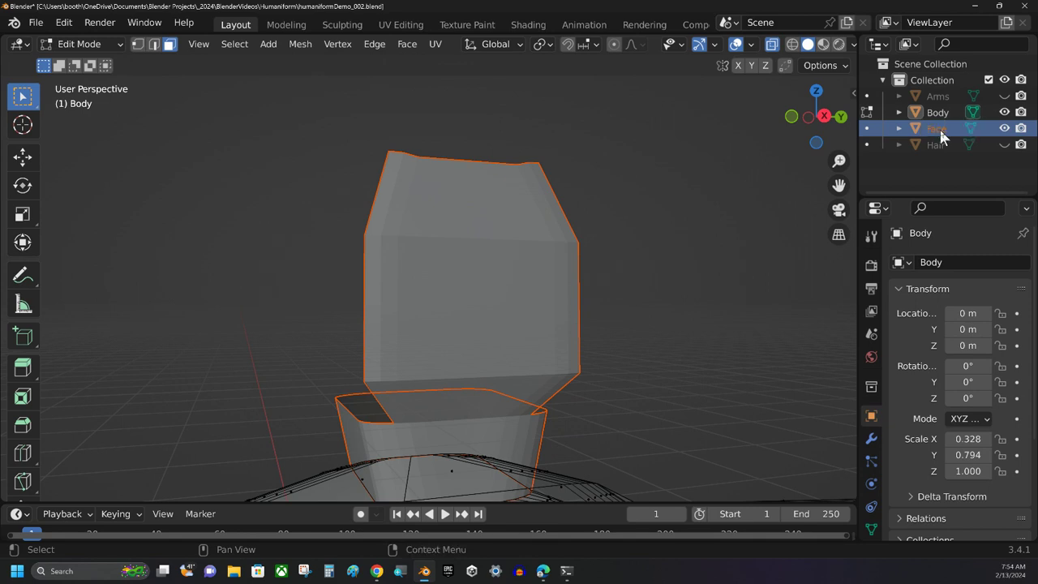
click(1004, 128)
Add one loop cut around the hips between the waist and crotch, and move it about 0.088 m down along Z
middle_drag(688, 206, 629, 244)
scroll(626, 255, down, 3)
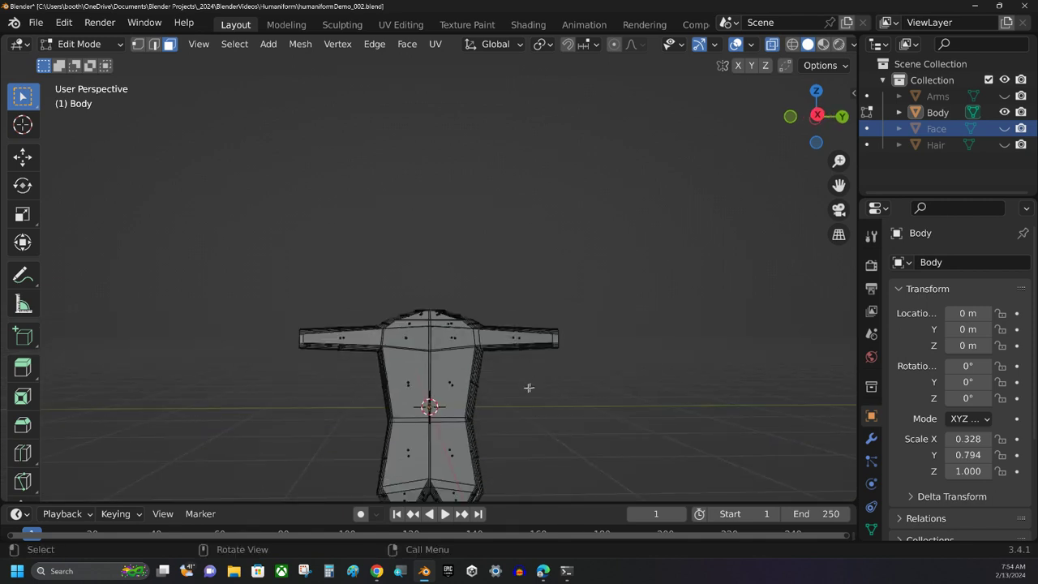
click(817, 116)
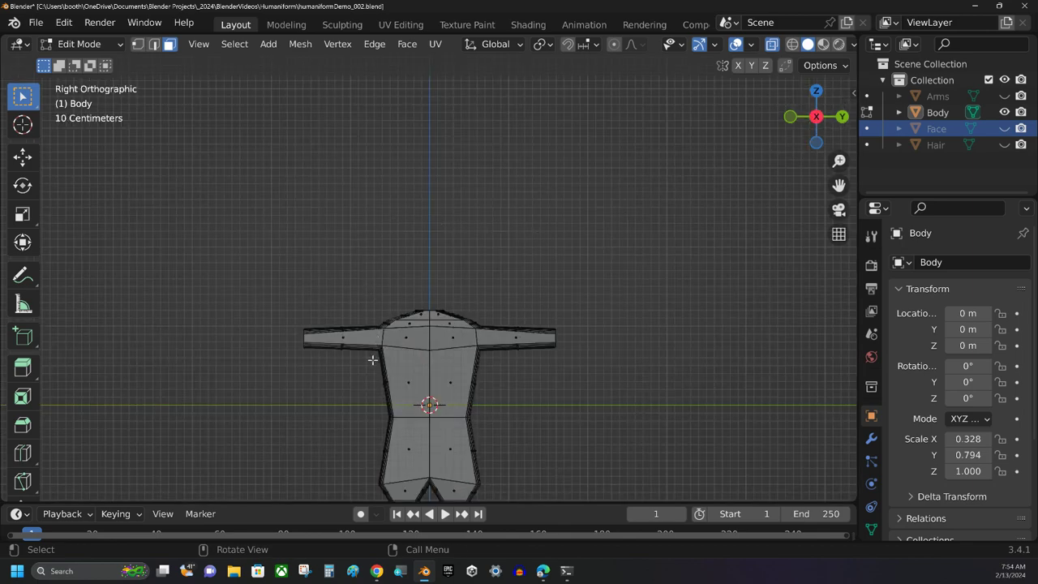
shift+middle_drag(365, 366, 343, 264)
scroll(353, 264, up, 2)
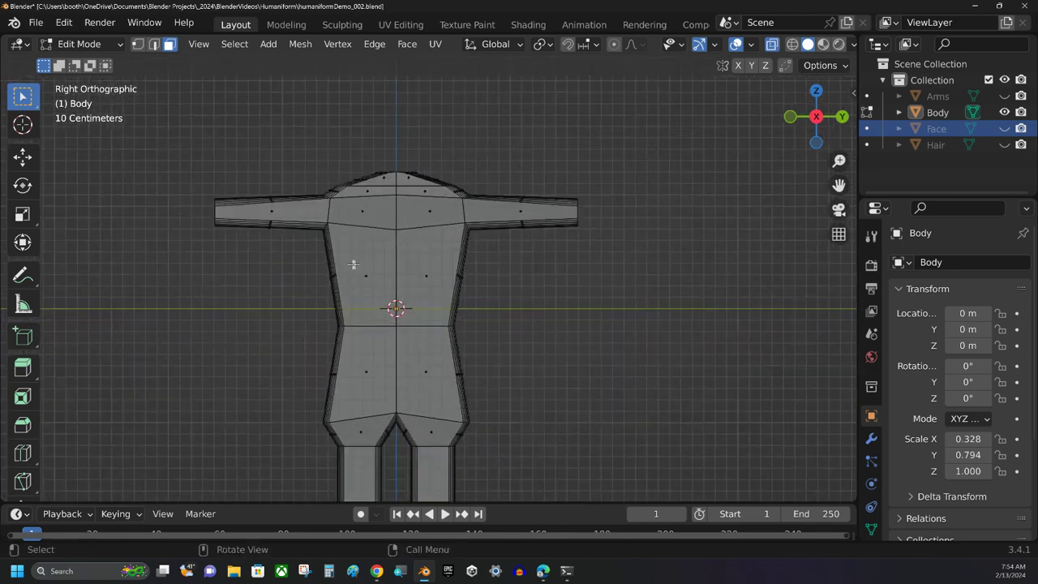
scroll(353, 264, up, 1)
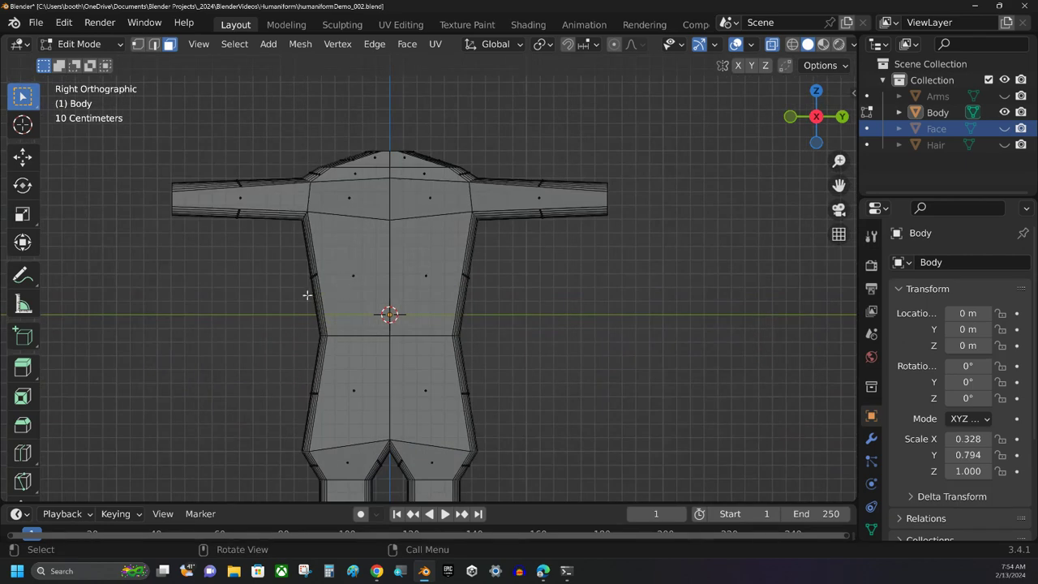
middle_drag(273, 379, 298, 365)
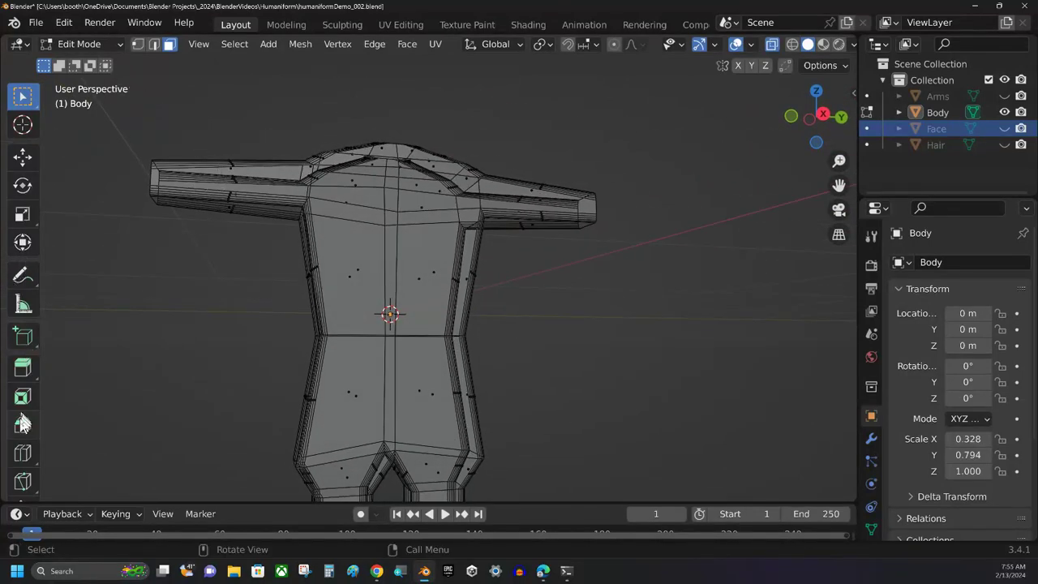
click(22, 452)
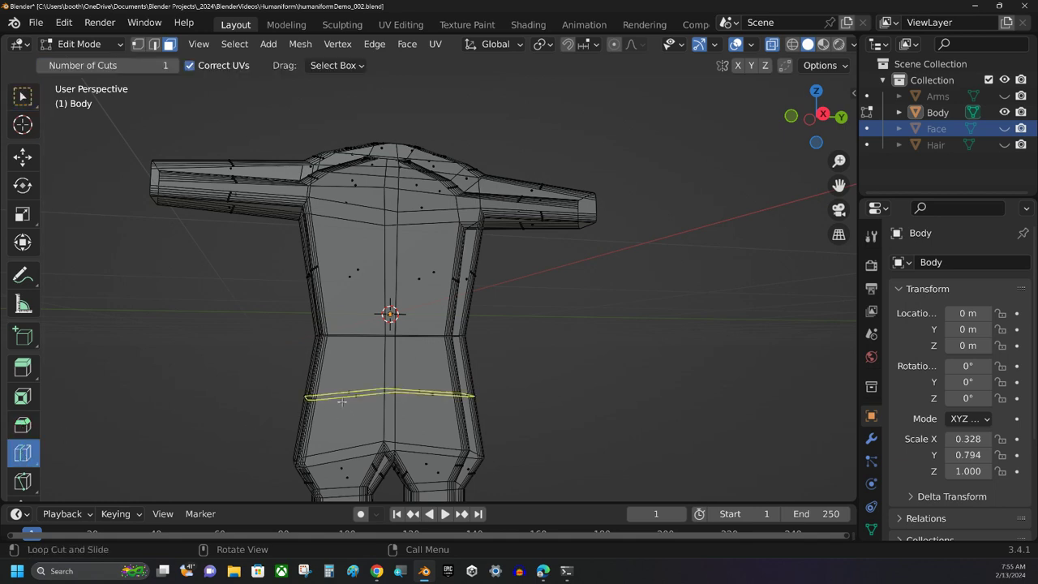
click(341, 401)
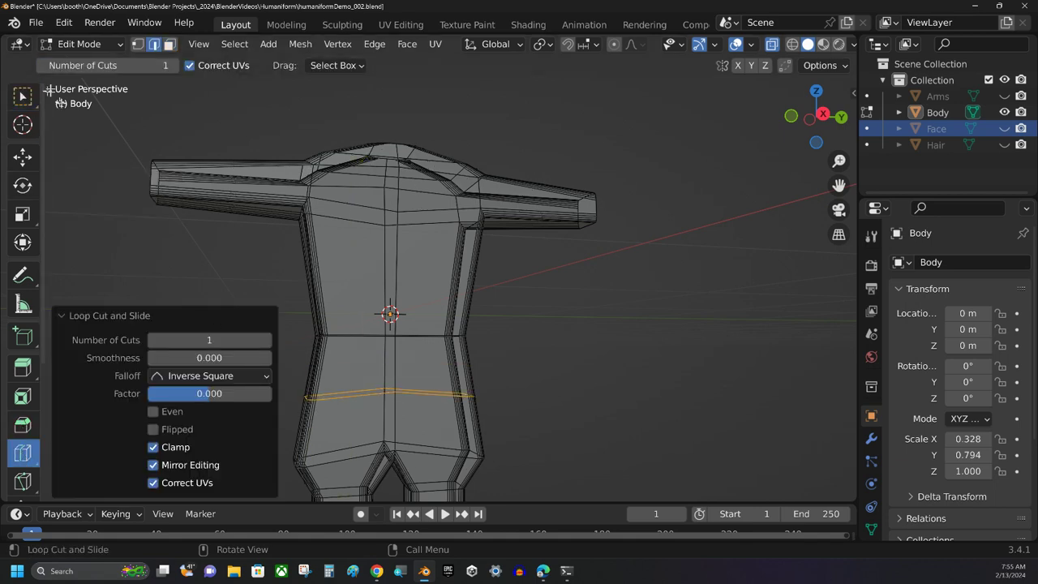
click(23, 158)
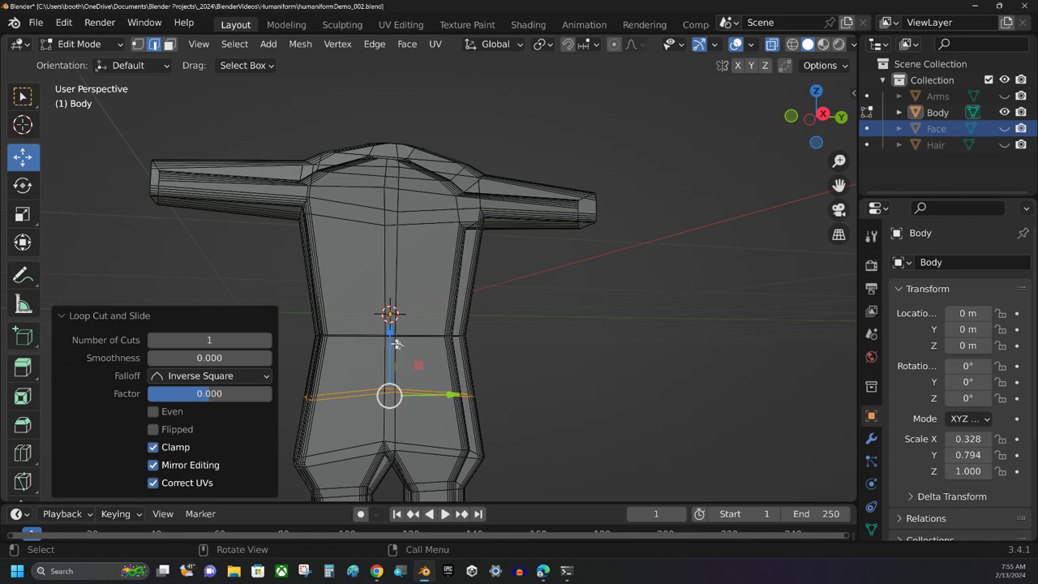
drag(390, 344, 389, 360)
mouse_move(631, 364)
middle_down()
mouse_move(494, 348)
mouse_move(477, 365)
mouse_move(610, 365)
middle_up()
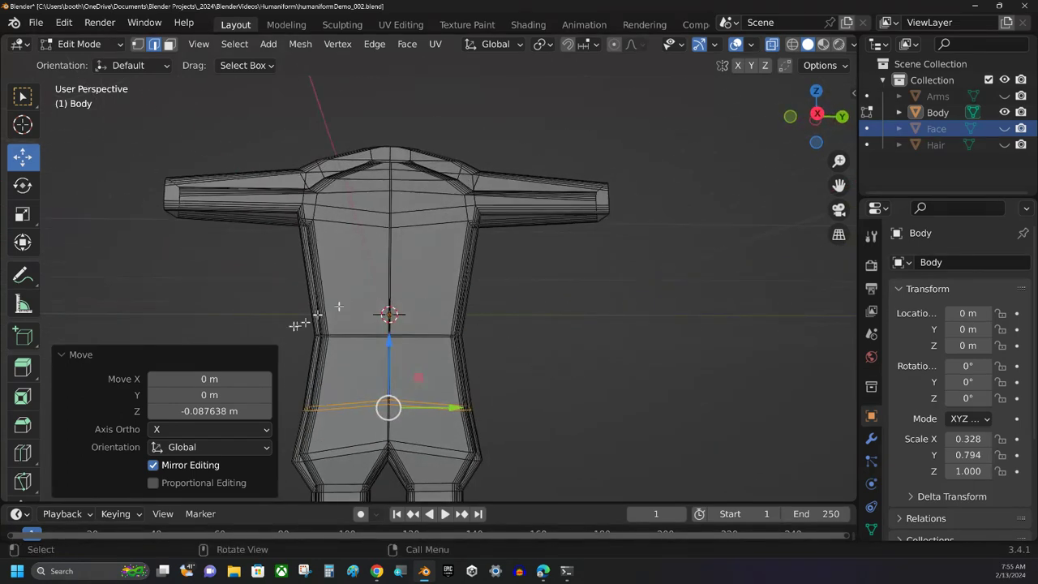
Select all body faces above the new hip loop cut, front and back, including the sleeves, in face select mode
click(817, 116)
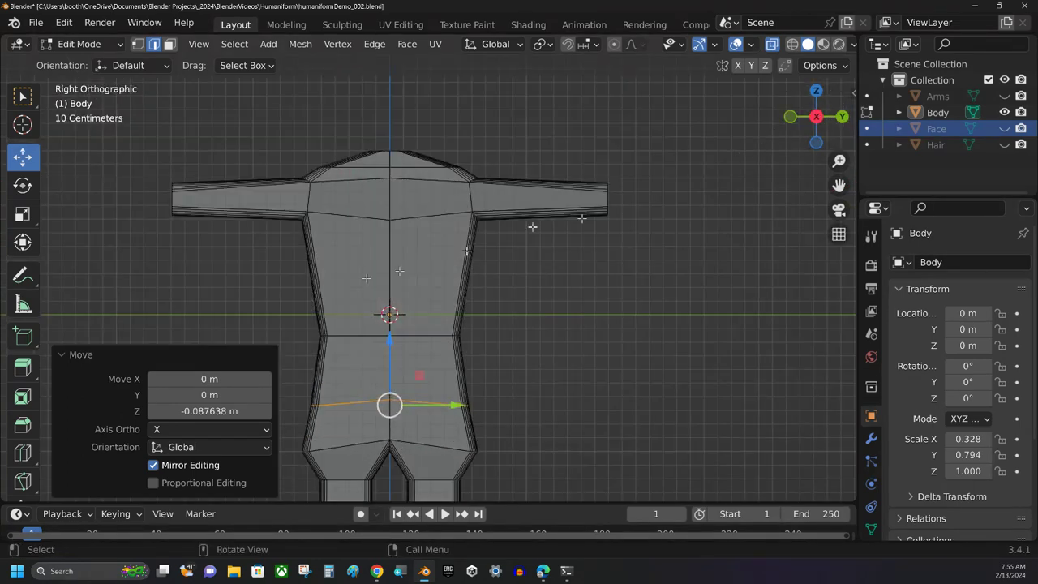
click(169, 43)
drag(154, 126, 673, 394)
middle_drag(674, 394, 700, 378)
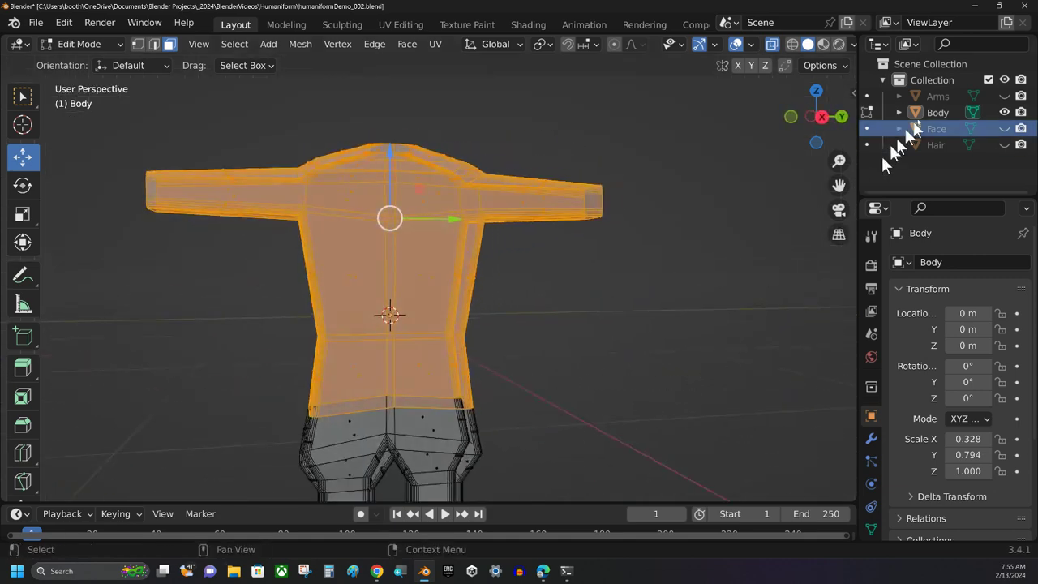
Separate the selected upper-body faces into an object named Torso, and hide it
key(p)
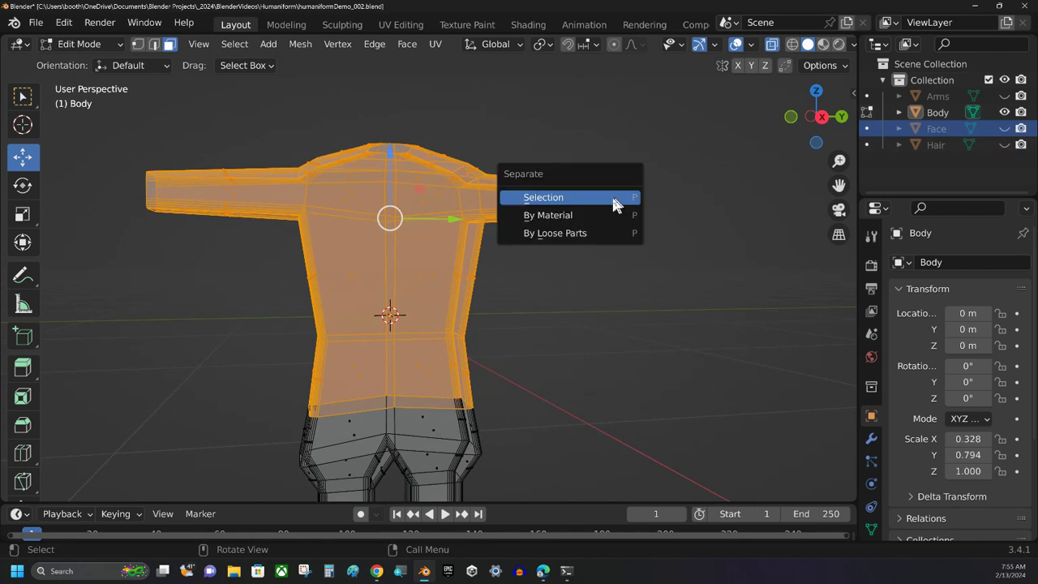
click(567, 198)
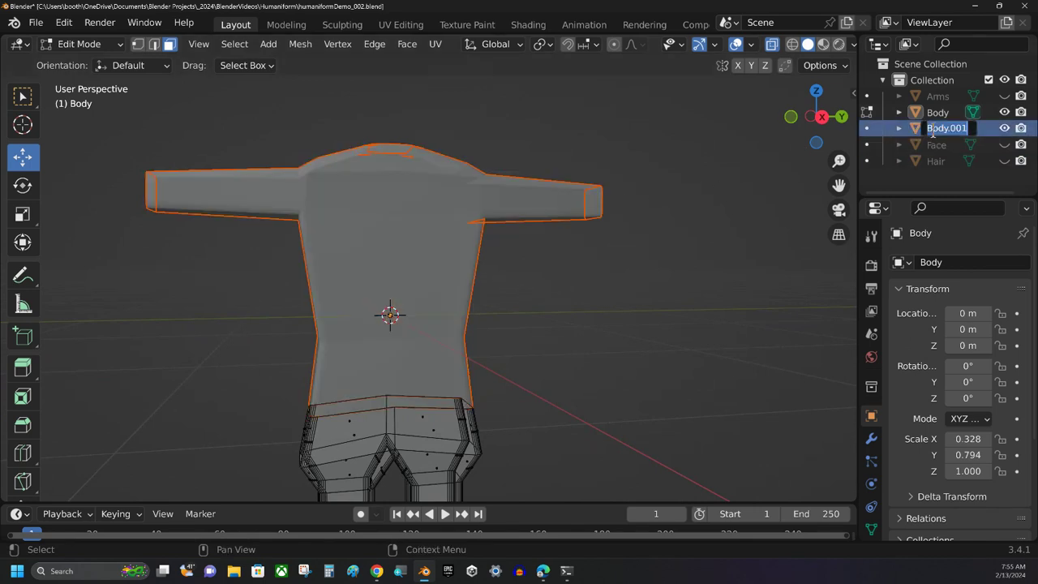
text(T)
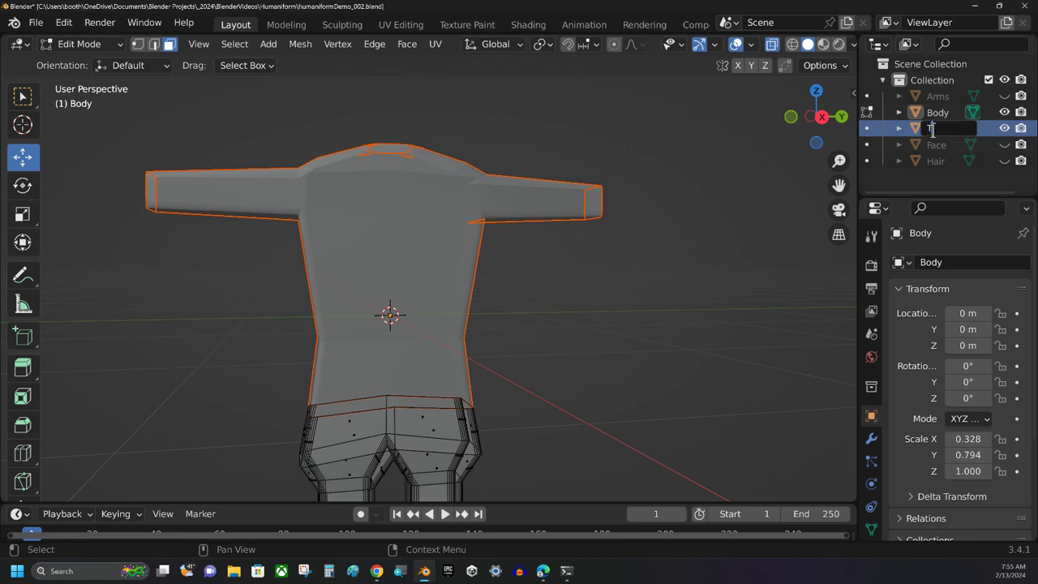
text(orso)
key(Return)
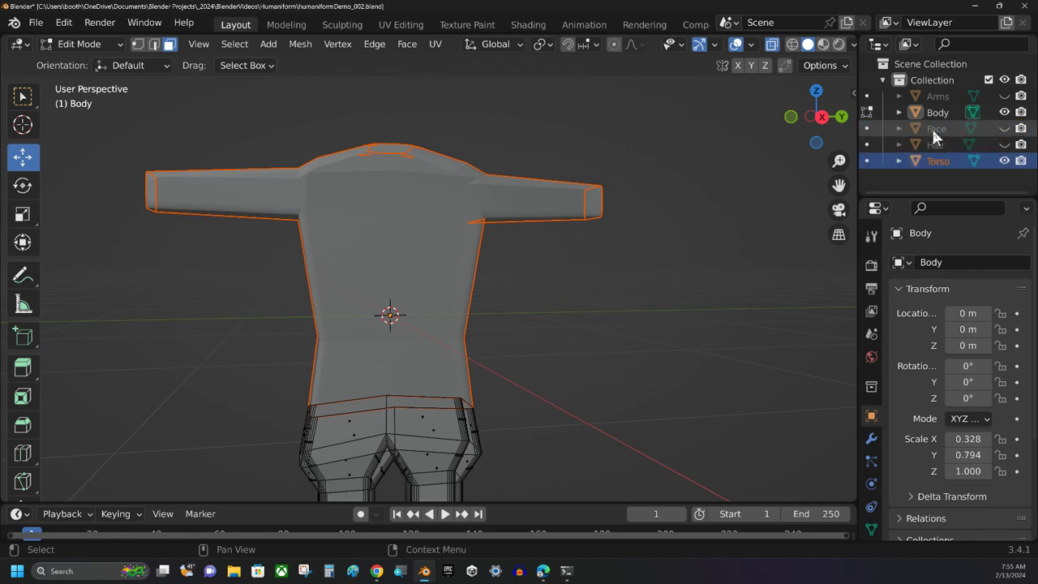
click(1003, 160)
Add one loop cut around the lower leg on the negative Y side and move it about 0.368 m down, above the ankle
middle_drag(563, 270, 540, 339)
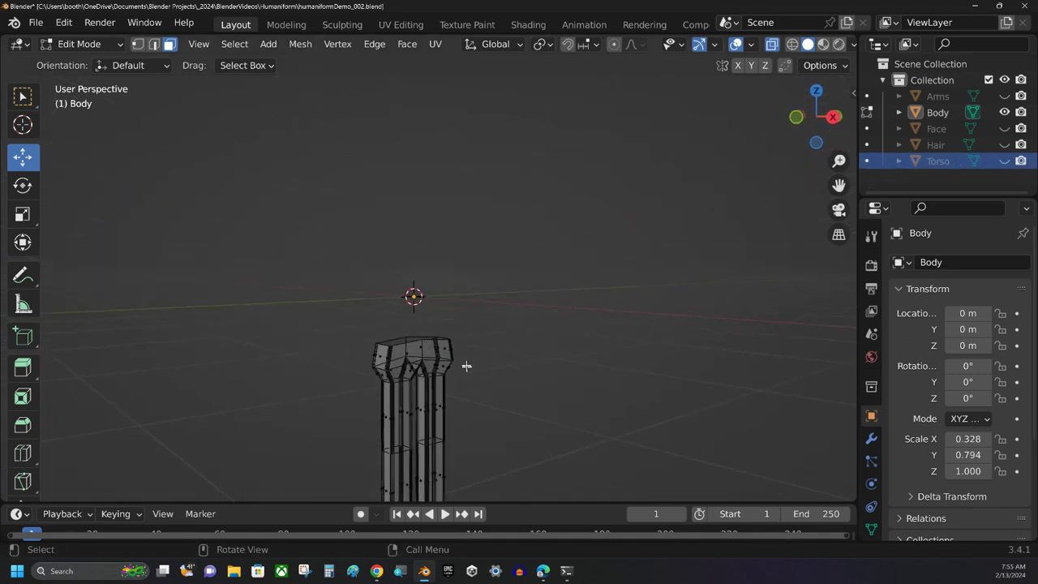
middle_drag(466, 366, 455, 216)
scroll(468, 294, up, 2)
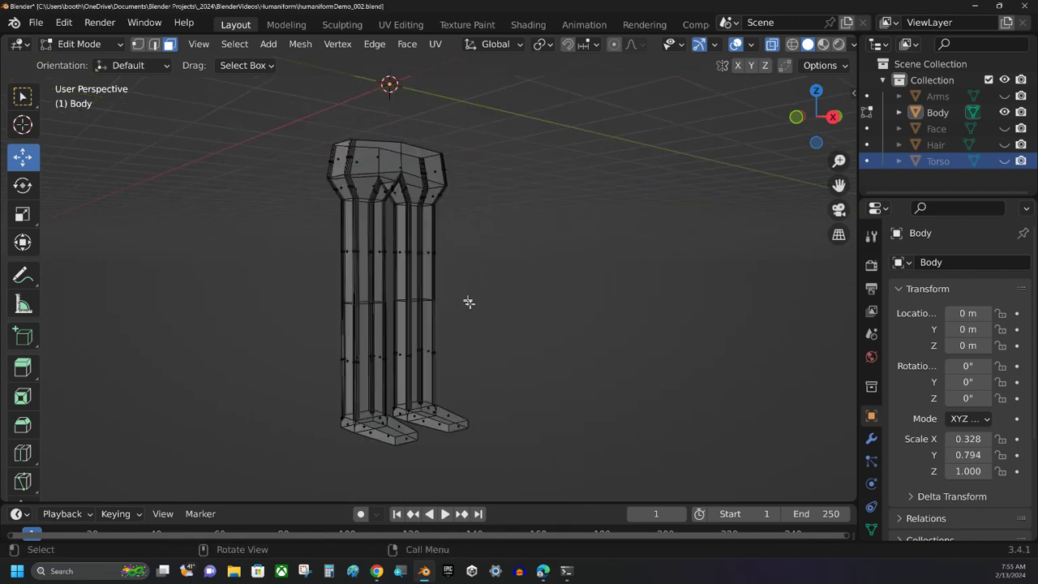
scroll(469, 302, up, 1)
middle_drag(468, 302, 438, 400)
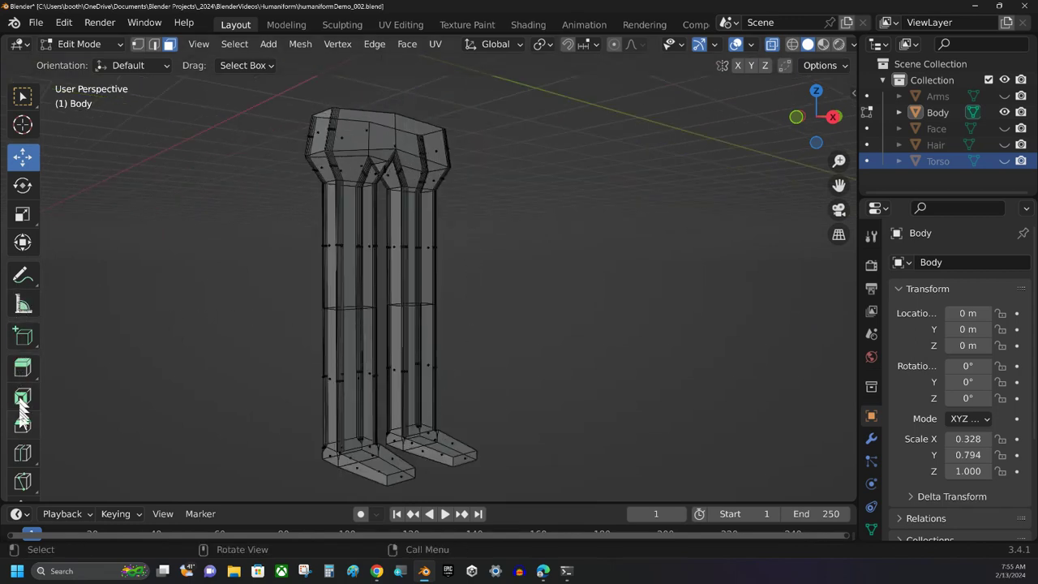
click(22, 453)
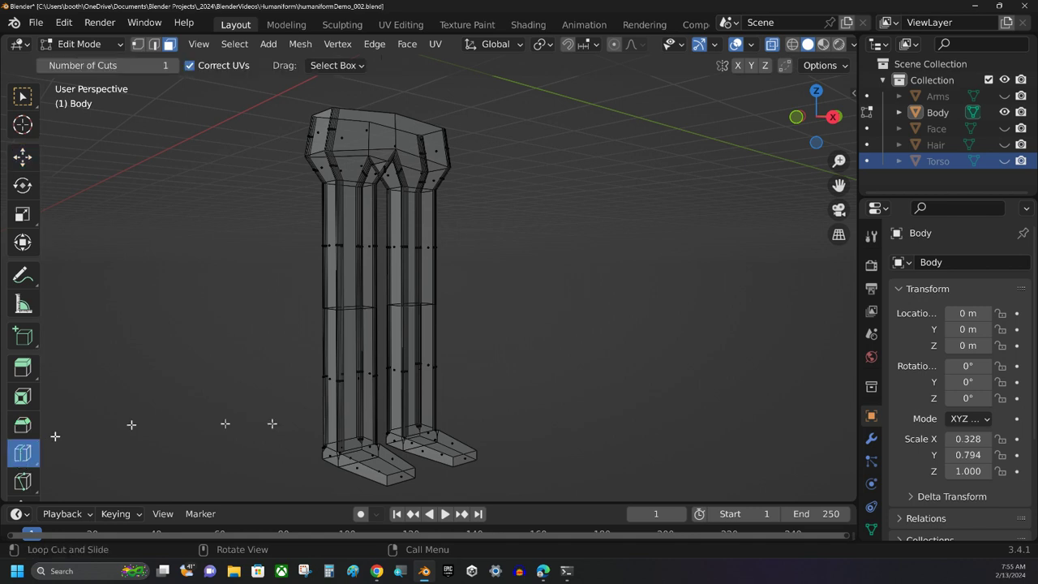
click(357, 382)
click(22, 157)
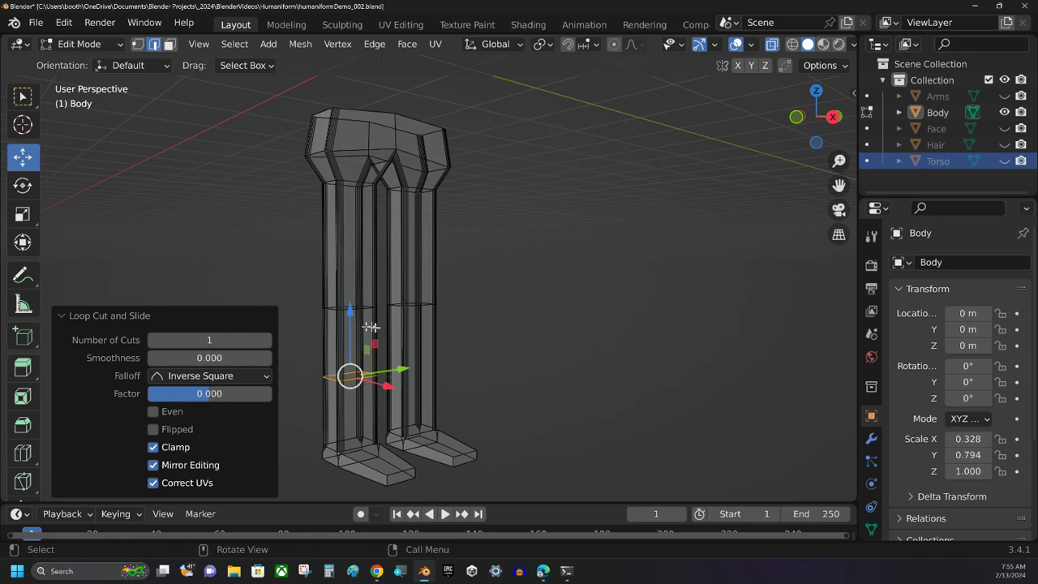
drag(349, 326, 345, 375)
middle_drag(528, 367, 555, 328)
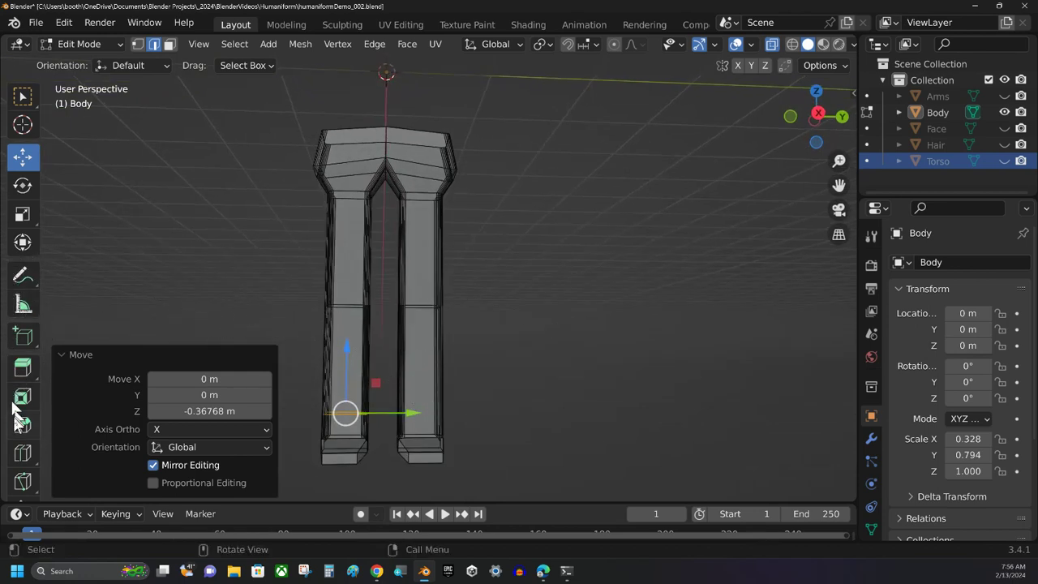
Add a matching loop cut around the other lower leg, move it about 0.365 m down, and compare both cuts' heights
click(22, 456)
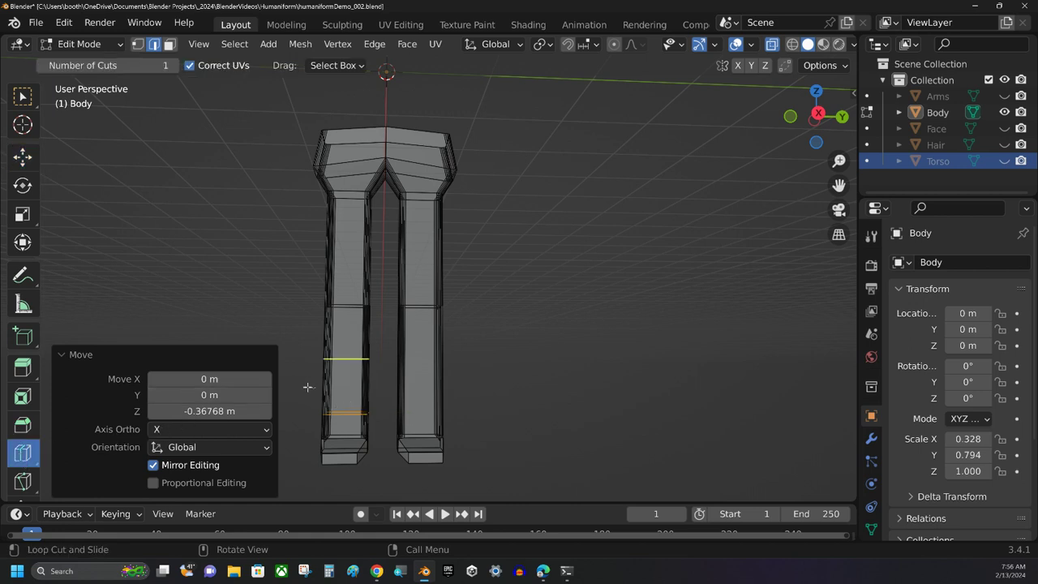
click(424, 414)
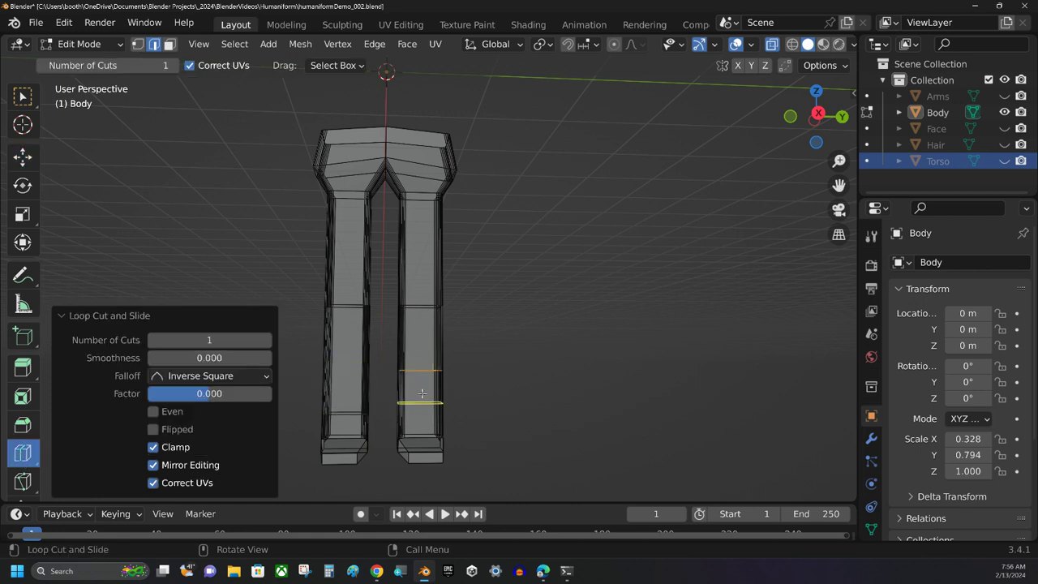
click(23, 158)
drag(421, 323, 408, 370)
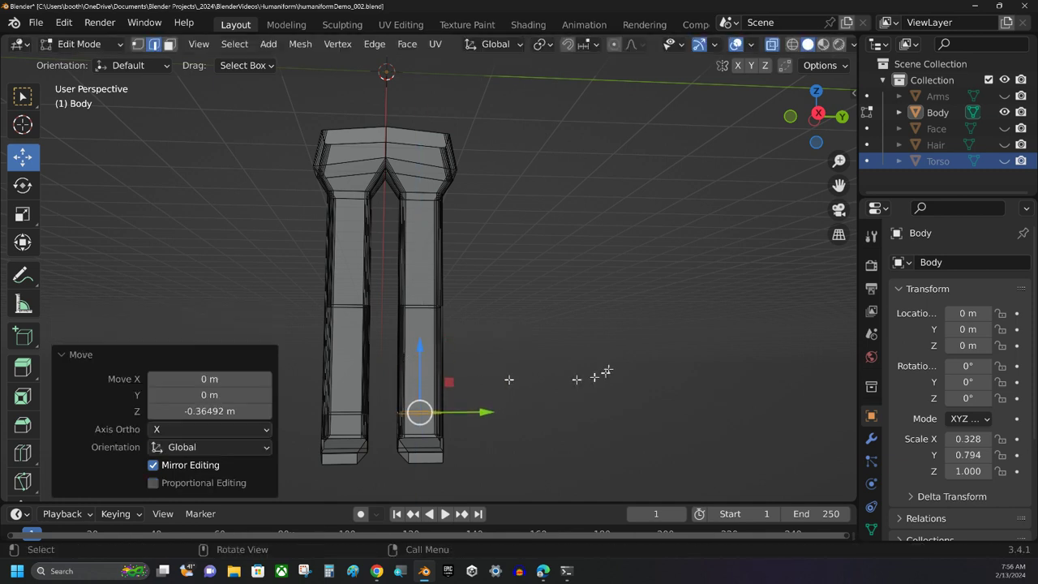
click(819, 113)
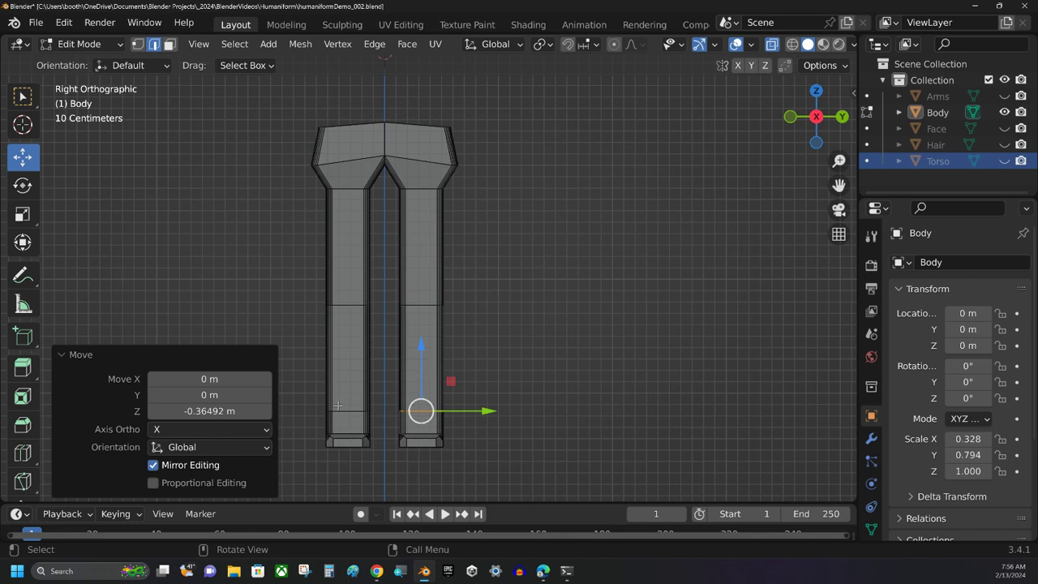
key(KP_Decimal)
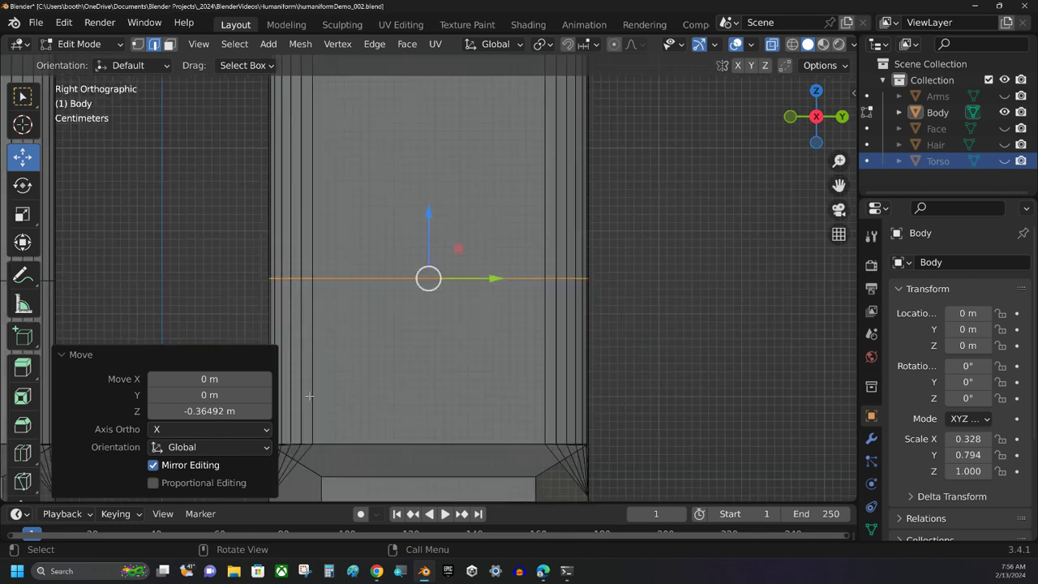
shift+middle_drag(398, 349, 730, 355)
scroll(722, 357, down, 5)
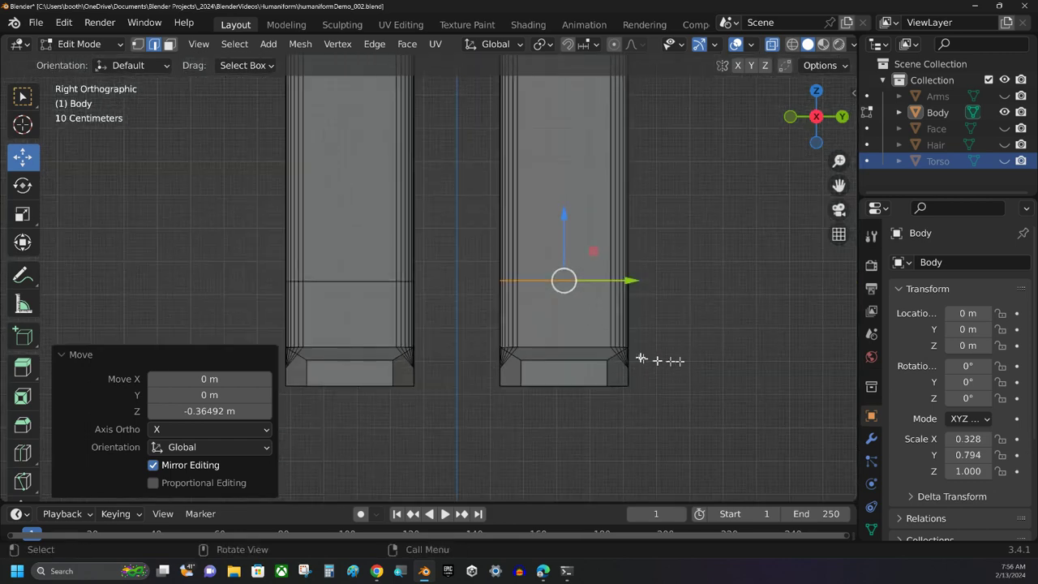
middle_drag(430, 333, 491, 328)
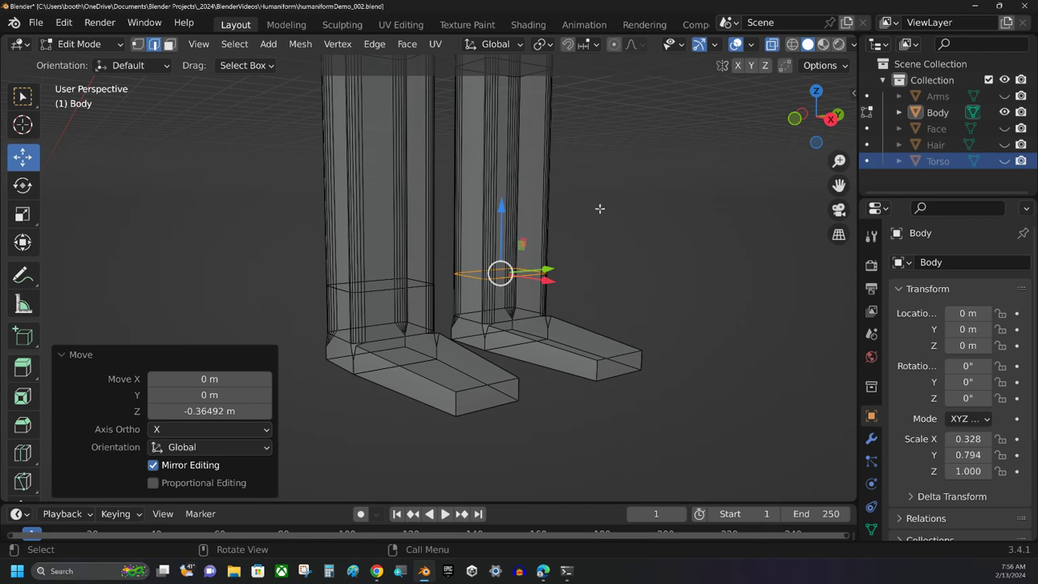
Select all pelvis and leg faces above the two ankle loop cuts, in face select mode from the right orthographic view
key(a)
key(KP_Decimal)
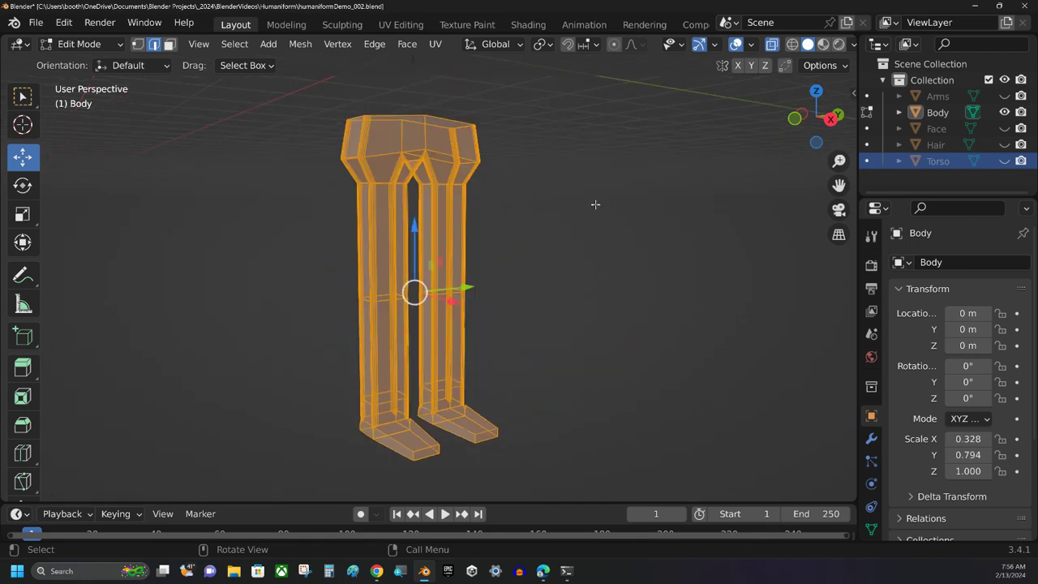
middle_drag(563, 168, 519, 174)
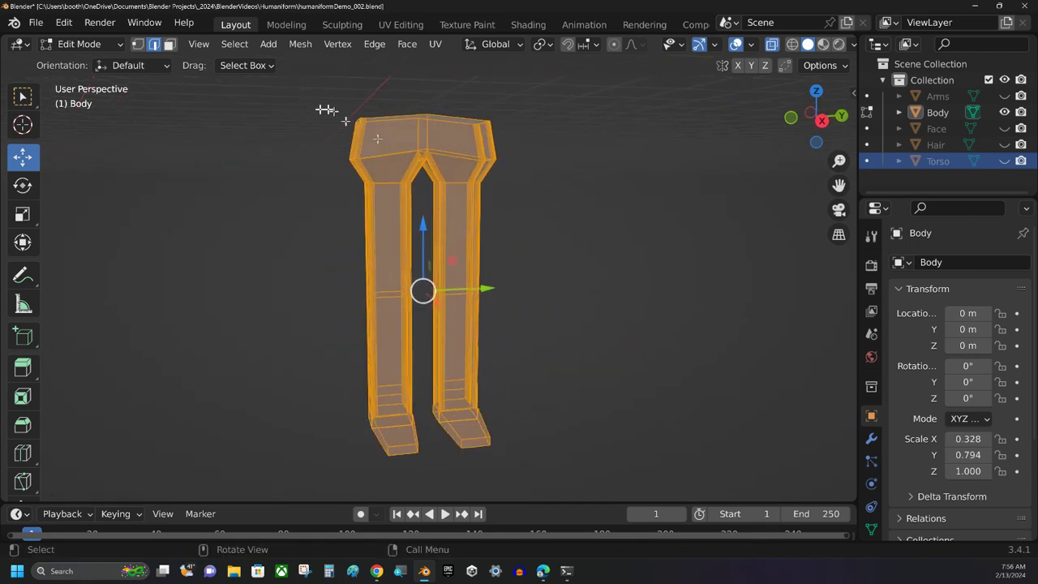
click(822, 120)
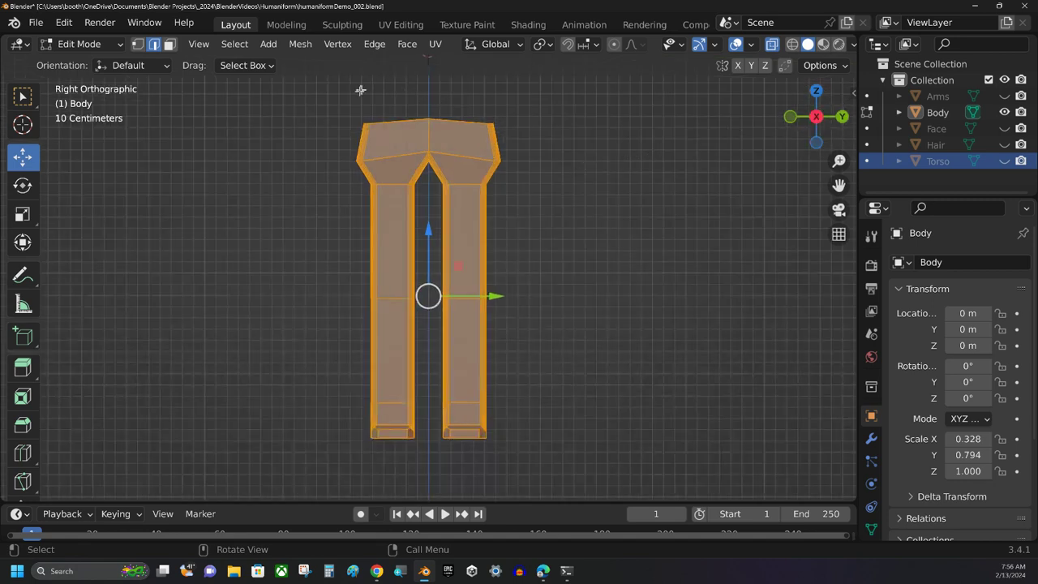
click(326, 98)
drag(308, 106, 576, 393)
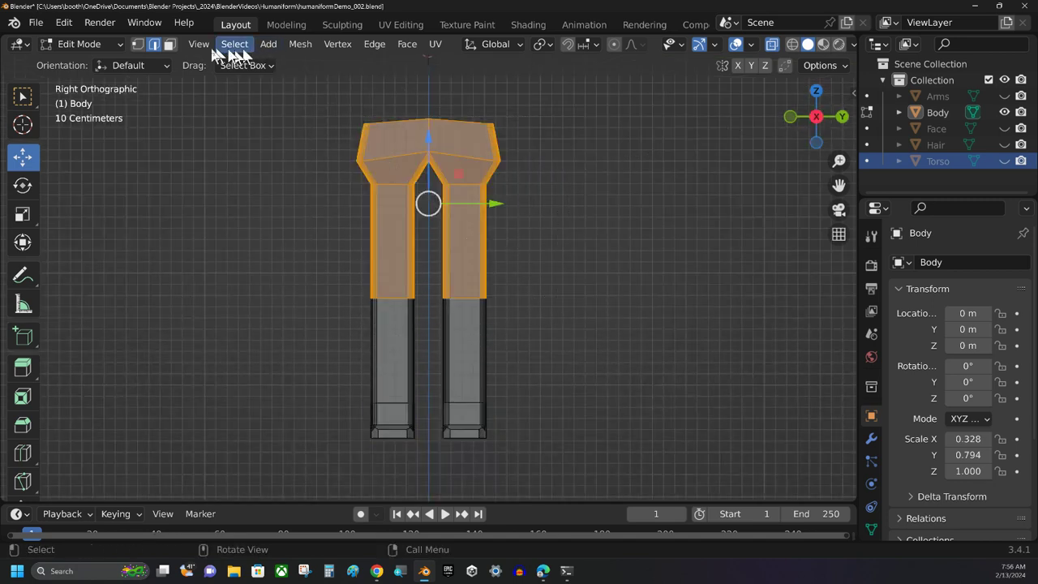
click(169, 44)
drag(301, 98, 549, 389)
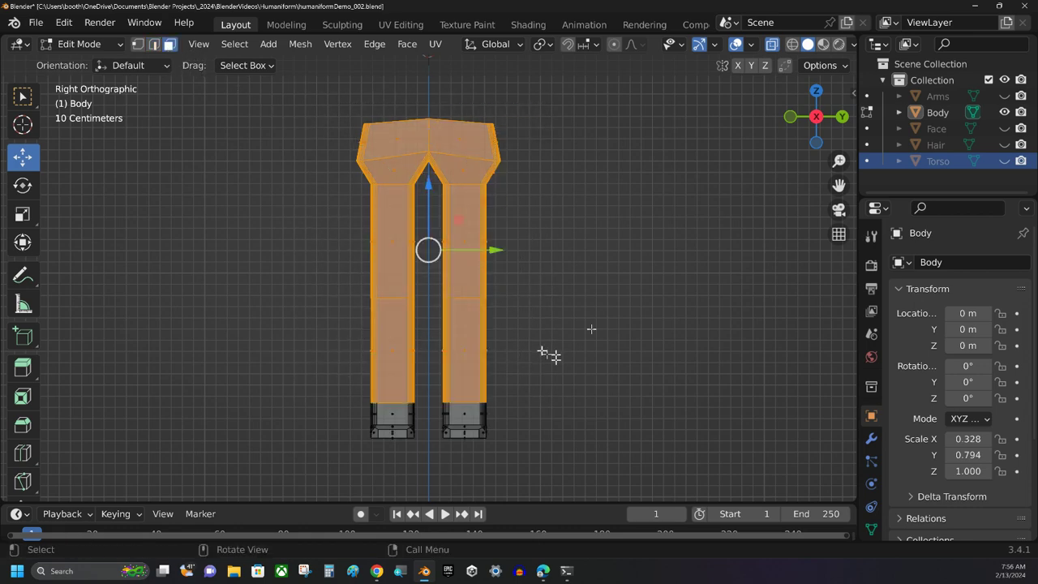
middle_drag(548, 355, 838, 186)
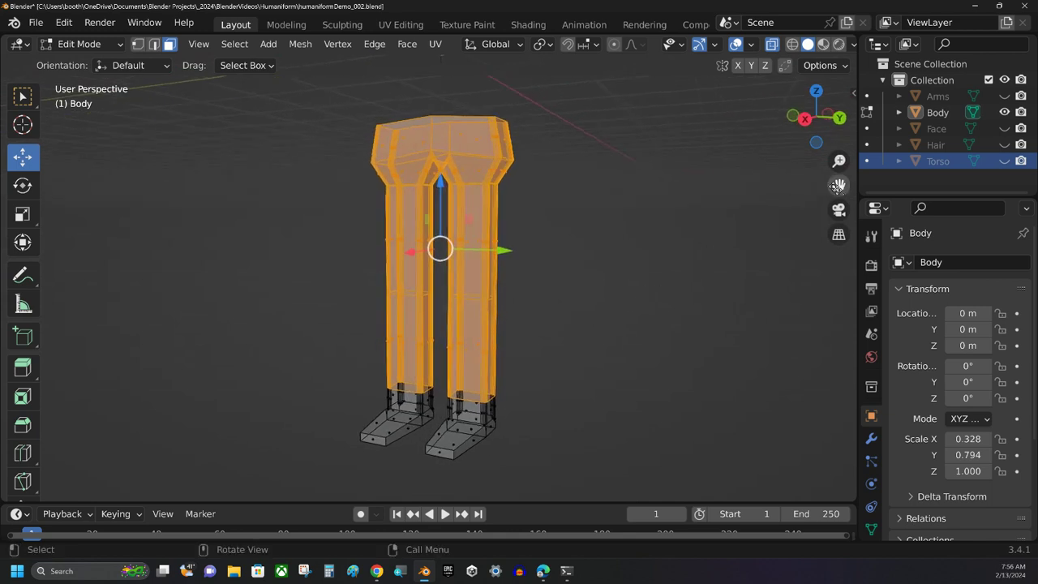
Separate the selected pelvis and leg faces into an object named Pants, and hide it
key(p)
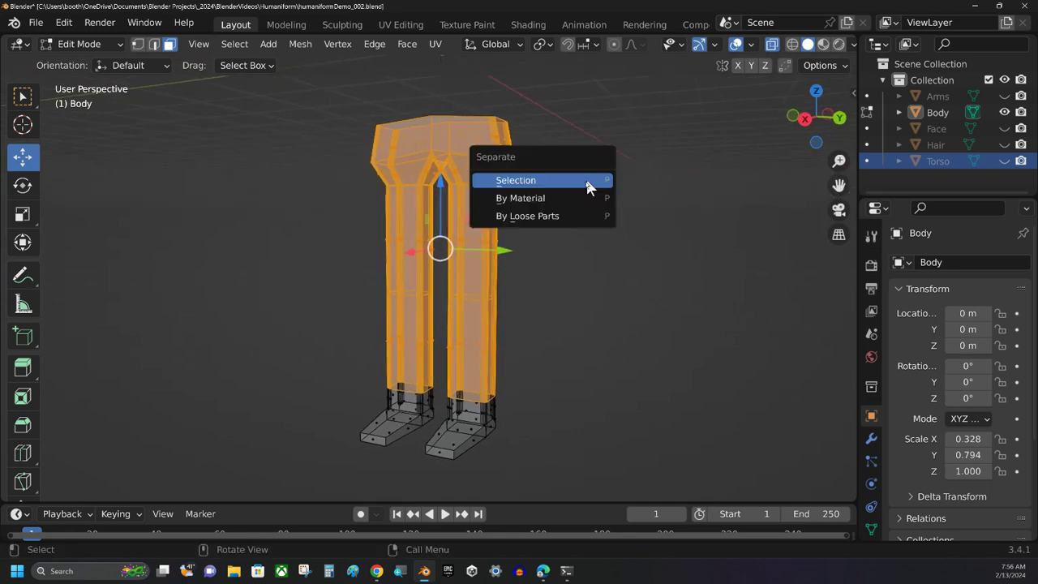
click(525, 182)
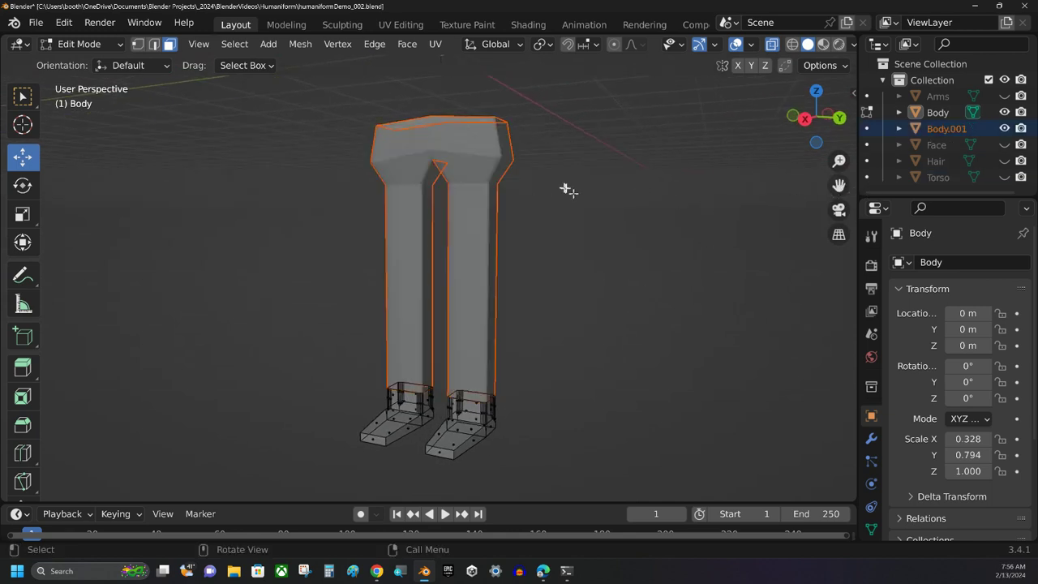
double_click(940, 128)
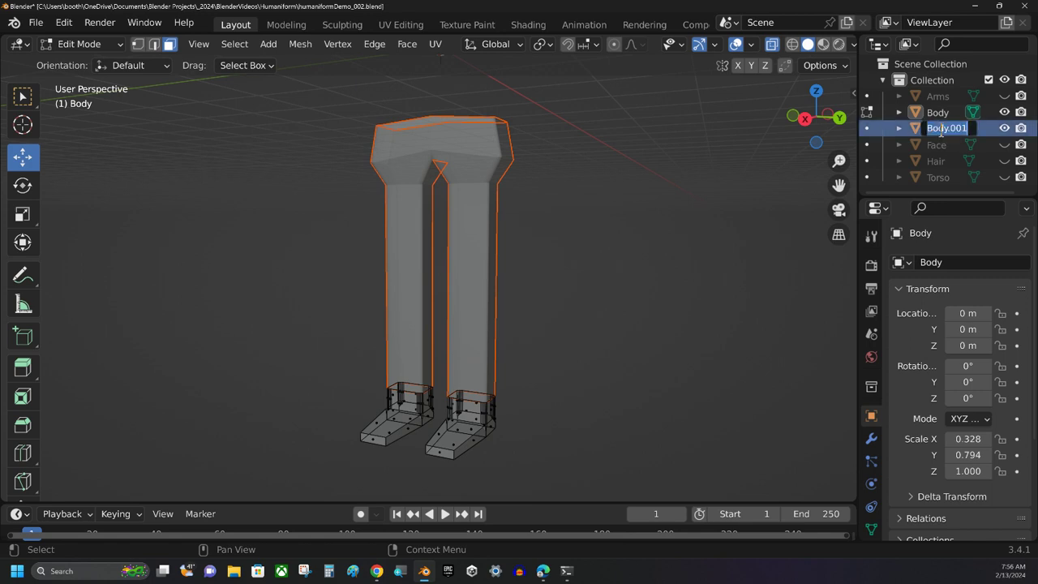
text(F)
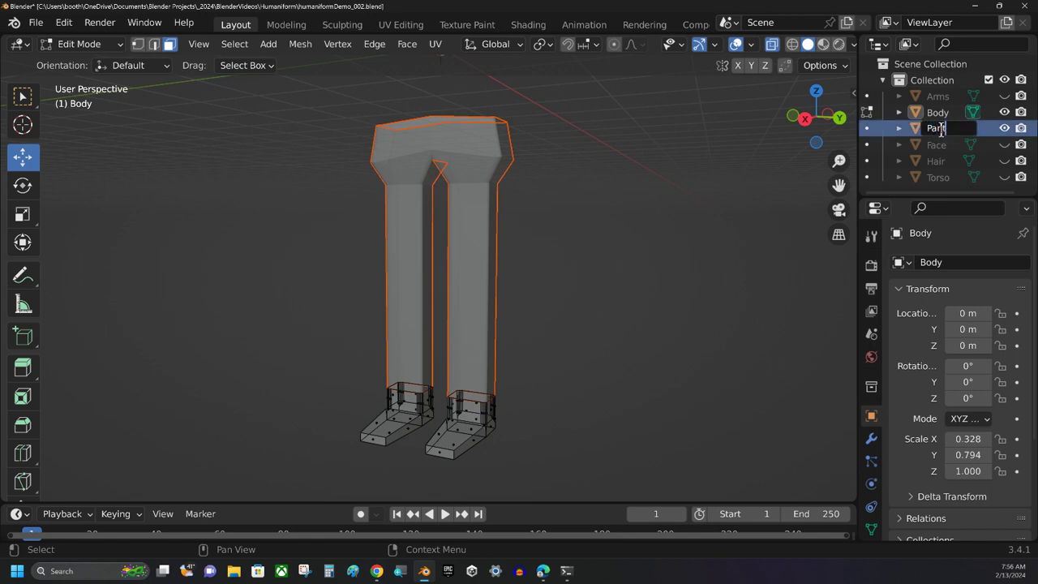
text(ants)
key(Return)
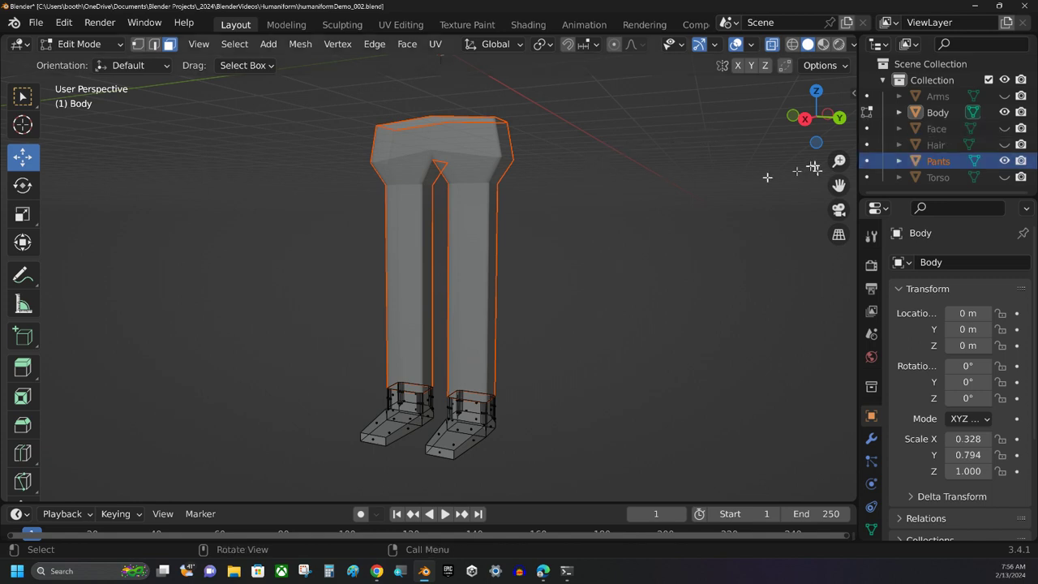
click(1005, 161)
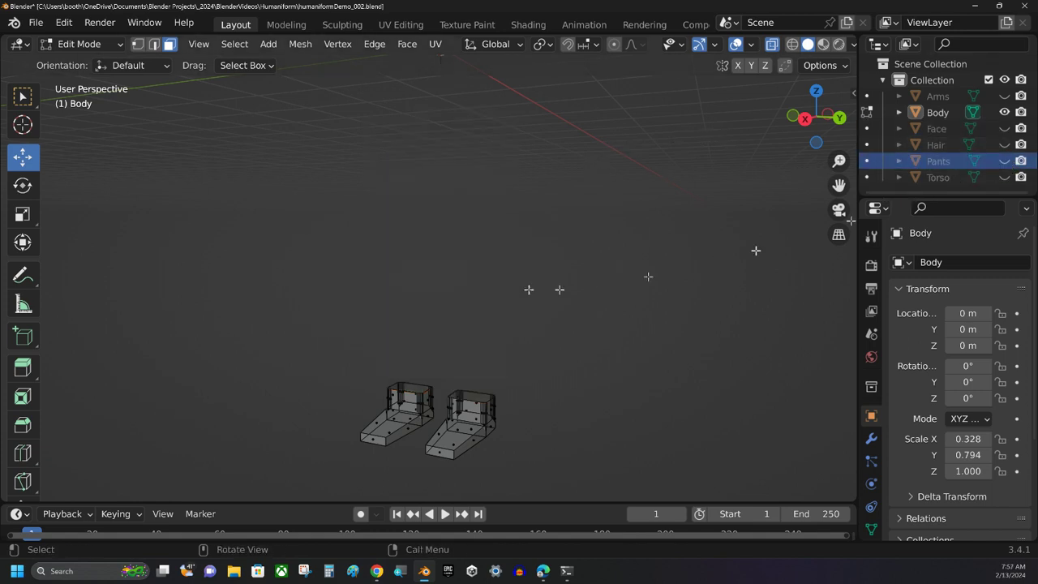
Check the remaining feet geometry by selecting it all, then return to Object Mode and select the Body object
middle_drag(437, 314, 490, 308)
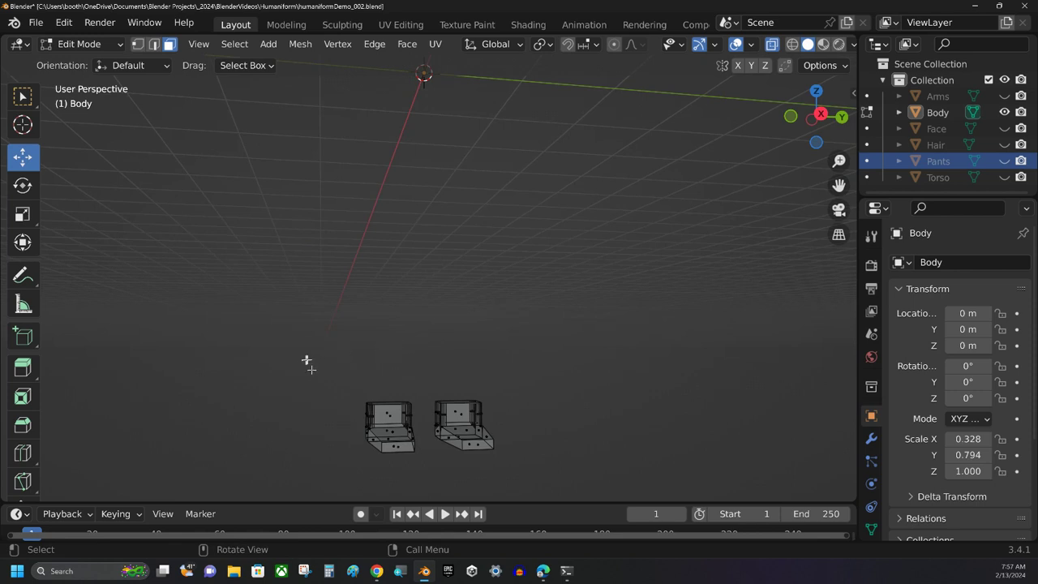
drag(308, 362, 511, 478)
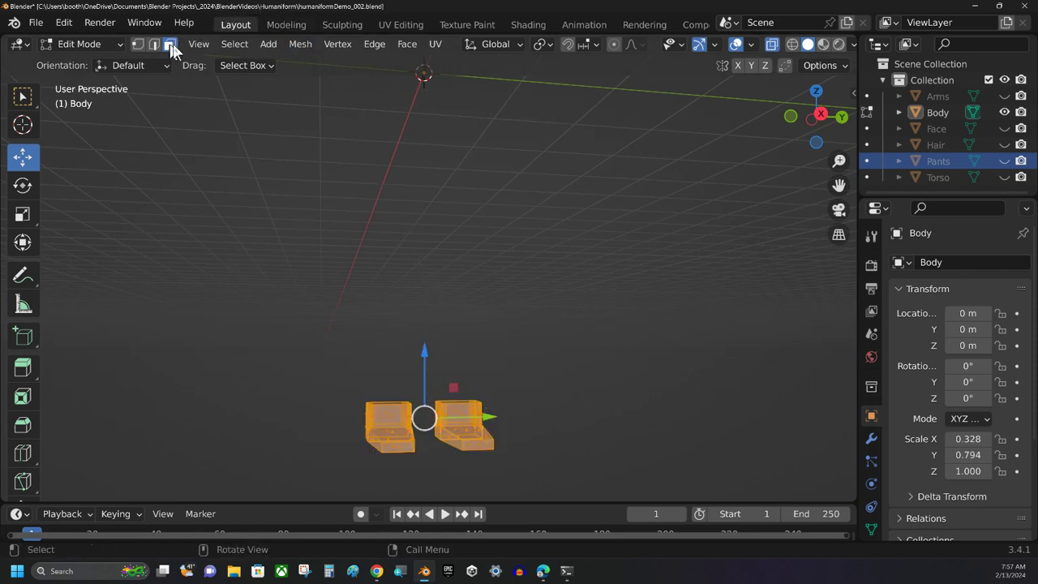
click(114, 44)
click(92, 65)
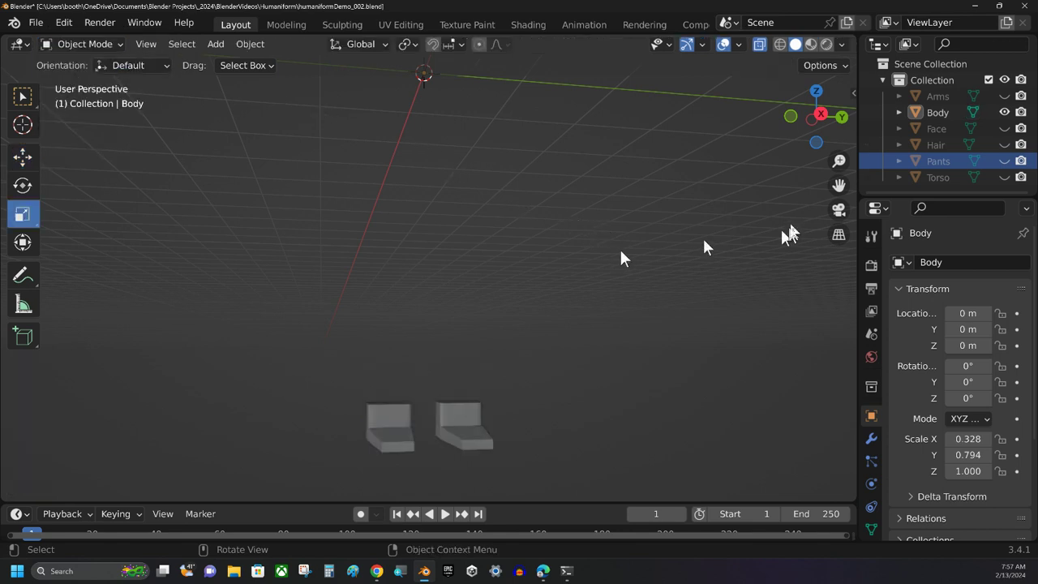
click(938, 112)
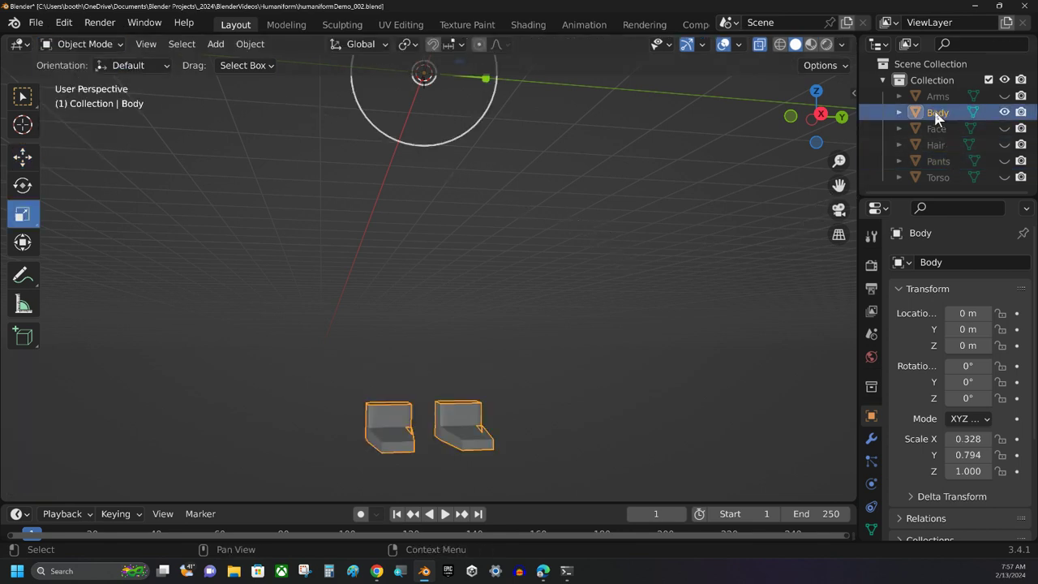
Unhide the Face, Hair, Pants, Torso and Arms objects
scroll(576, 198, down, 3)
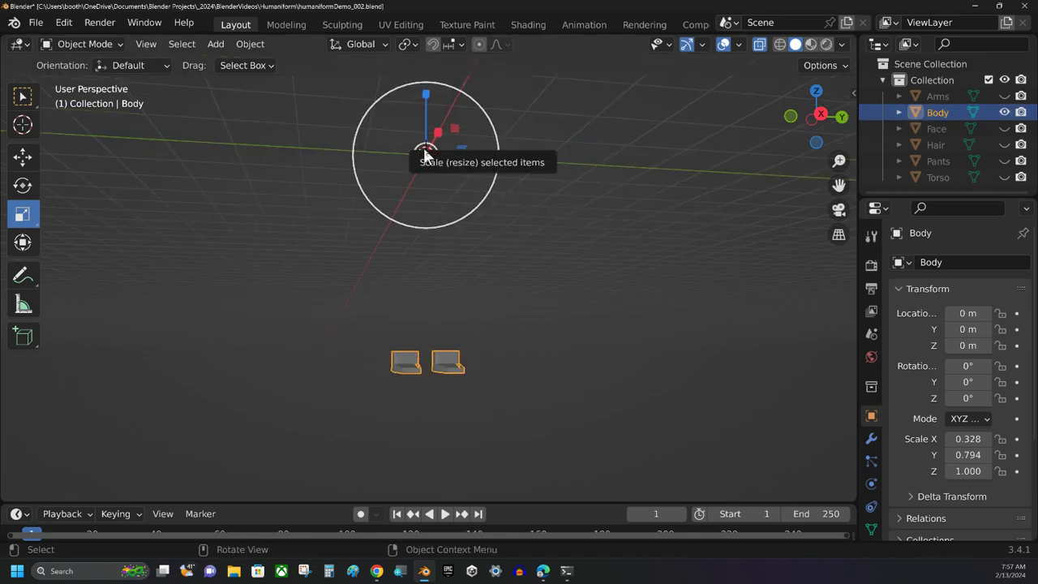
click(918, 128)
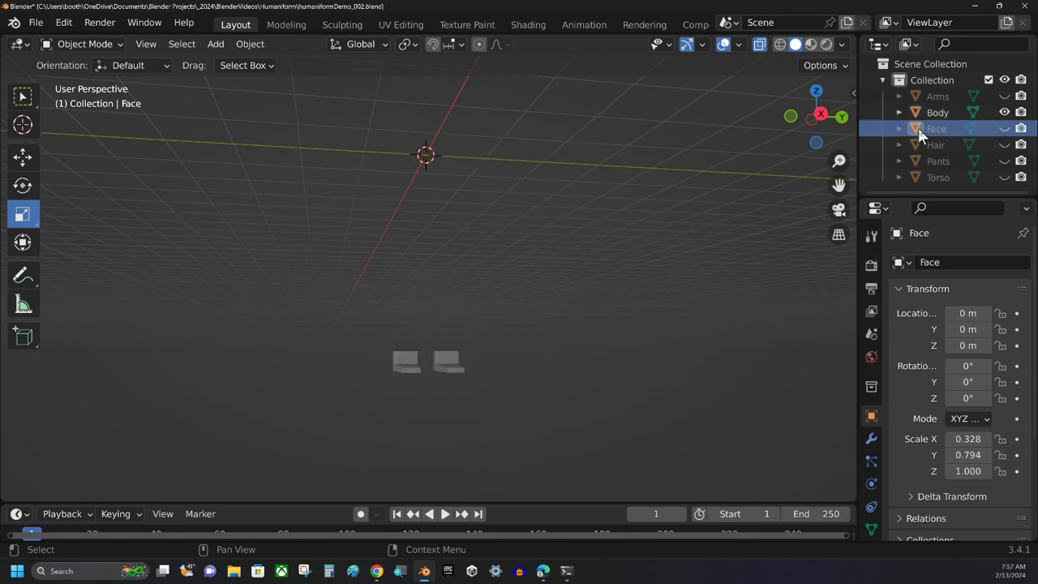
click(1004, 128)
click(1004, 145)
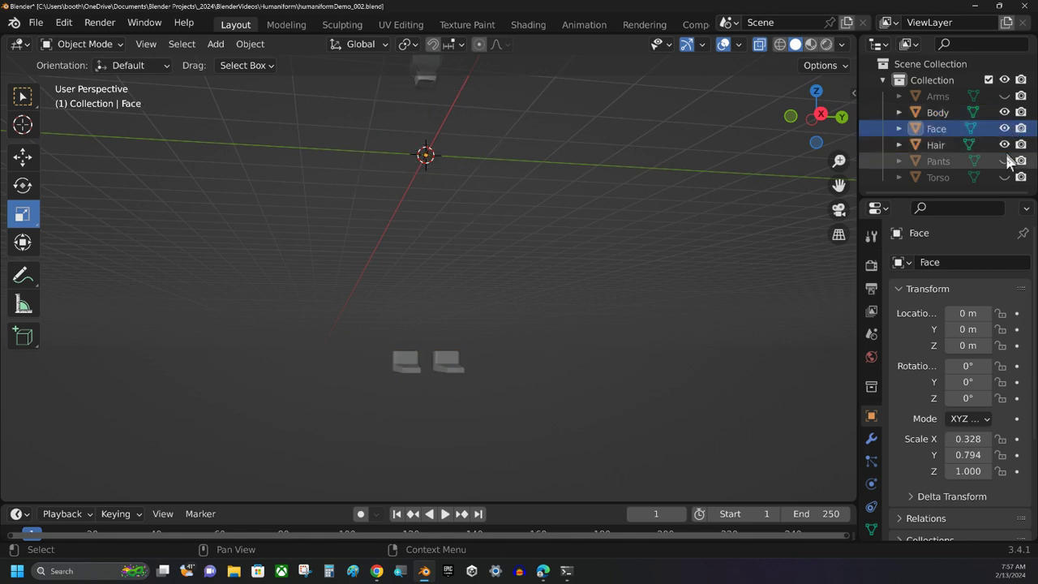
click(1003, 161)
click(1004, 177)
click(1004, 96)
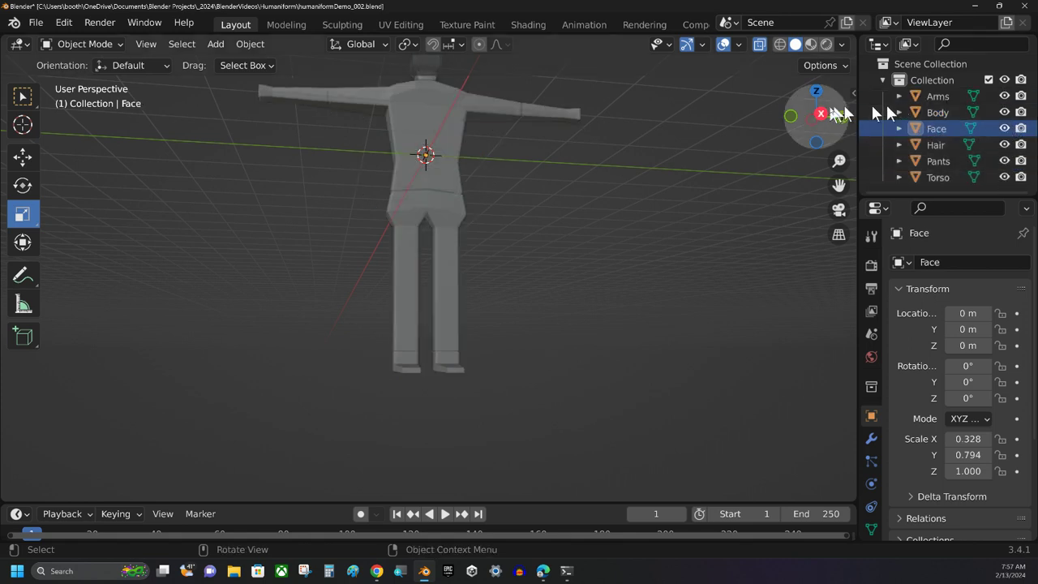
Select the feet object, Body, and set its origin to its geometry
click(450, 131)
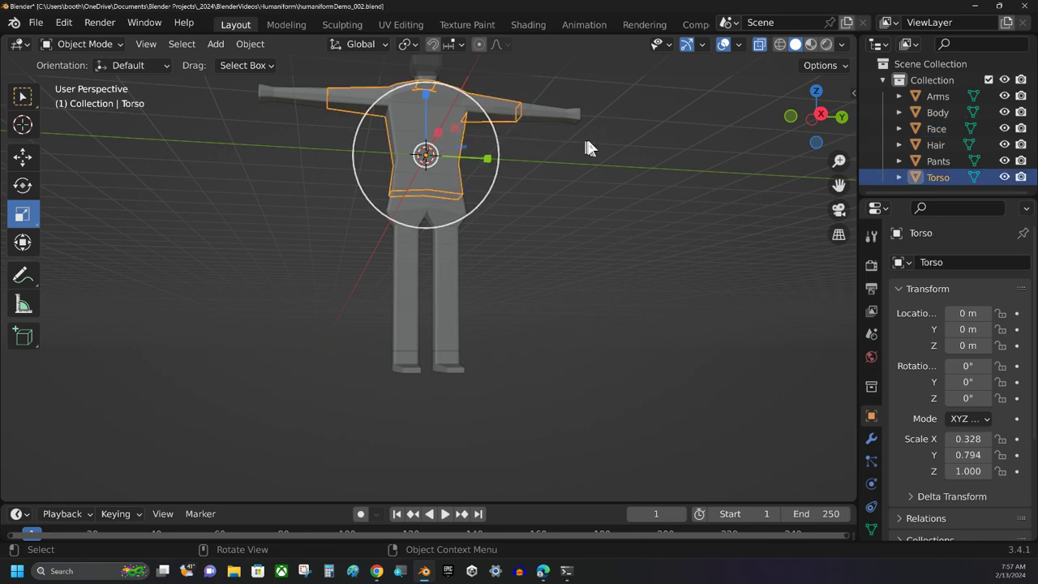
middle_drag(590, 147, 572, 213)
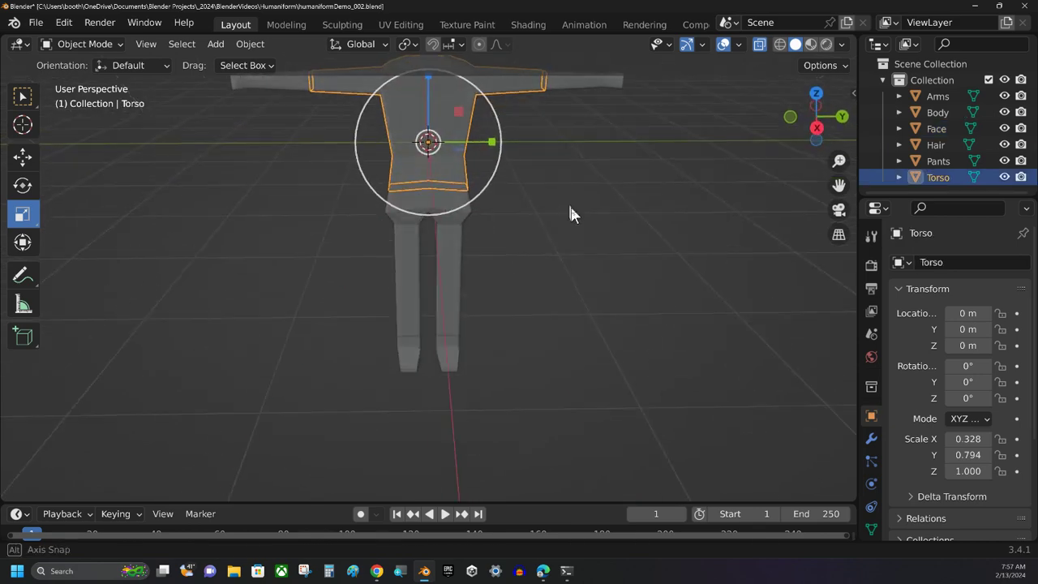
click(449, 357)
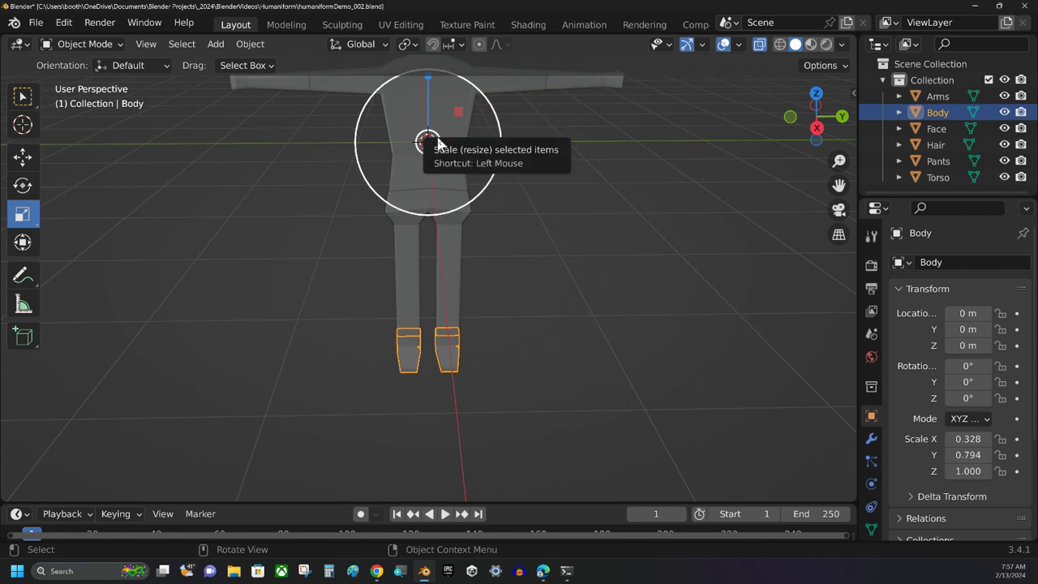
click(250, 45)
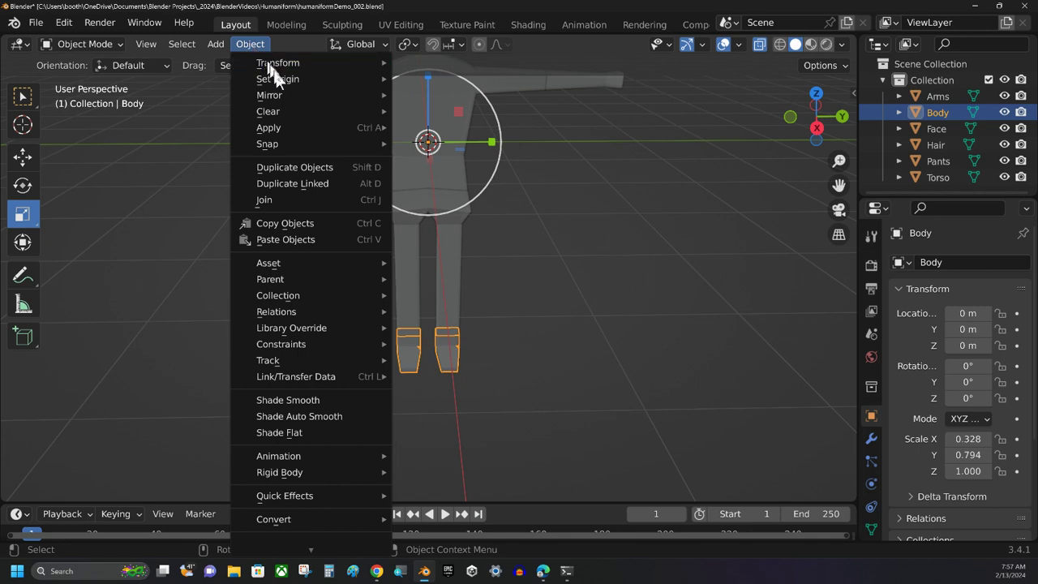
mouse_move(280, 79)
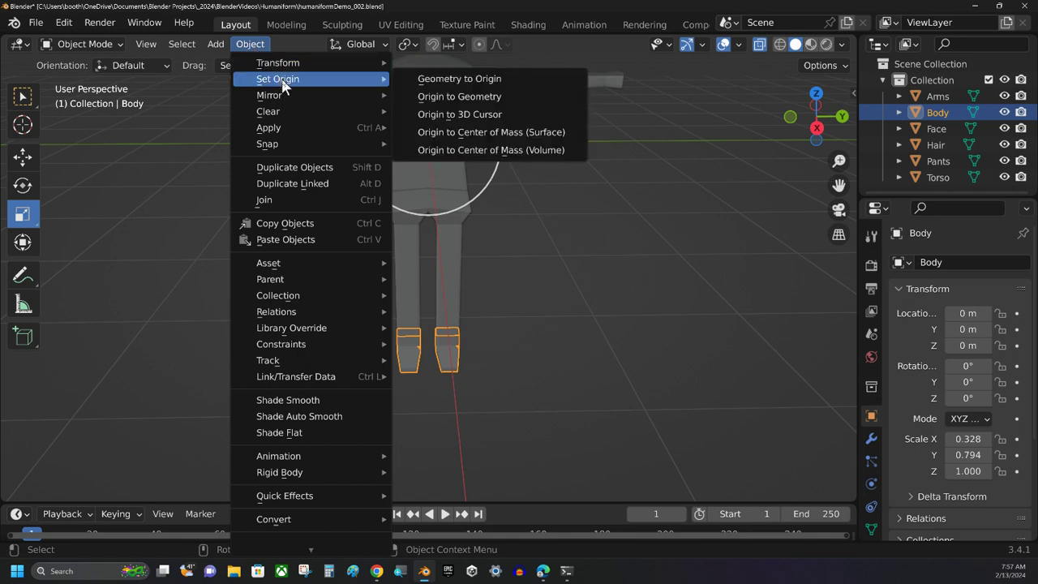
click(485, 96)
middle_drag(510, 320, 579, 245)
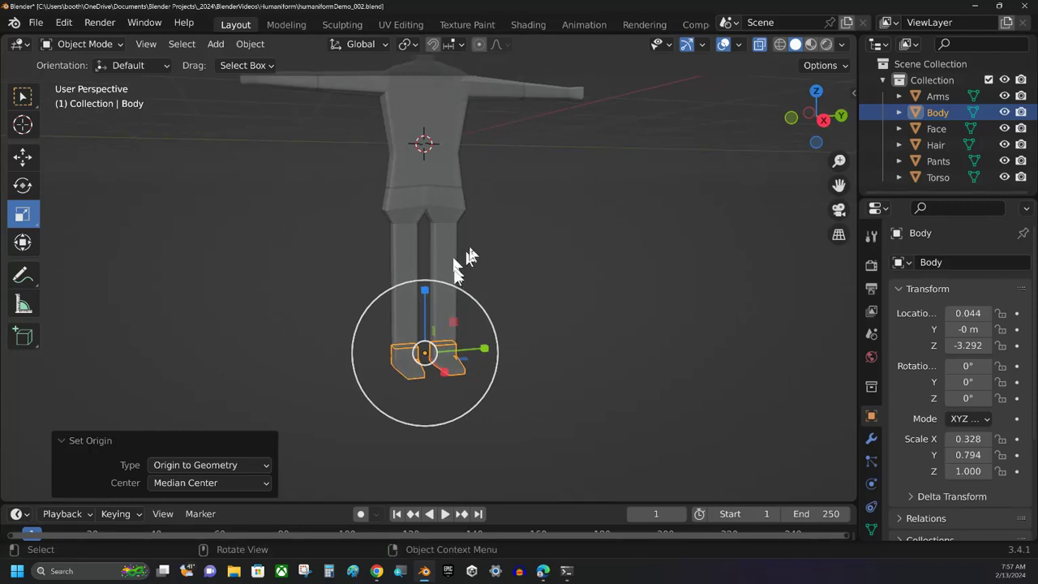
middle_drag(509, 266, 492, 241)
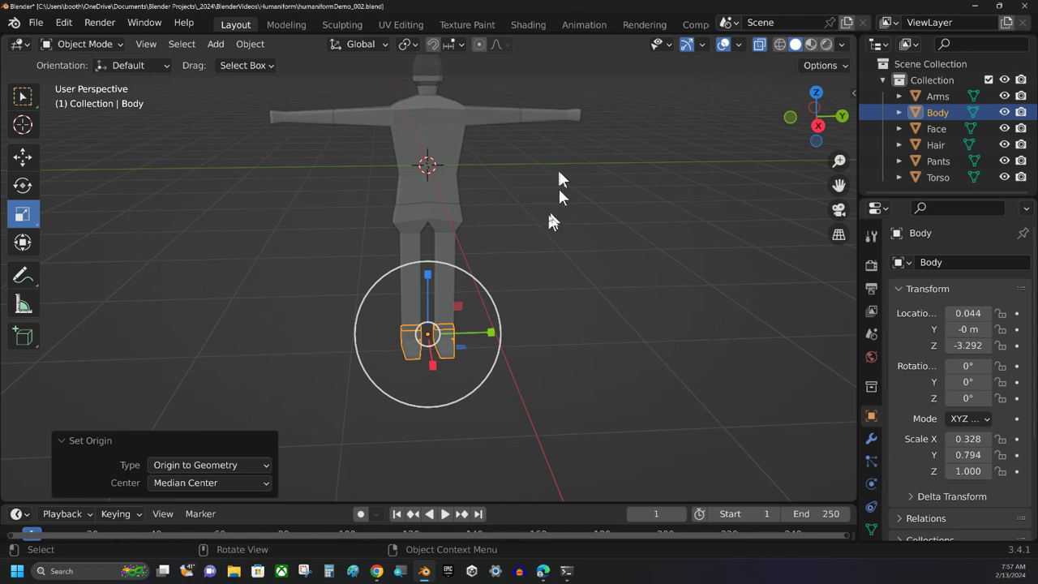
Save the file as a new incremented version, humaniformDemo_003.blend
click(36, 22)
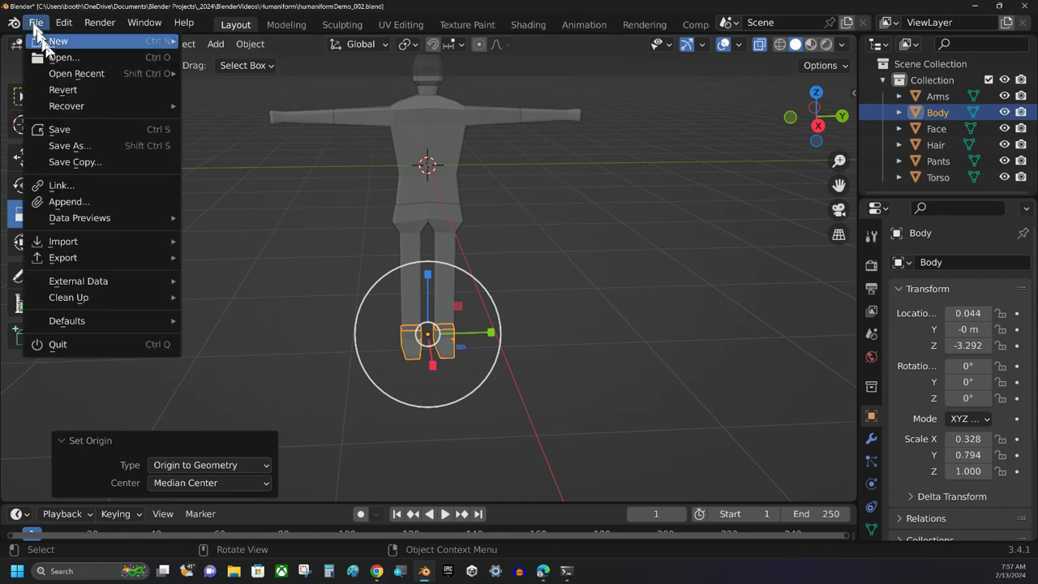
click(70, 145)
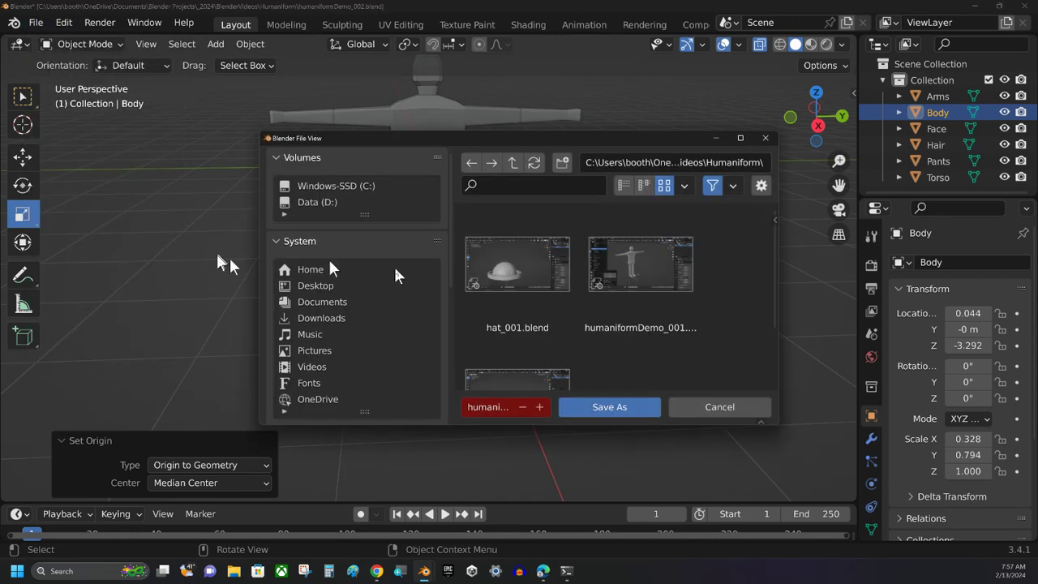
click(540, 407)
click(604, 406)
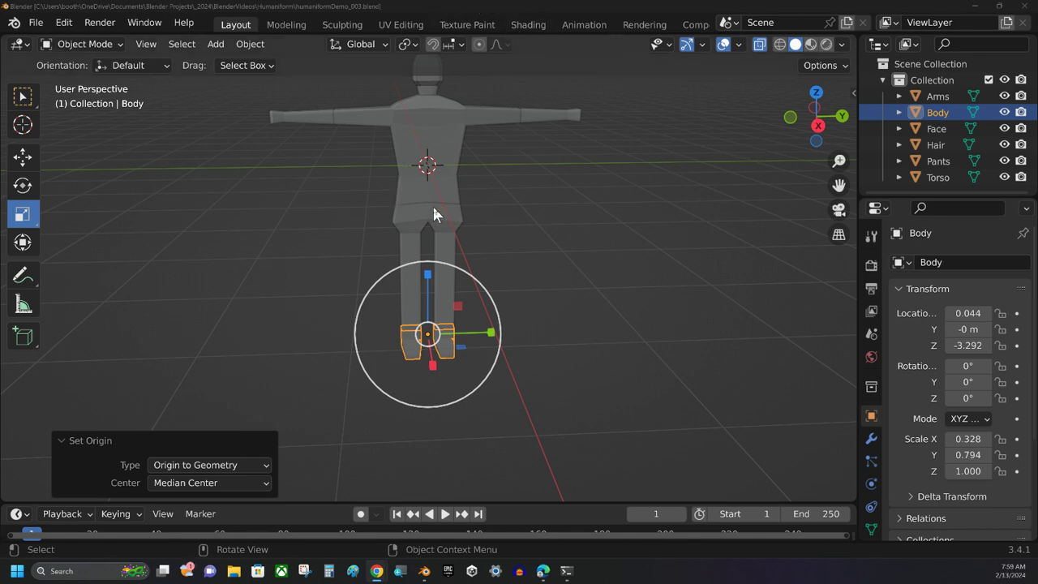
Display the model in Material Preview shading and switch to the Shading workspace
middle_drag(587, 267, 638, 251)
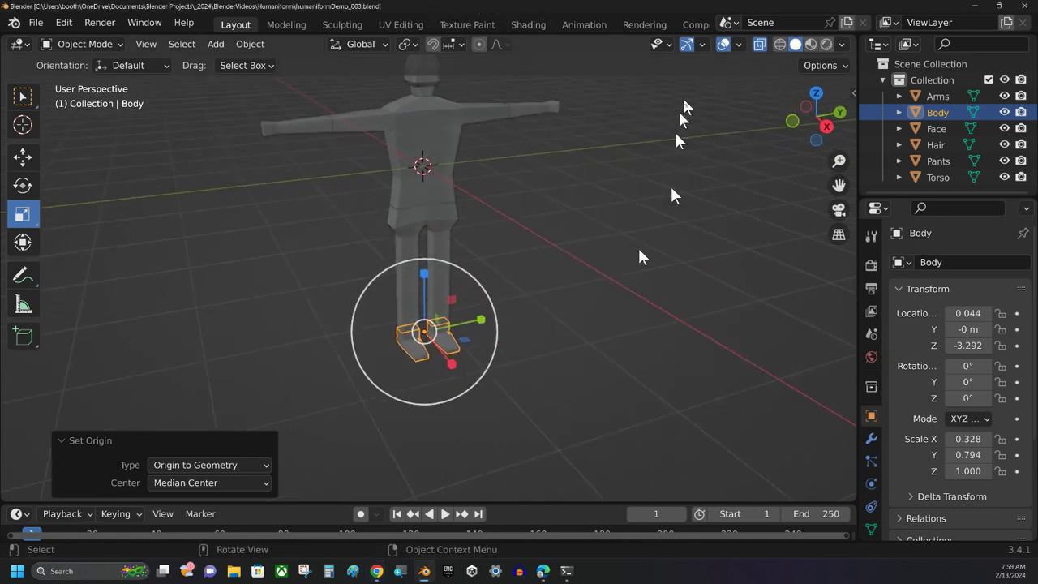
click(811, 45)
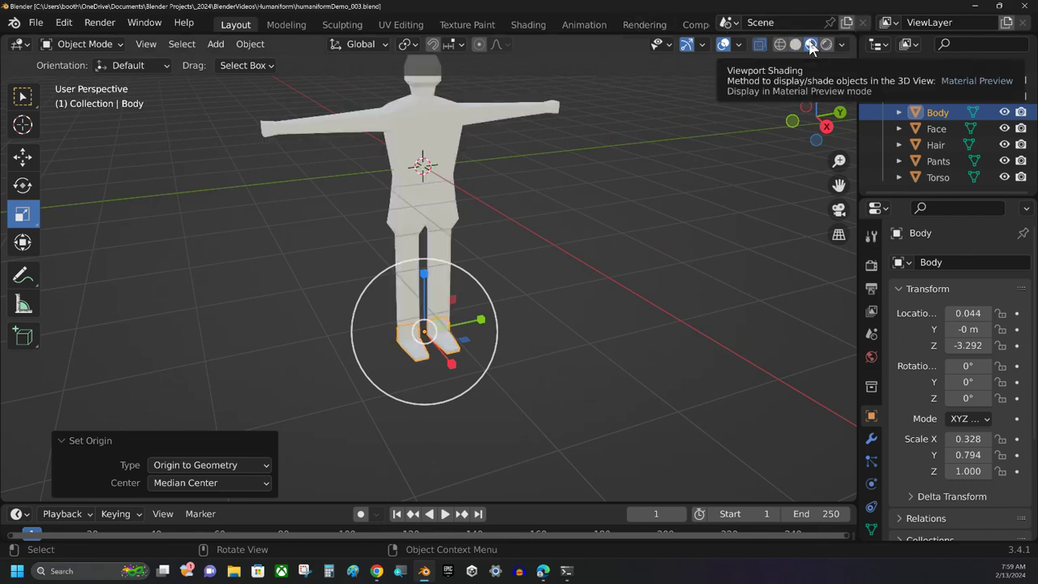
scroll(633, 26, down, 5)
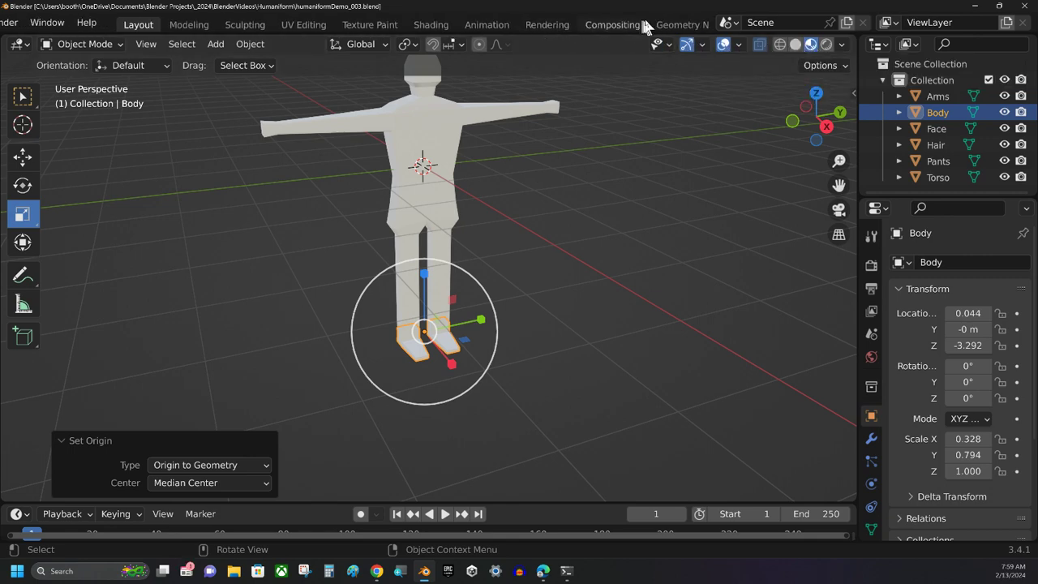
scroll(669, 27, down, 2)
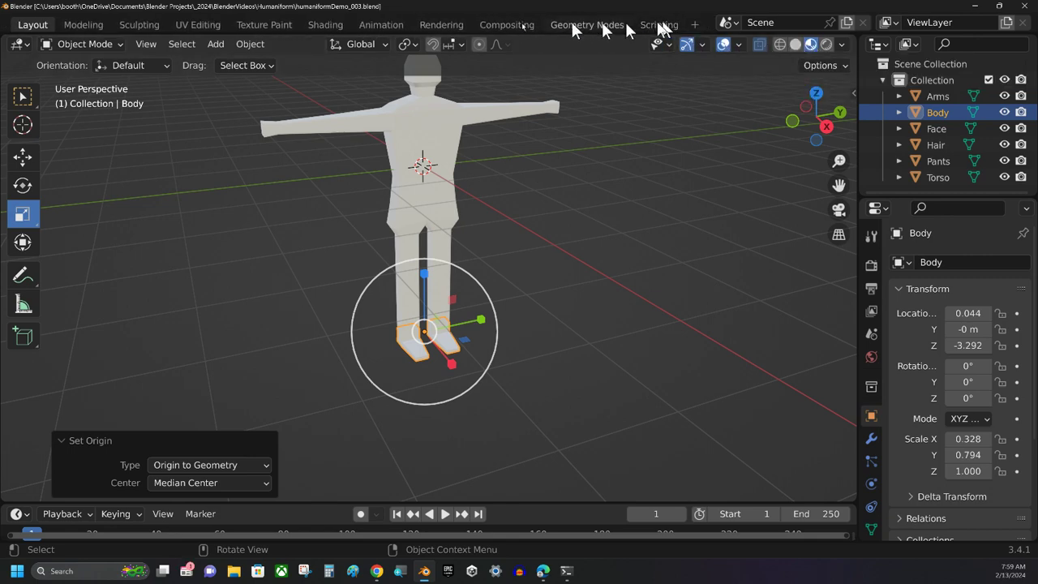
click(340, 26)
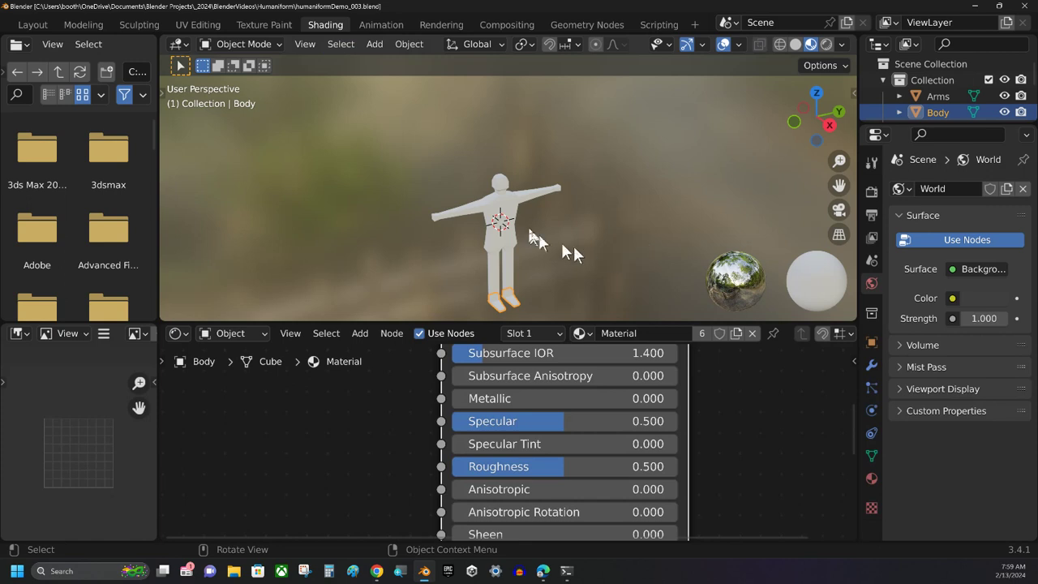
Check which material the Torso, Arms, Face and Hair objects each use in the shader editor
click(504, 217)
mouse_move(555, 215)
middle_down()
mouse_move(578, 217)
mouse_move(556, 213)
middle_up()
scroll(447, 352, up, 1)
scroll(464, 370, down, 4)
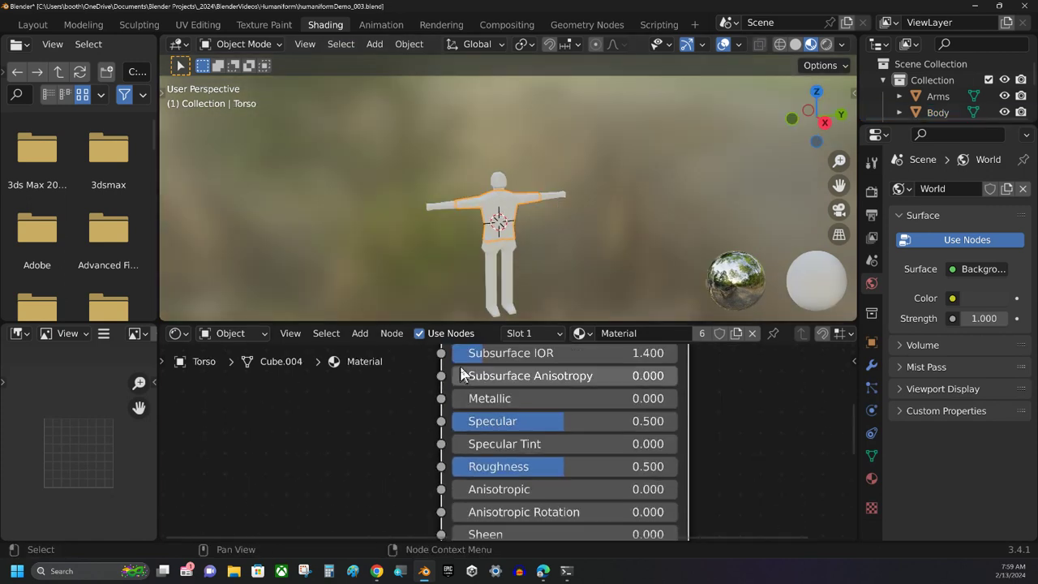
scroll(485, 371, down, 3)
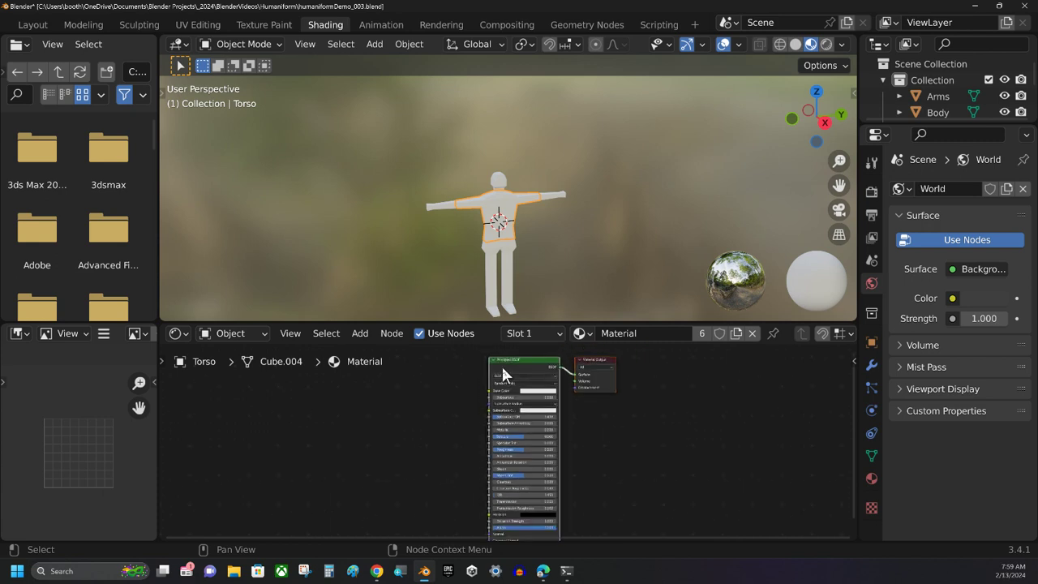
click(443, 210)
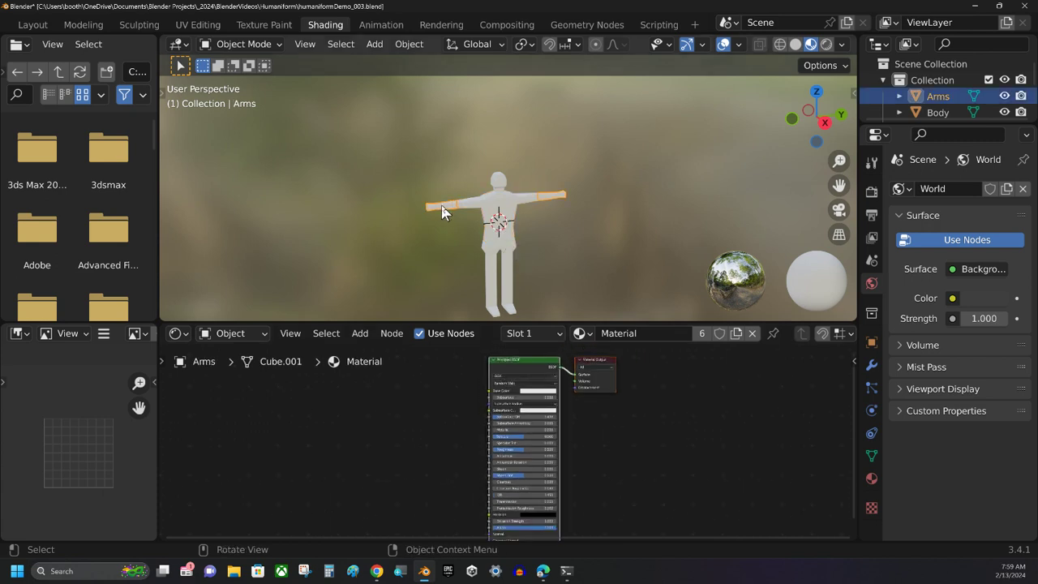
click(500, 183)
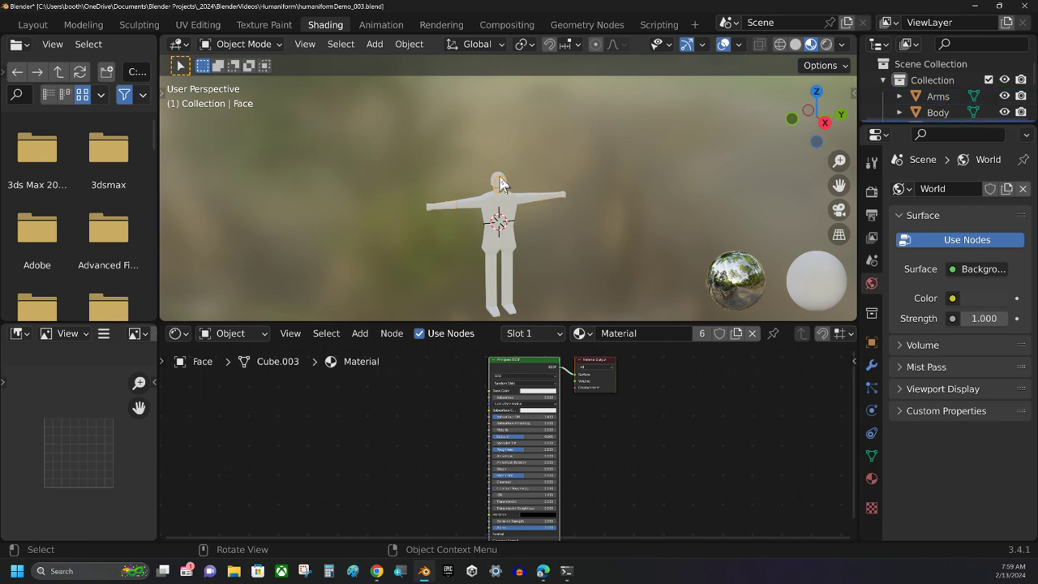
click(498, 177)
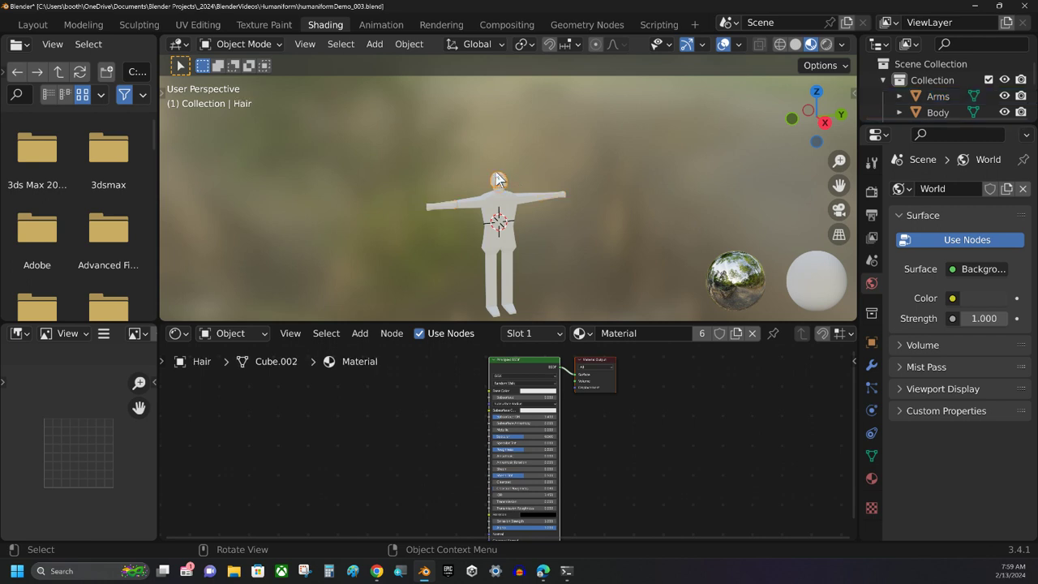
Select the Torso object and rename the material it shares with the other parts as Hair
click(514, 240)
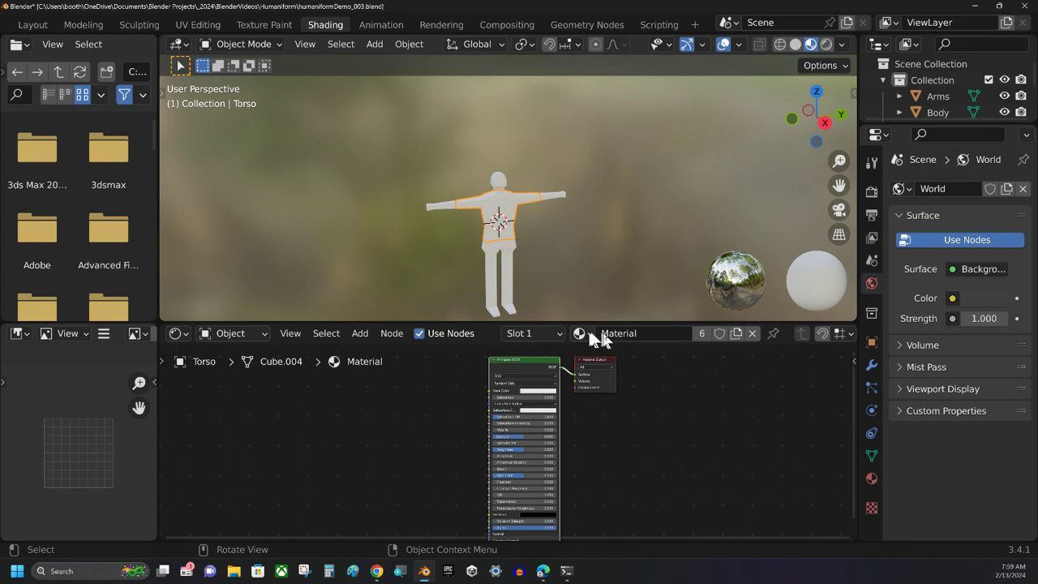
click(620, 332)
text(Hair)
key(Return)
Select the Hair object and set the base color of its Hair material to orange
click(499, 179)
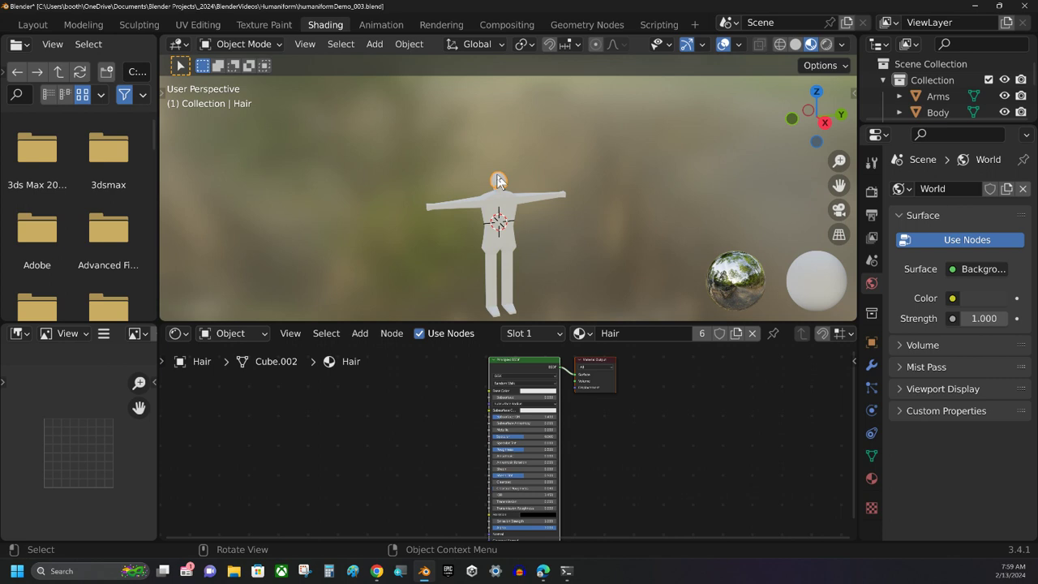
key(KP_Decimal)
scroll(505, 189, down, 1)
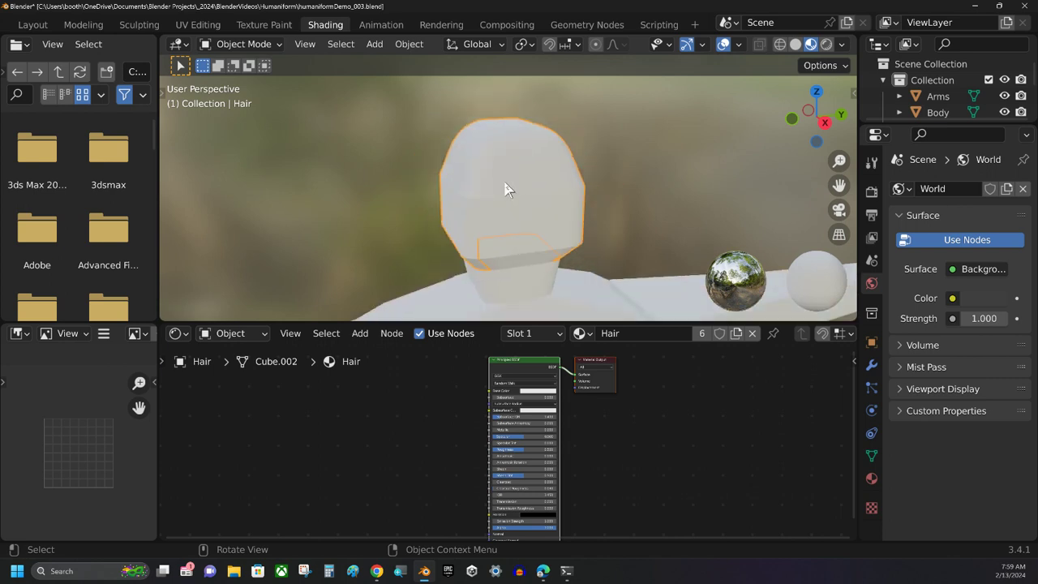
click(540, 396)
click(536, 345)
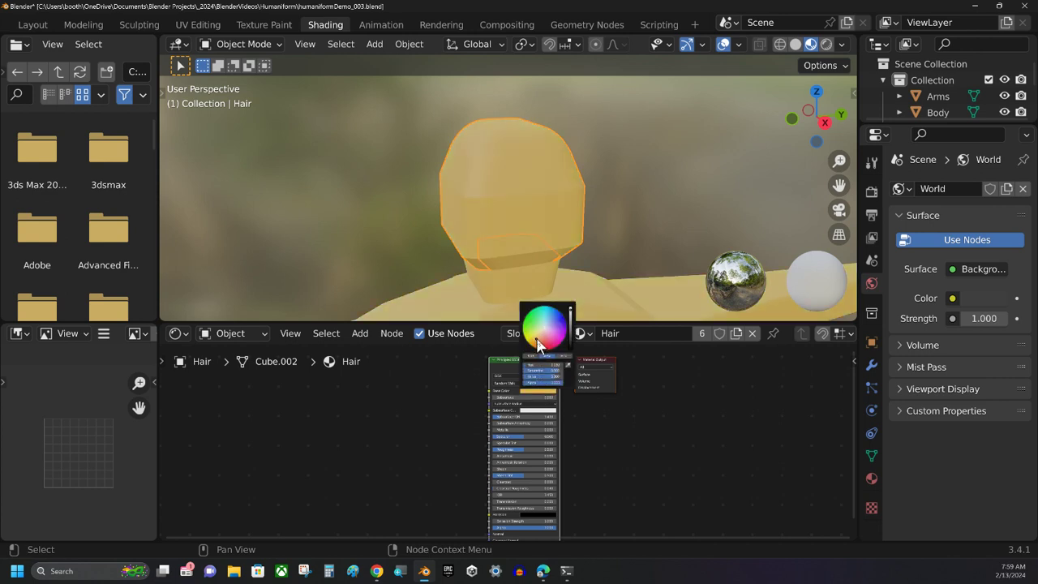
click(538, 344)
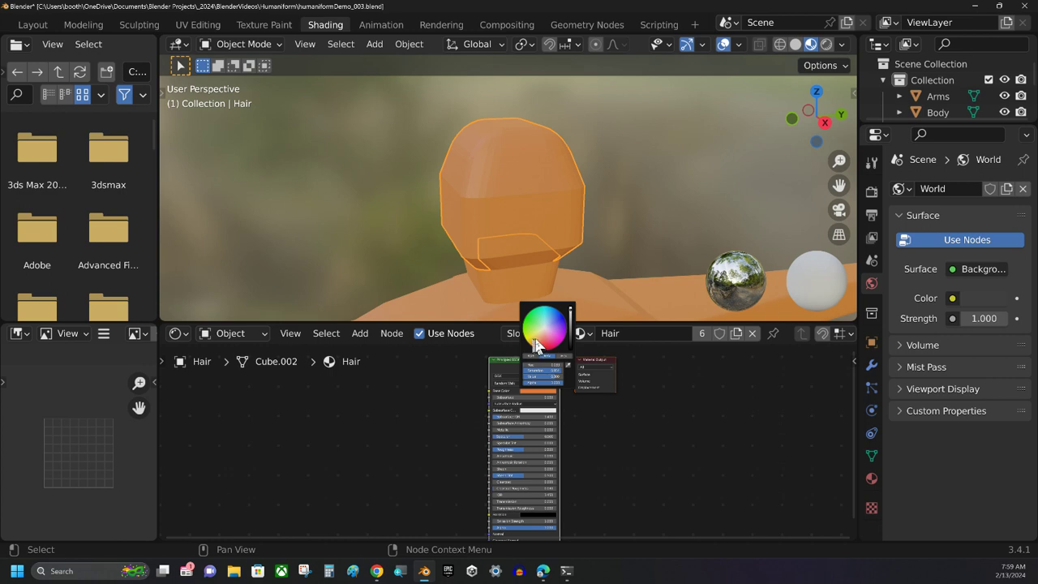
click(370, 199)
scroll(374, 203, down, 5)
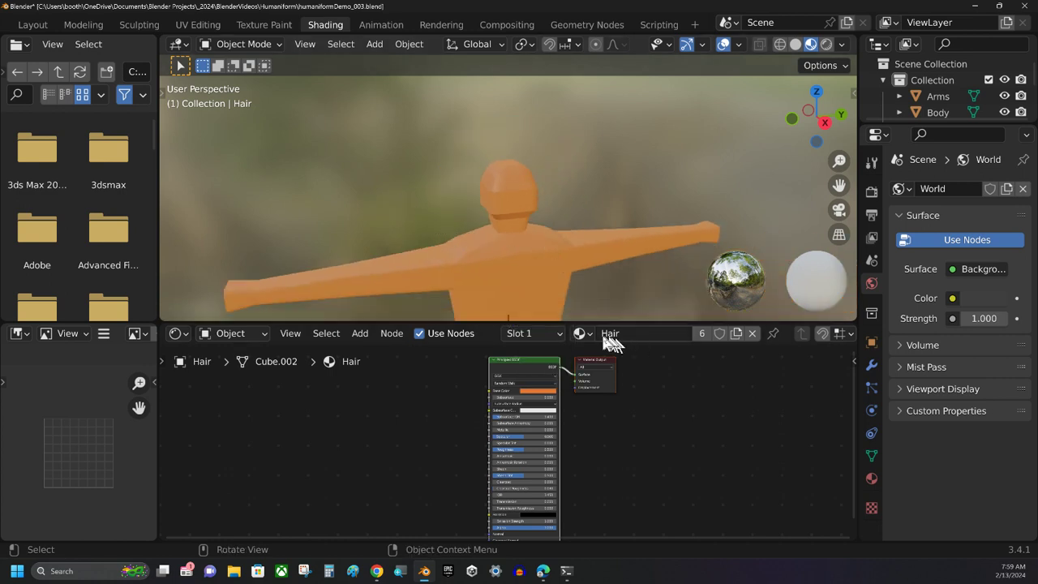
Give the Torso object its own copy of the Hair material and name it T-Shirt
click(525, 258)
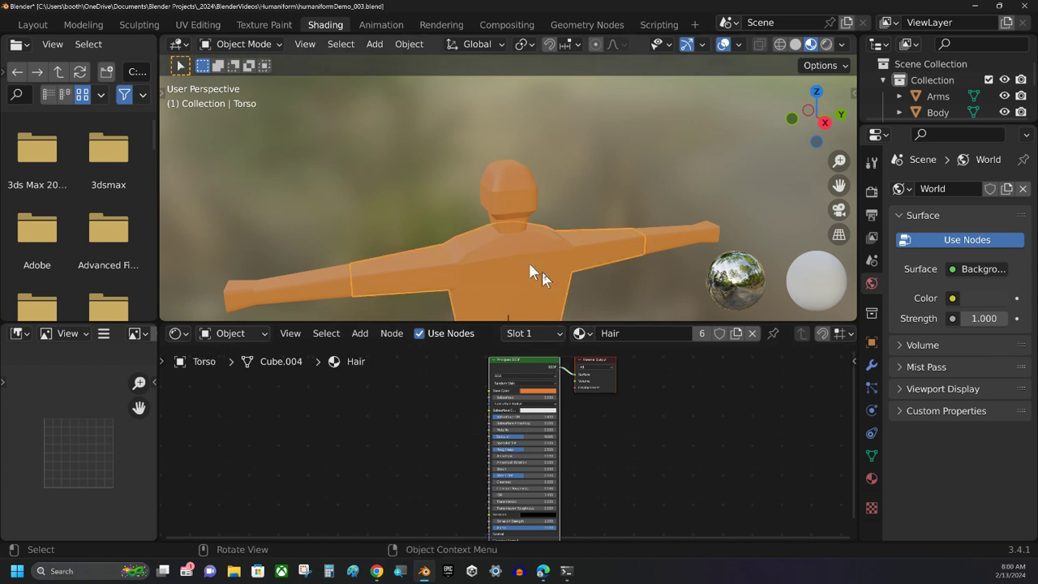
click(736, 334)
click(640, 333)
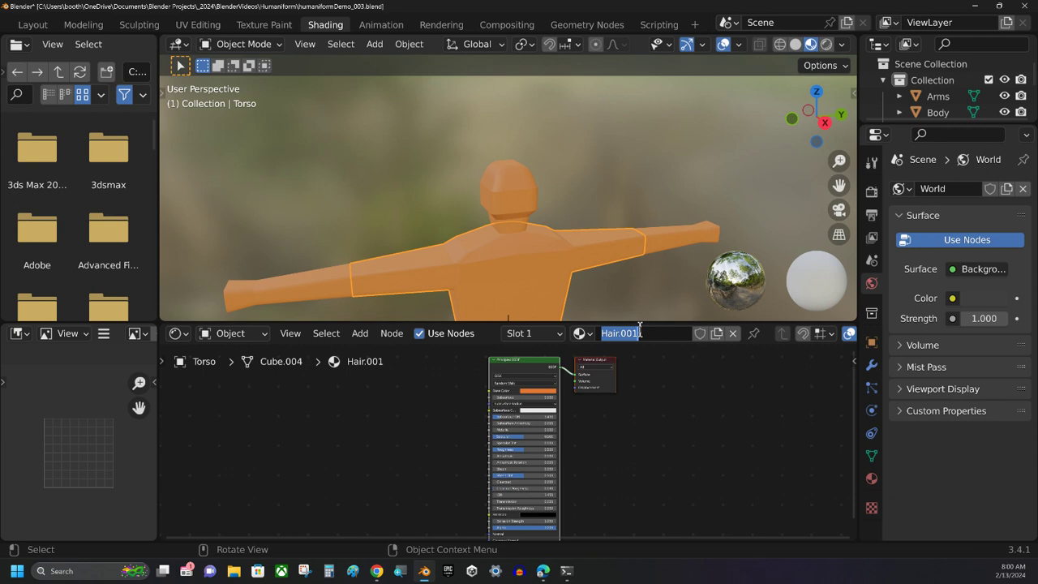
text(T-Shirt)
key(Return)
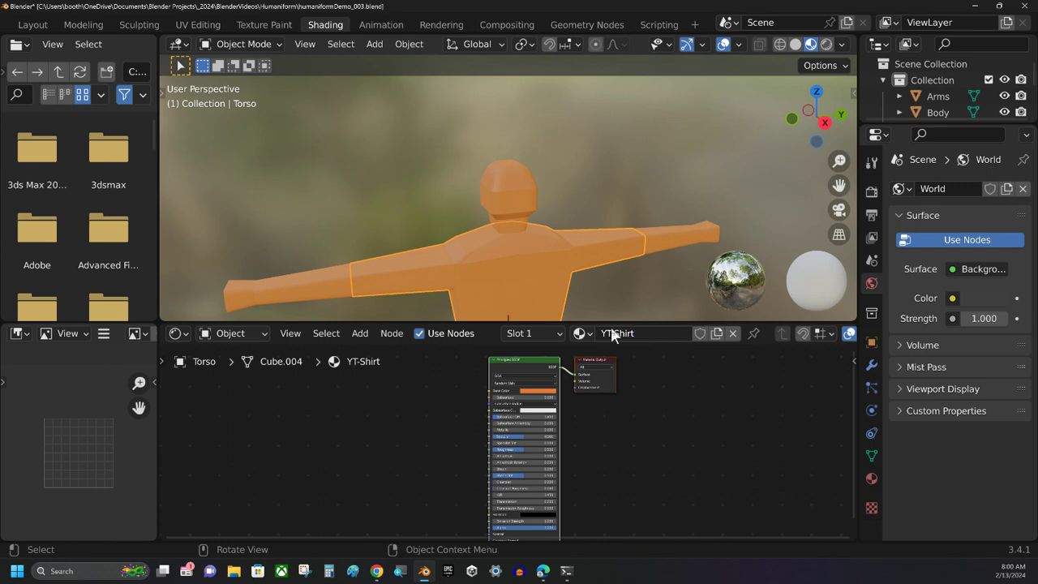
double_click(605, 330)
key(BackSpace)
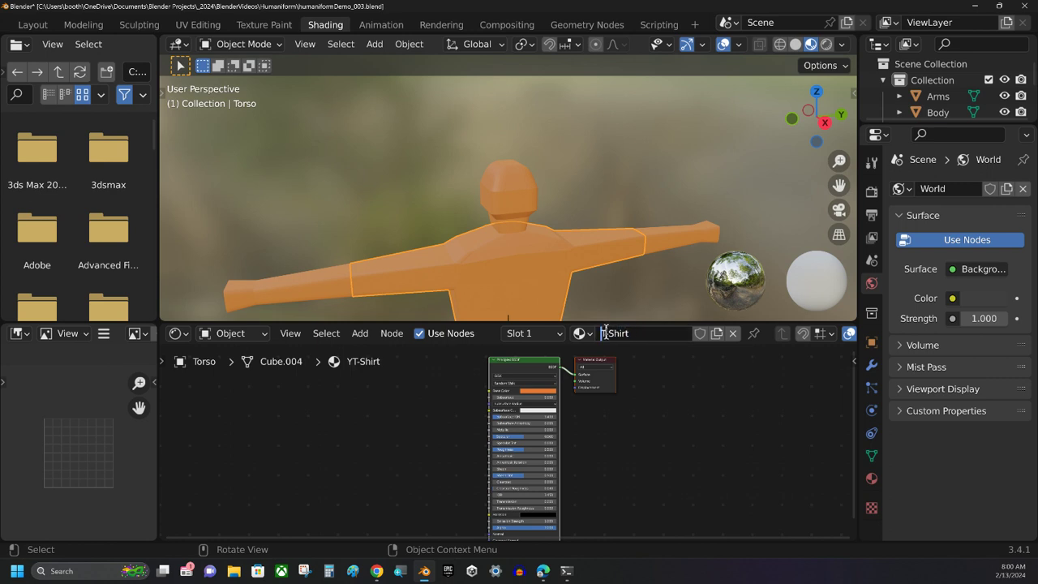
text(T)
key(Return)
Set the base color of the T-Shirt material to red
click(535, 391)
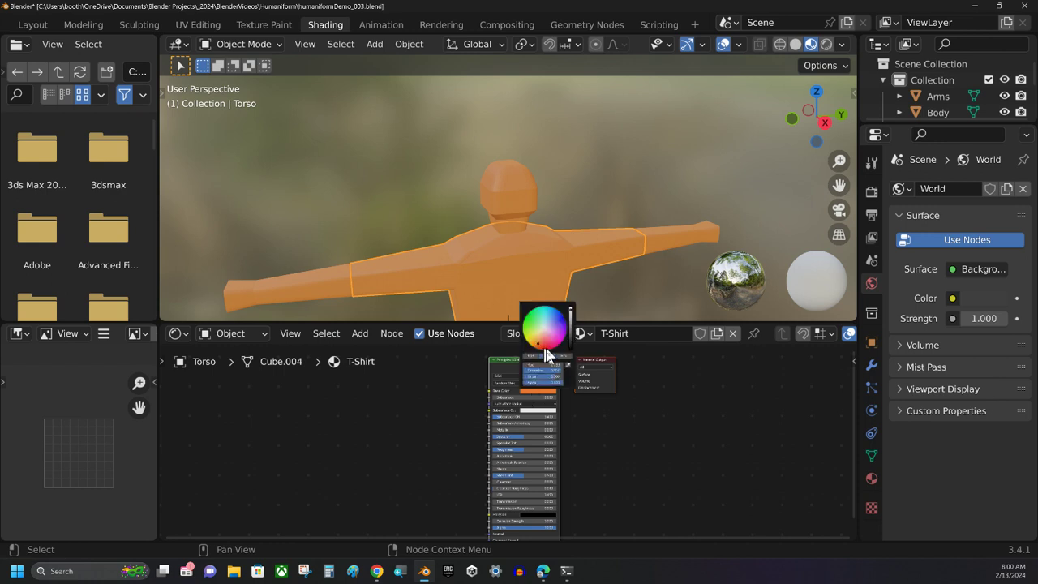
click(546, 351)
middle_drag(656, 257, 681, 273)
Give the Face object its own copy of the Hair material and name it Skin
click(516, 201)
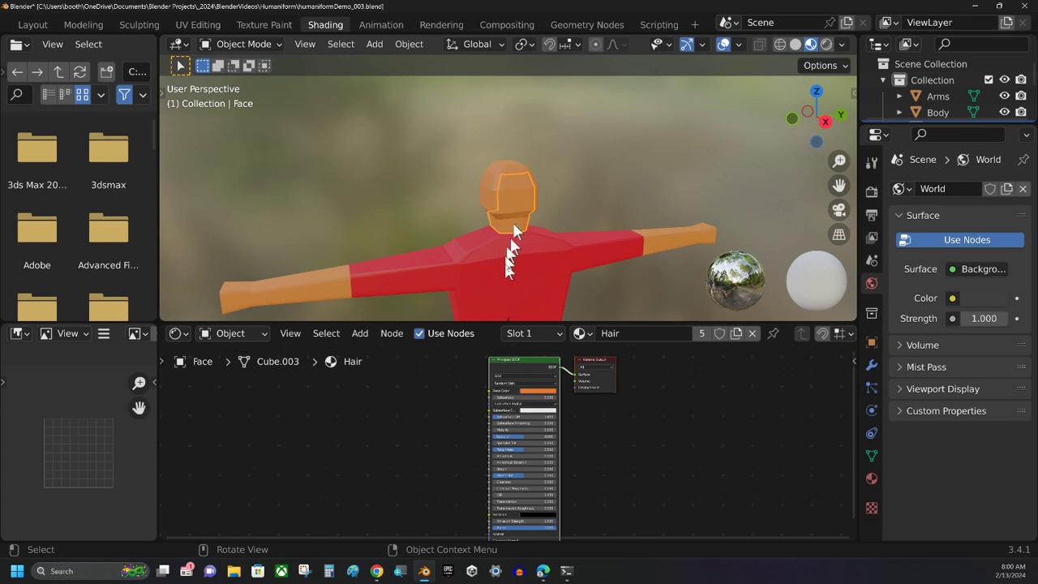
click(736, 334)
click(620, 333)
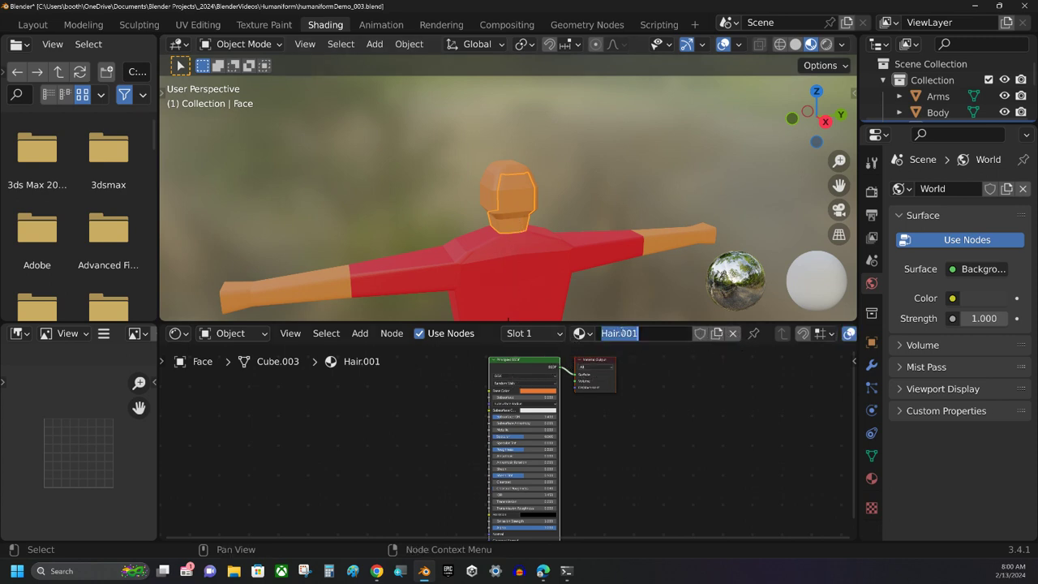
text(F)
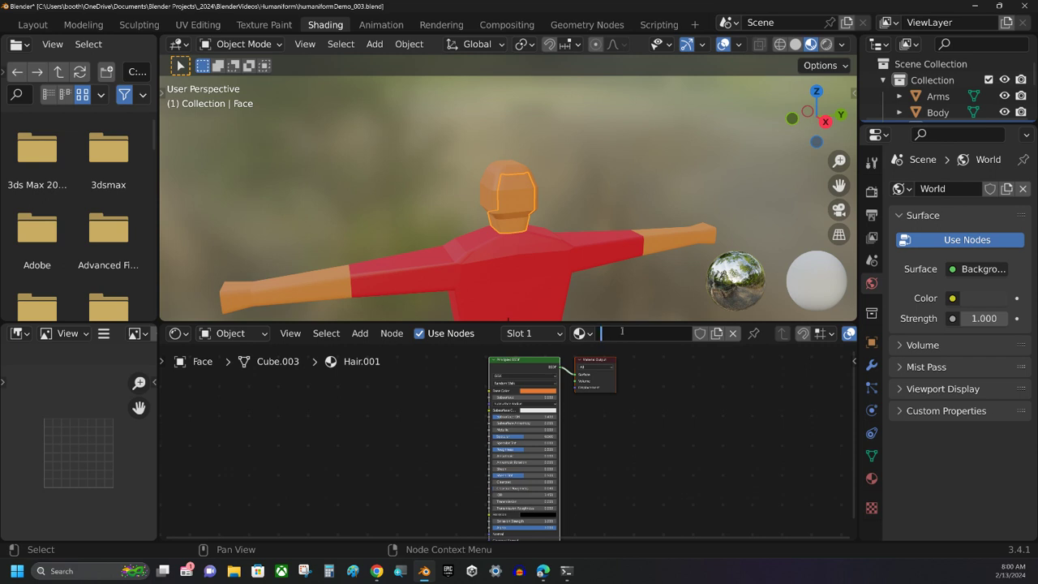
text(kin)
key(Return)
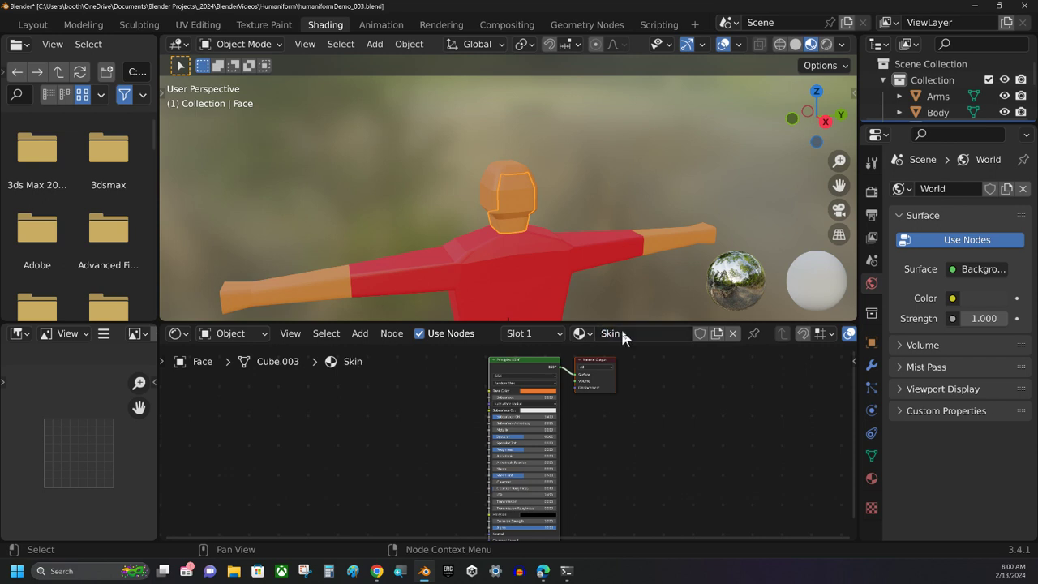
Set the base color of the Skin material to a pale cream tone
click(547, 390)
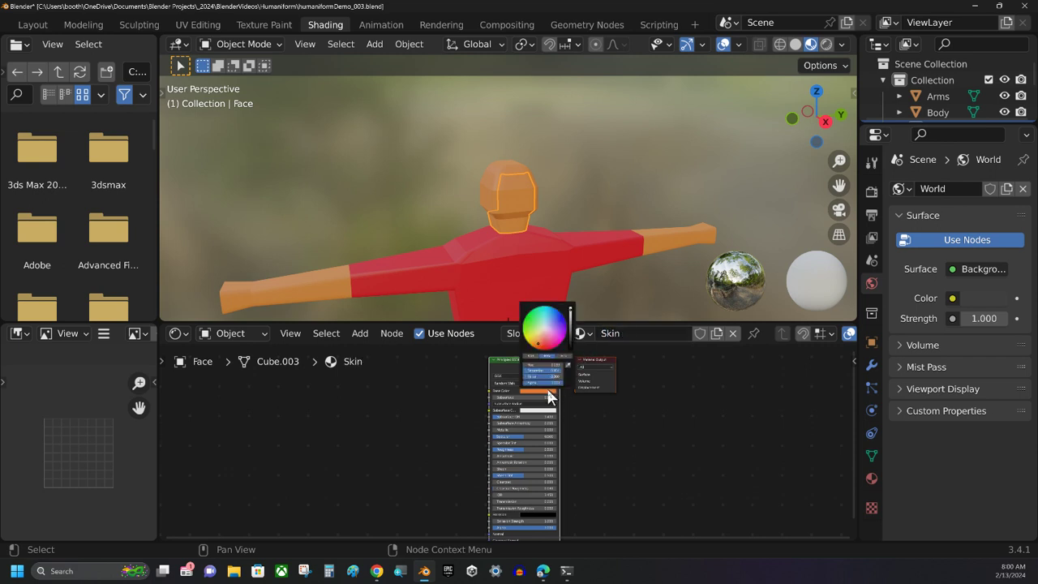
click(535, 342)
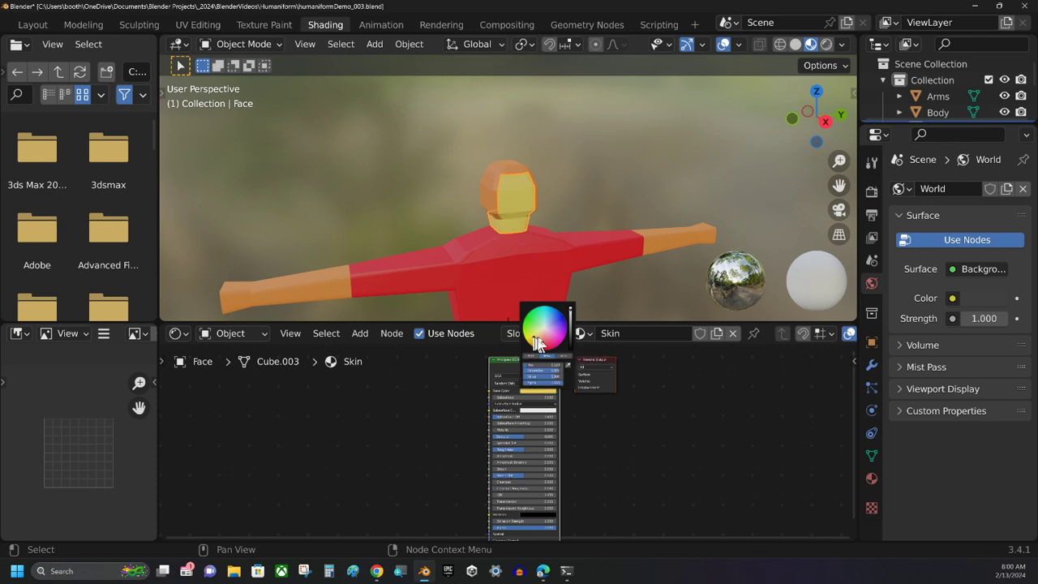
click(540, 332)
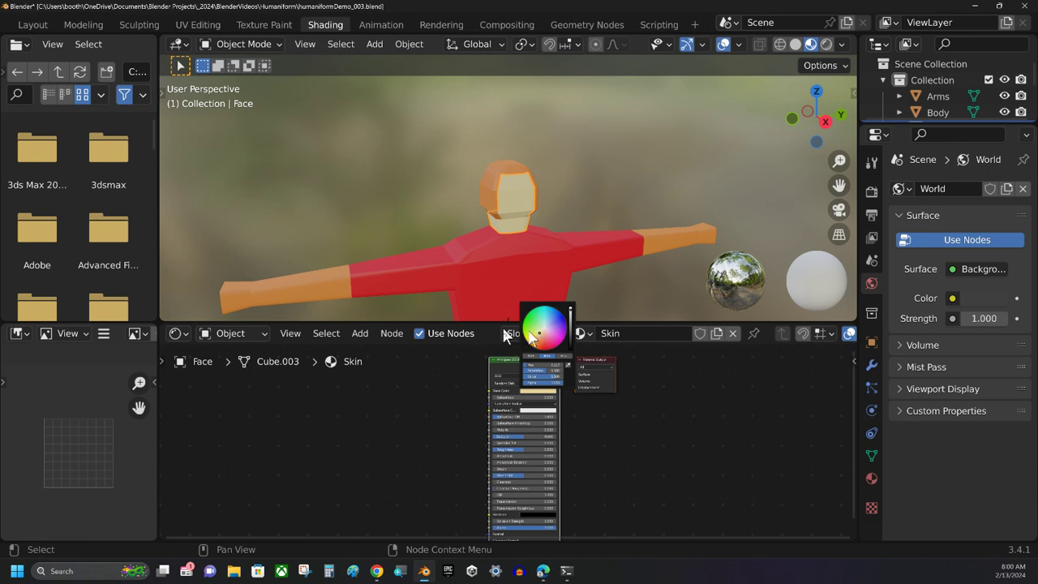
Assign the existing Skin material to the Arms object
click(315, 293)
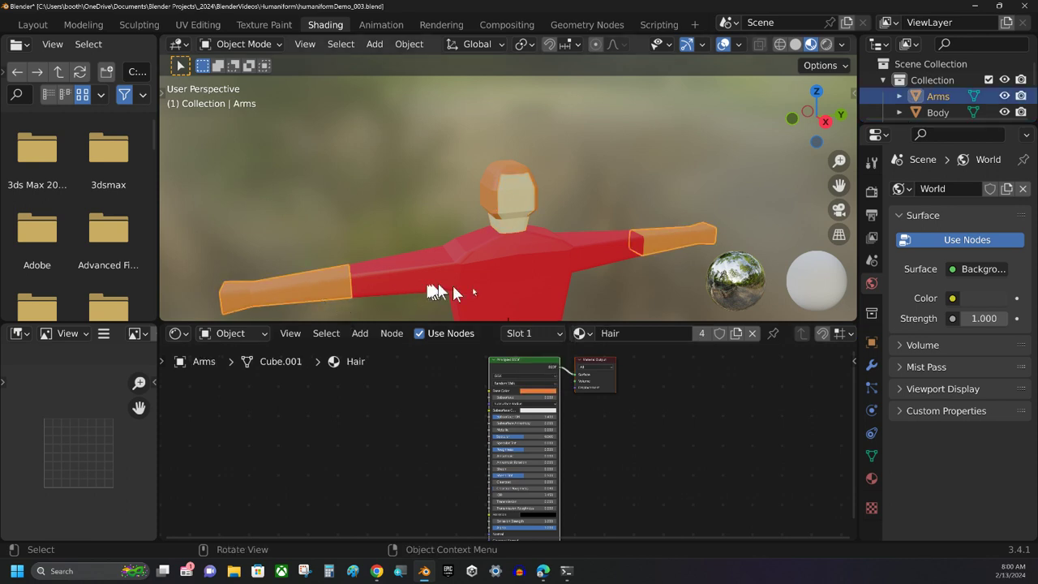
click(586, 332)
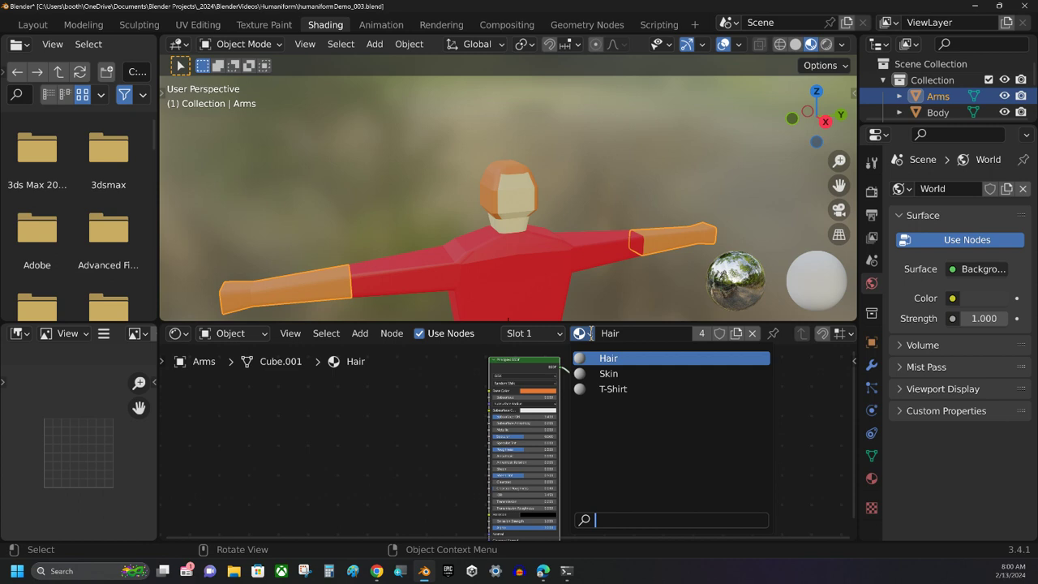
click(608, 374)
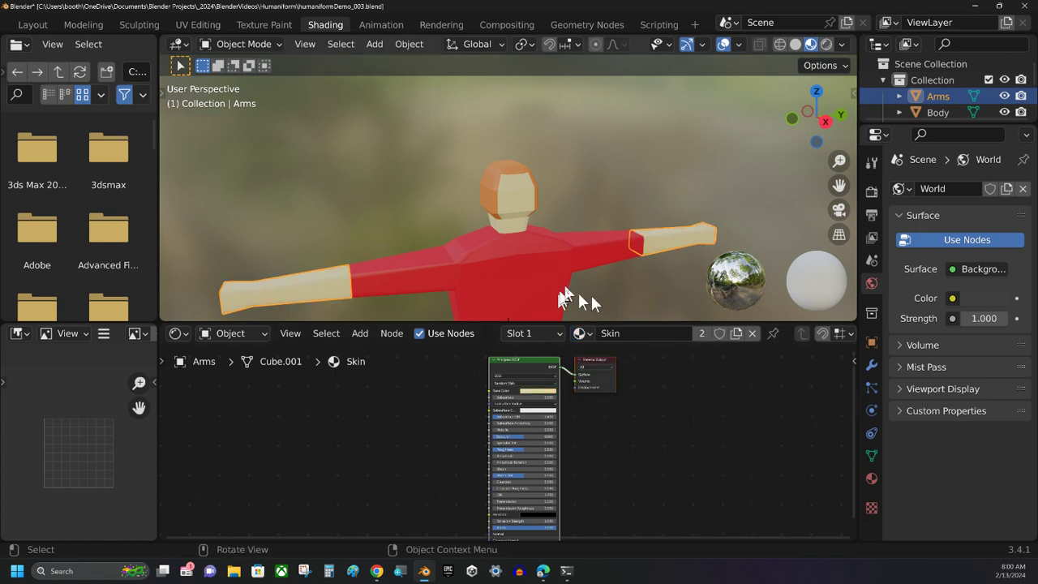
Give the Pants object its own copy of the Hair material and name it Pants
scroll(629, 245, down, 3)
scroll(631, 270, down, 2)
middle_drag(630, 267, 595, 256)
scroll(595, 257, down, 1)
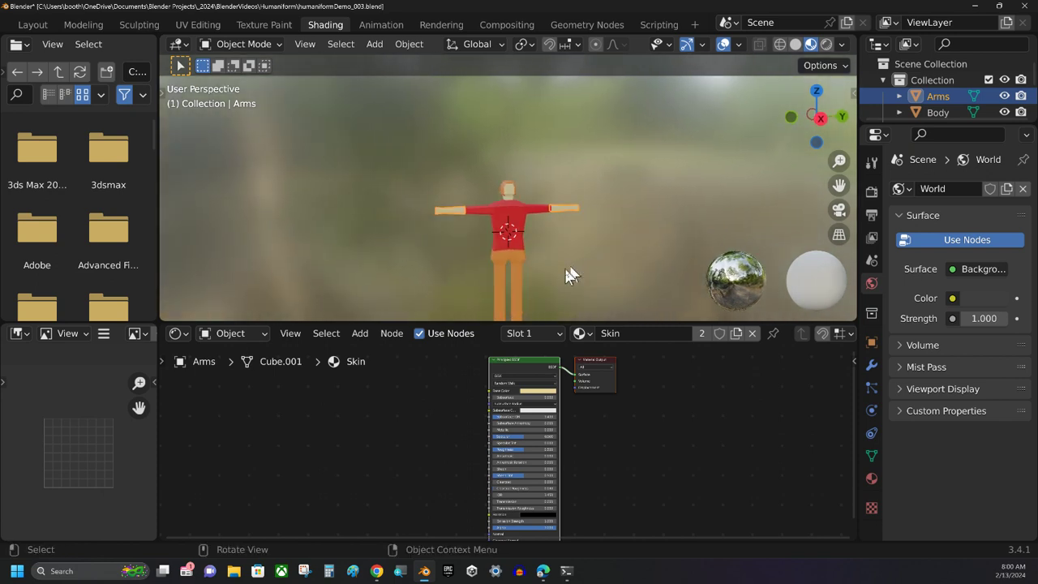
click(517, 272)
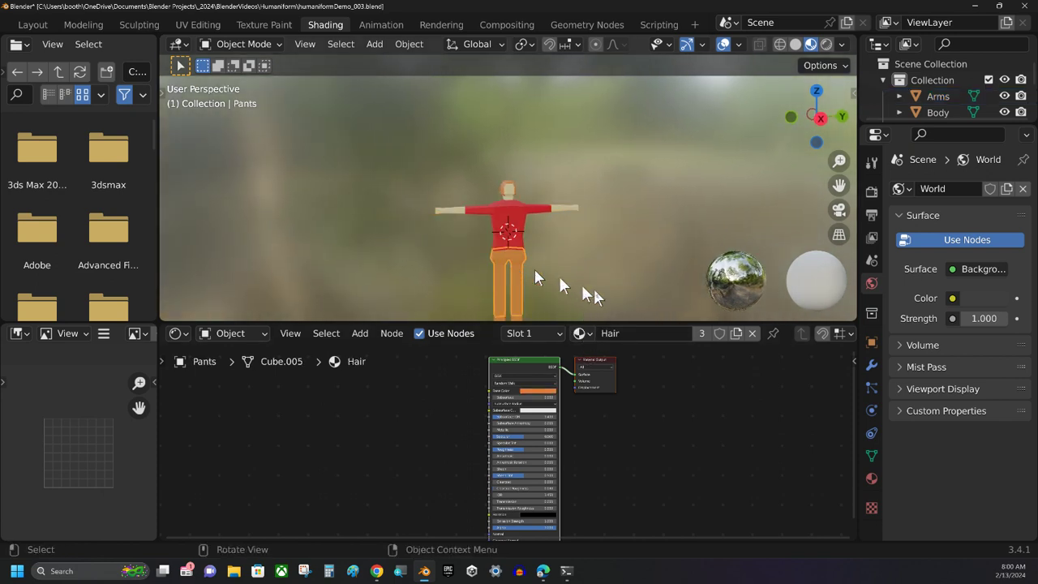
click(739, 336)
click(664, 333)
text(Pants)
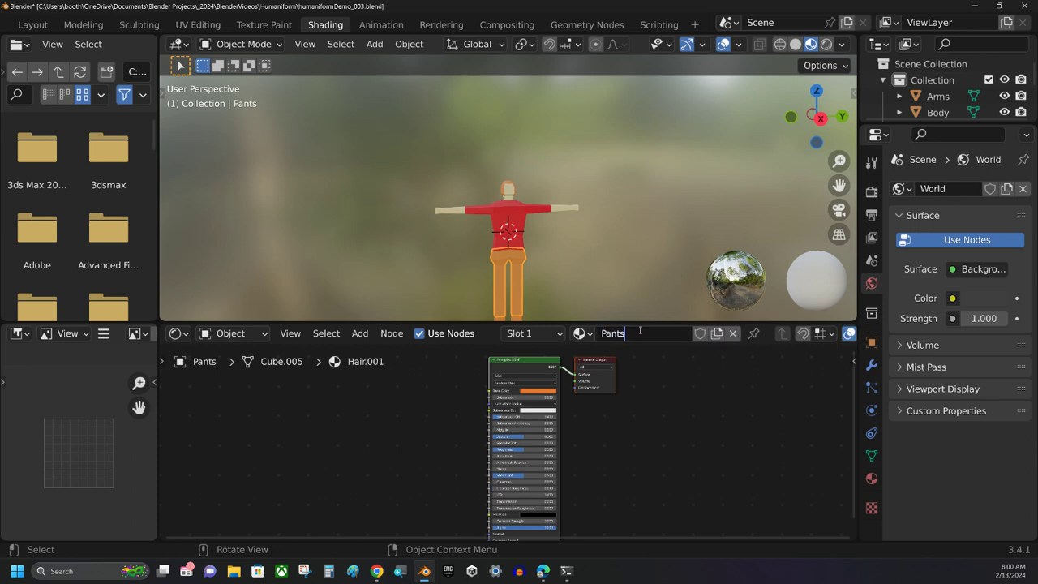
key(Return)
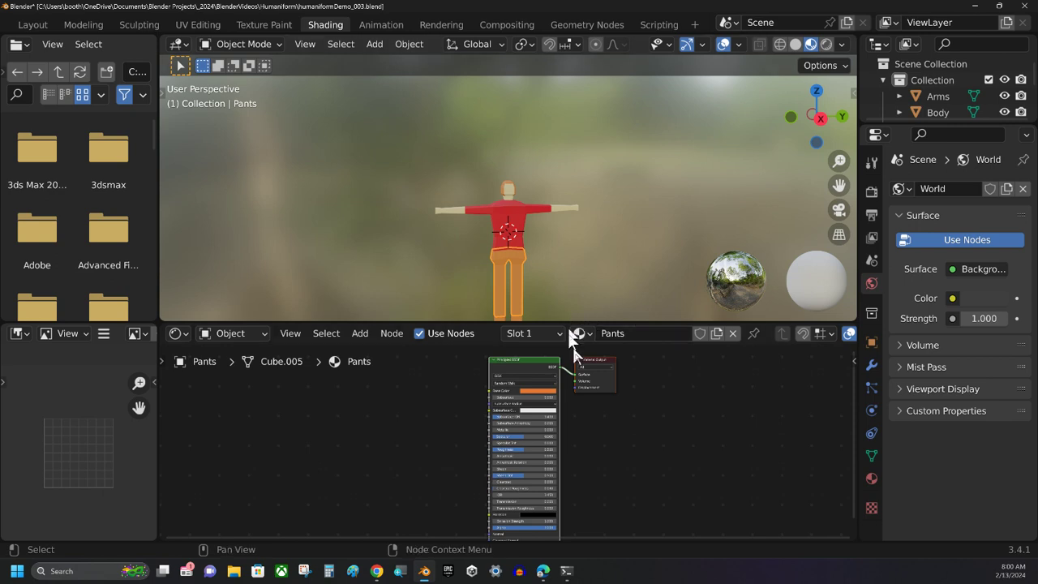
Set the base color of the Pants material to blue
click(535, 391)
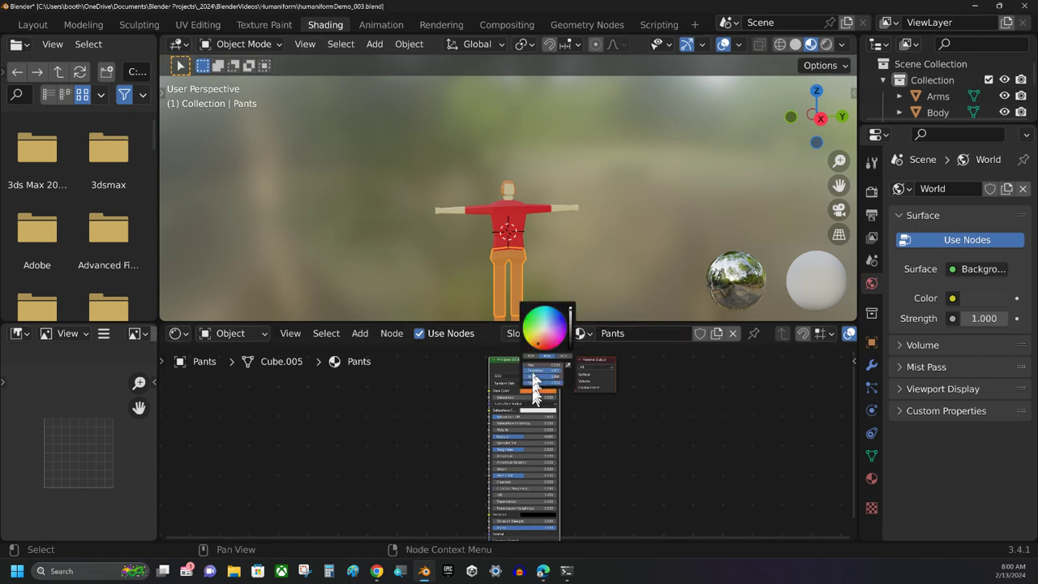
click(556, 321)
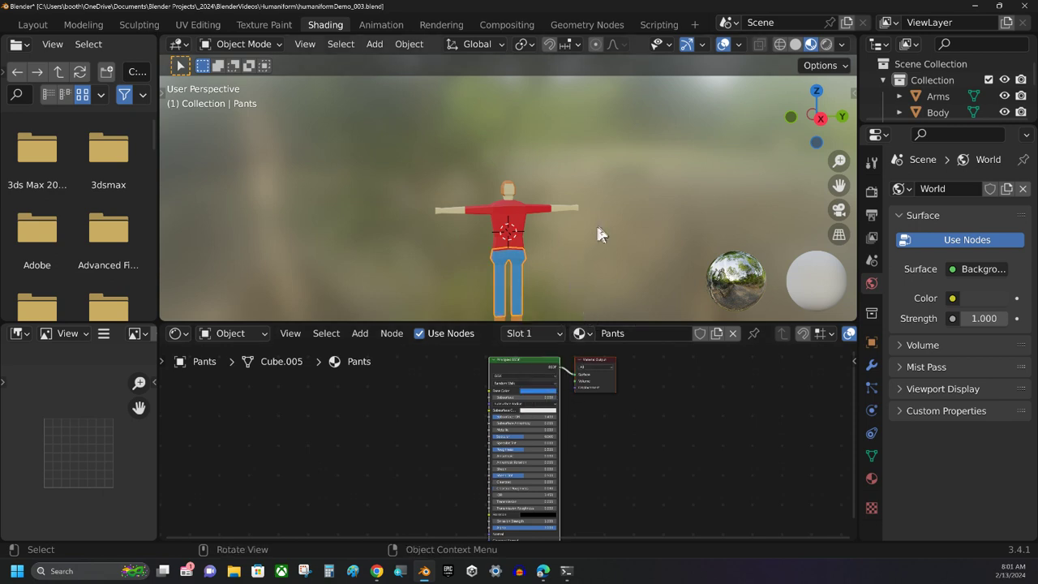
Give the Body object, which forms the feet, its own copy of the Hair material and name it Boots
scroll(600, 236, down, 1)
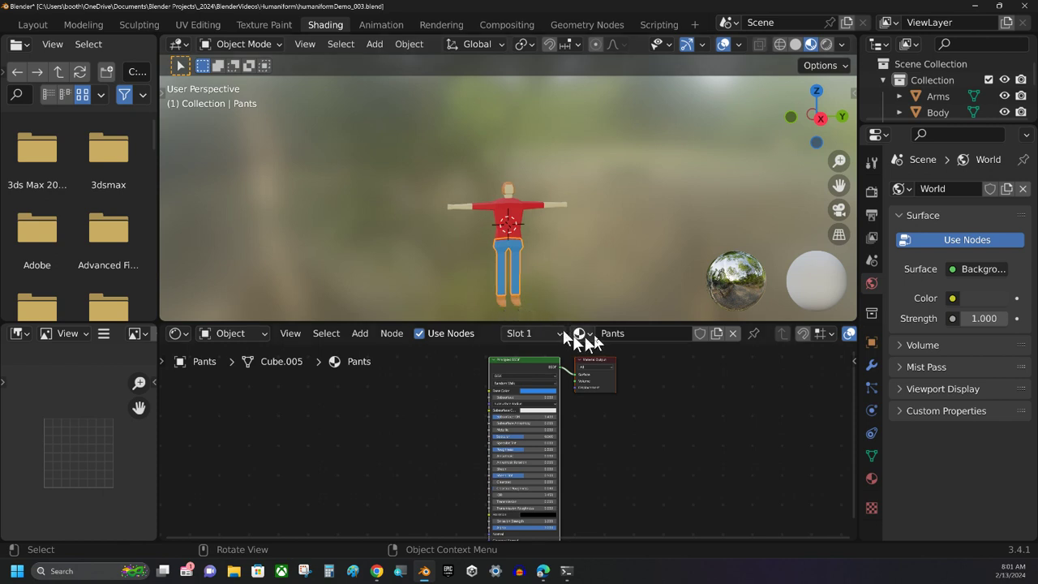
click(514, 304)
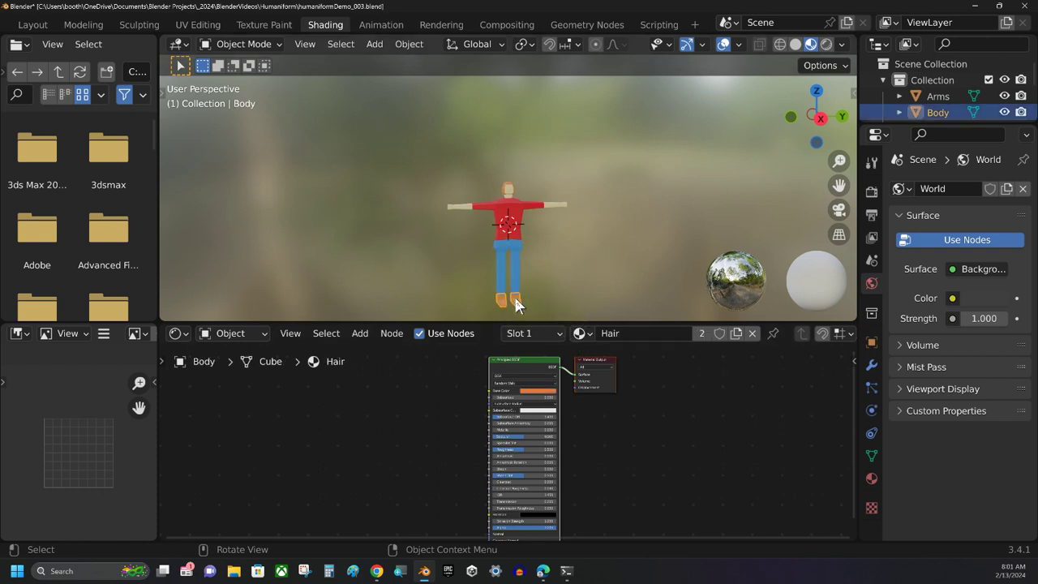
click(579, 333)
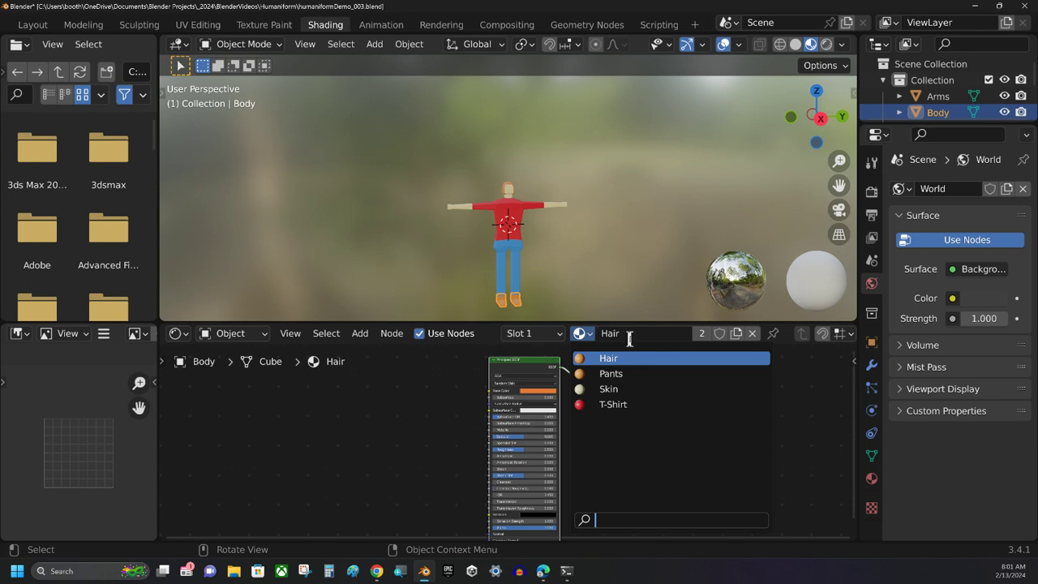
click(737, 336)
click(736, 334)
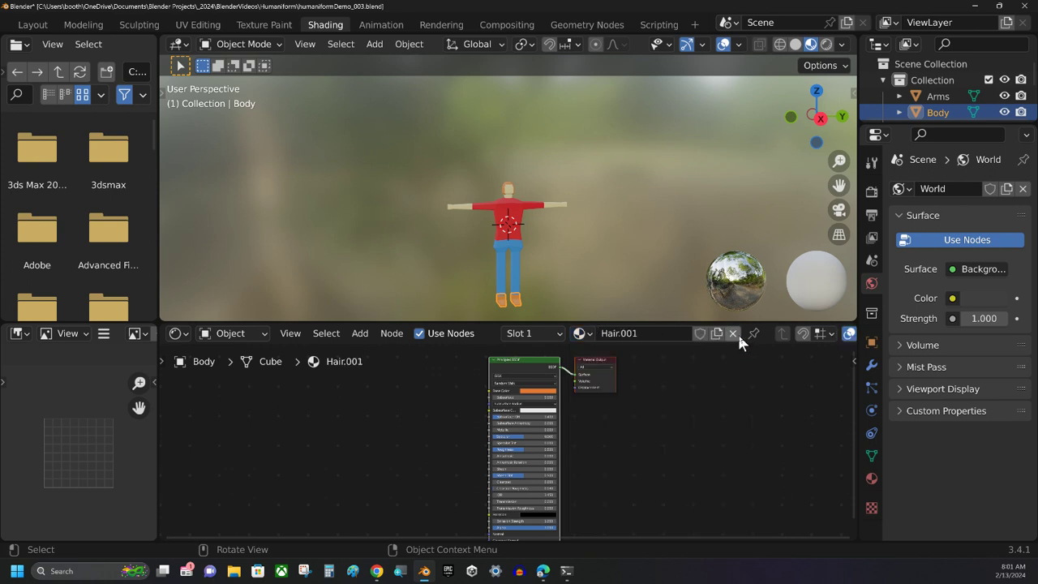
click(648, 332)
text(Boo)
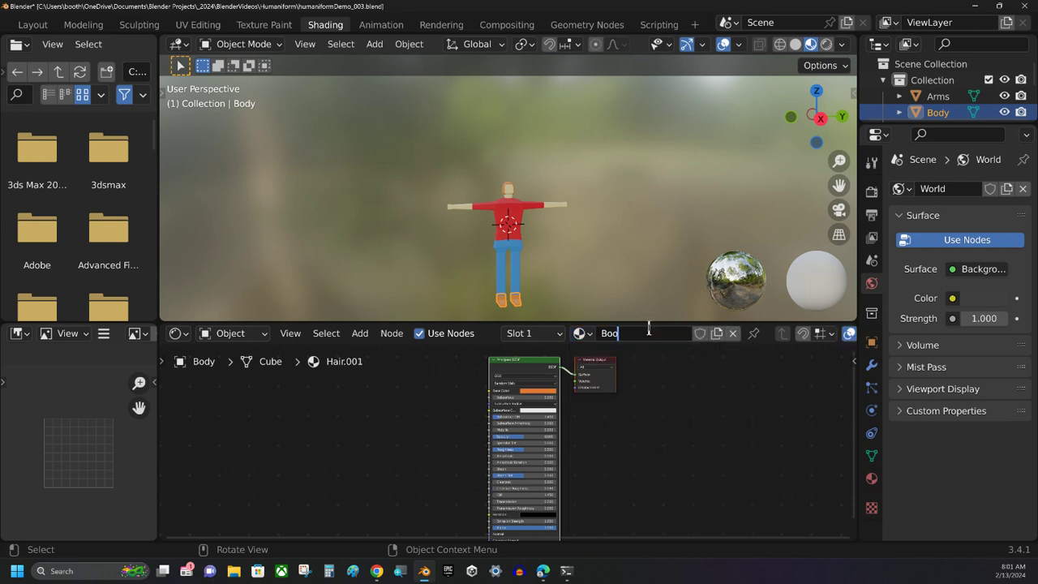
text(ts)
key(Return)
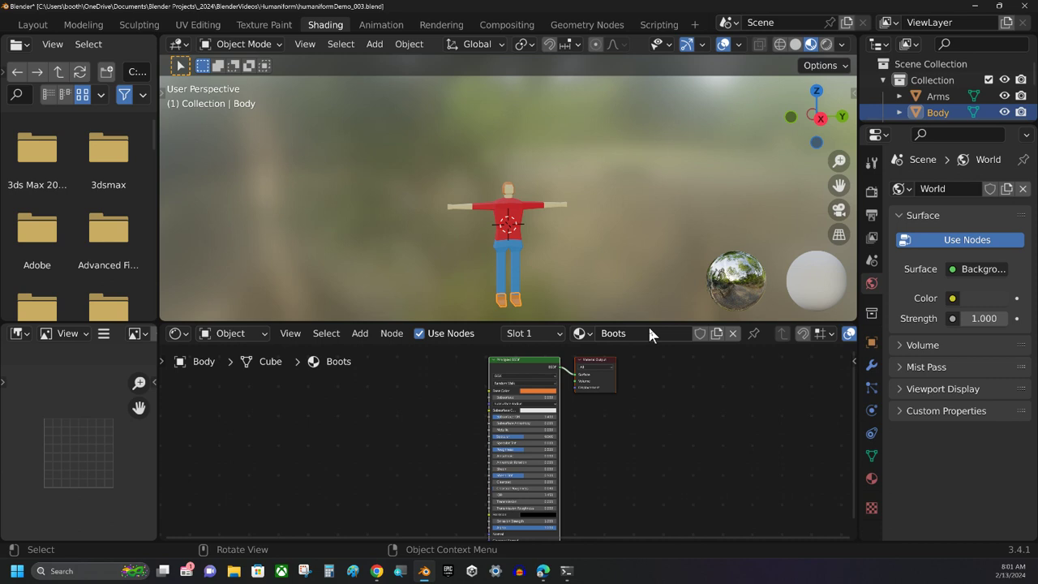
Darken the base color of the Boots material to a dark brown and deselect the feet
click(547, 391)
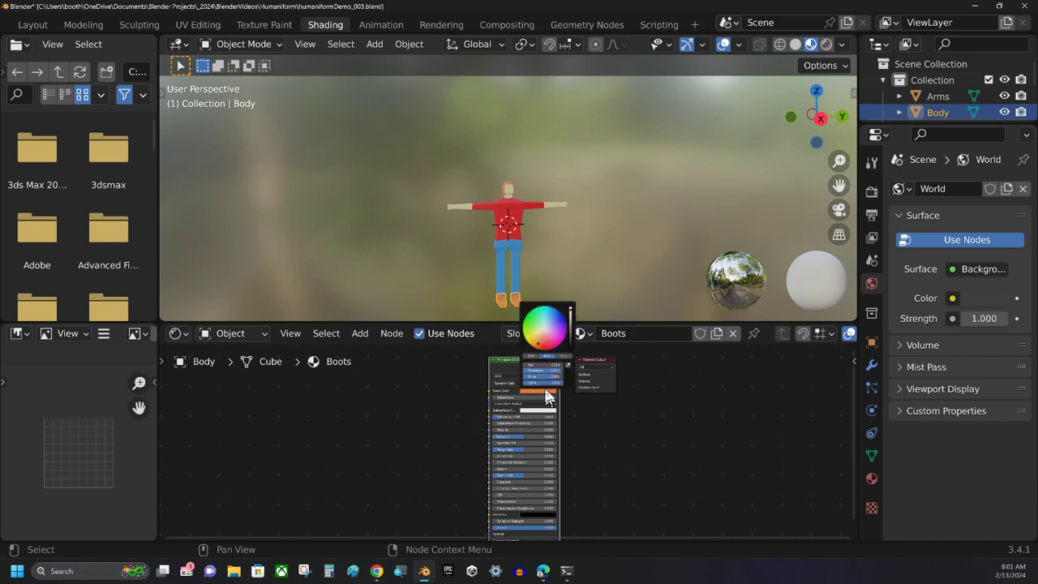
drag(571, 339, 572, 347)
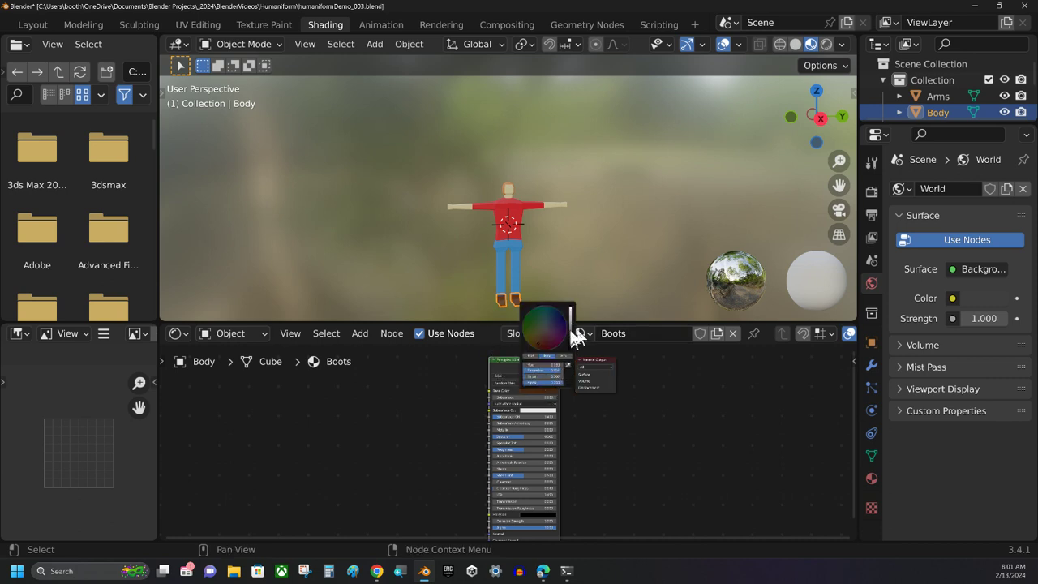
click(598, 260)
Widen the 3D viewport and shader editor by shrinking the adjoining file browser and image editor to a narrow strip
scroll(565, 227, up, 1)
scroll(560, 231, down, 1)
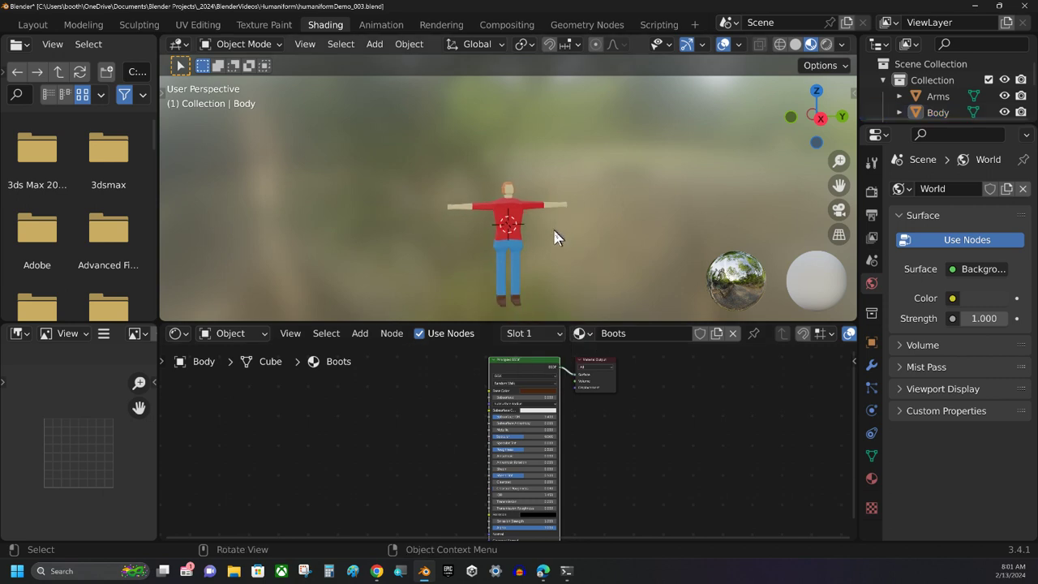
scroll(535, 239, up, 2)
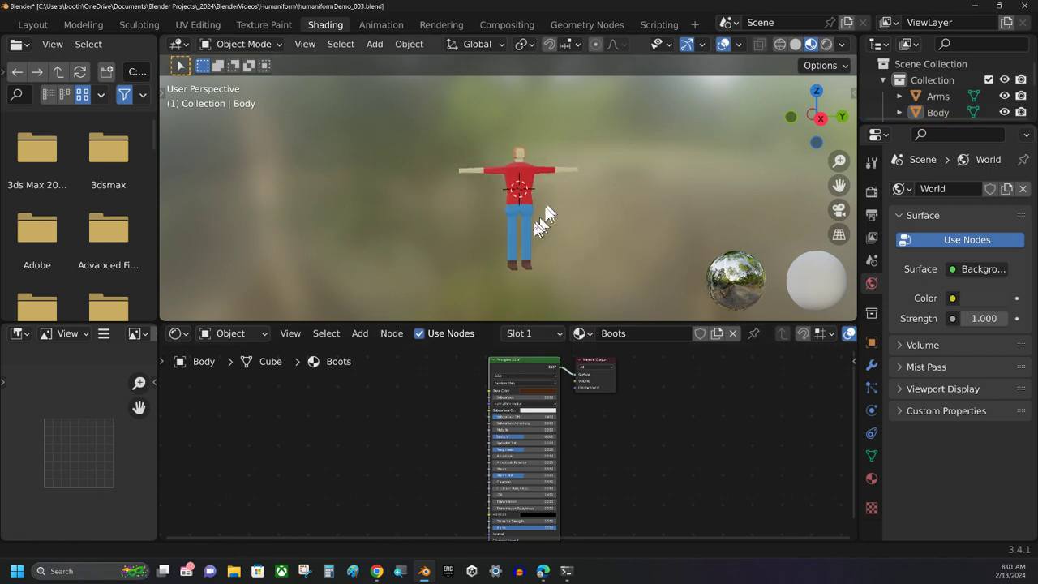
middle_drag(520, 236, 579, 230)
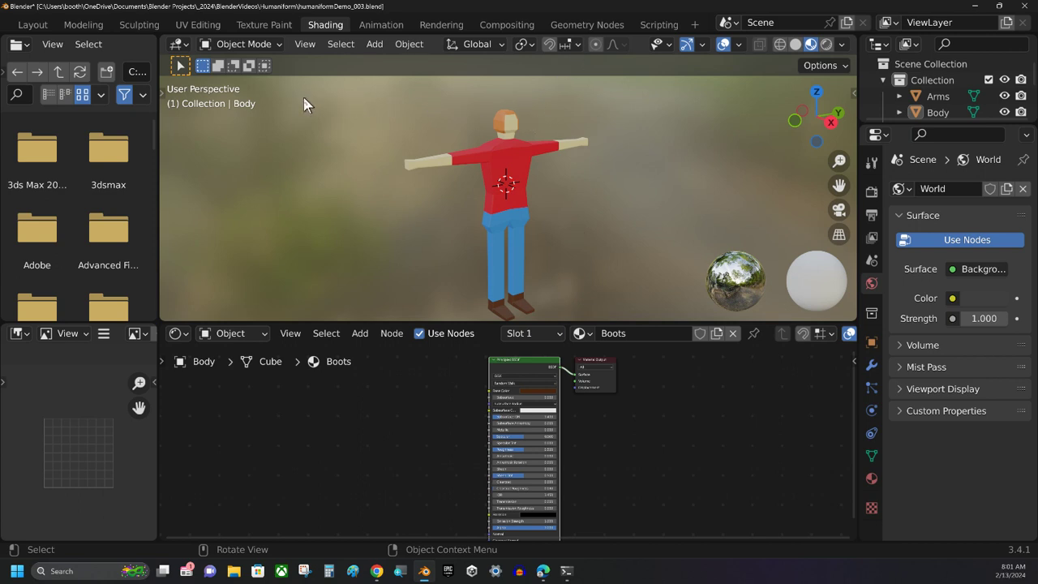
middle_drag(401, 185, 512, 217)
scroll(523, 130, up, 4)
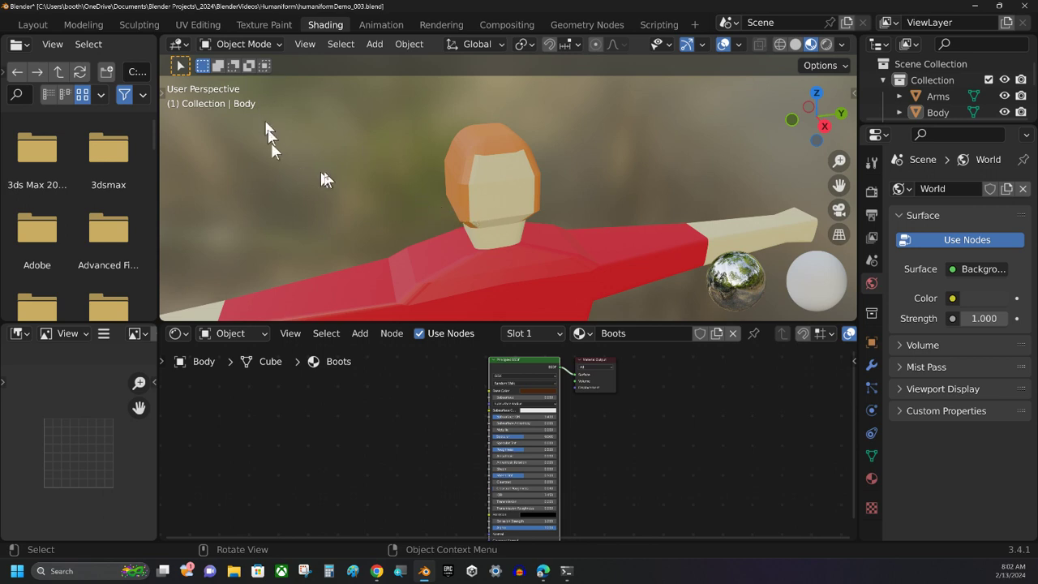
drag(158, 159, 27, 185)
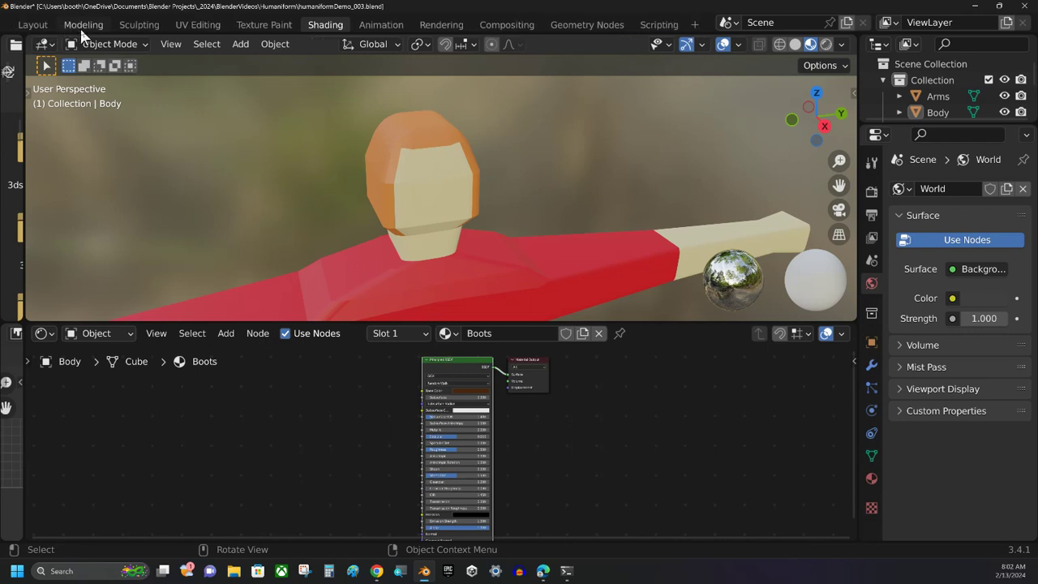